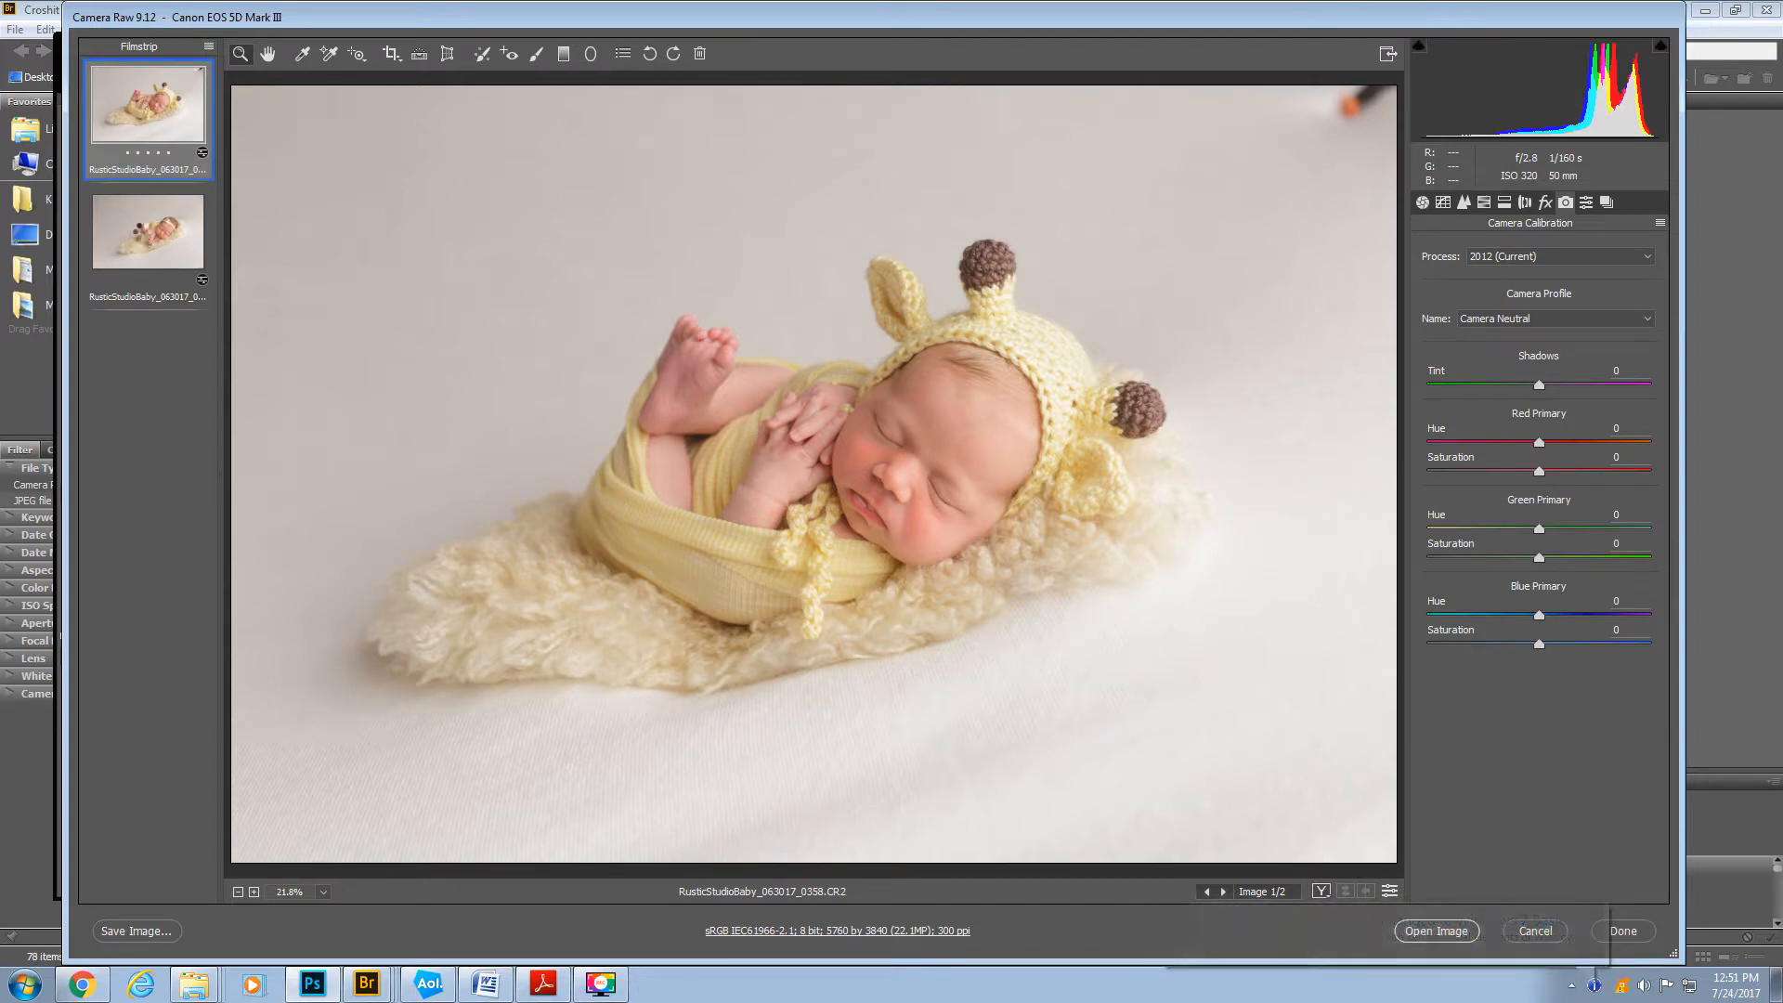
# - Review both raw photos and the giraffe-bonnet photo's lens correction, tone curve, HSL luminance and basic settings
pyautogui.click(146, 243)
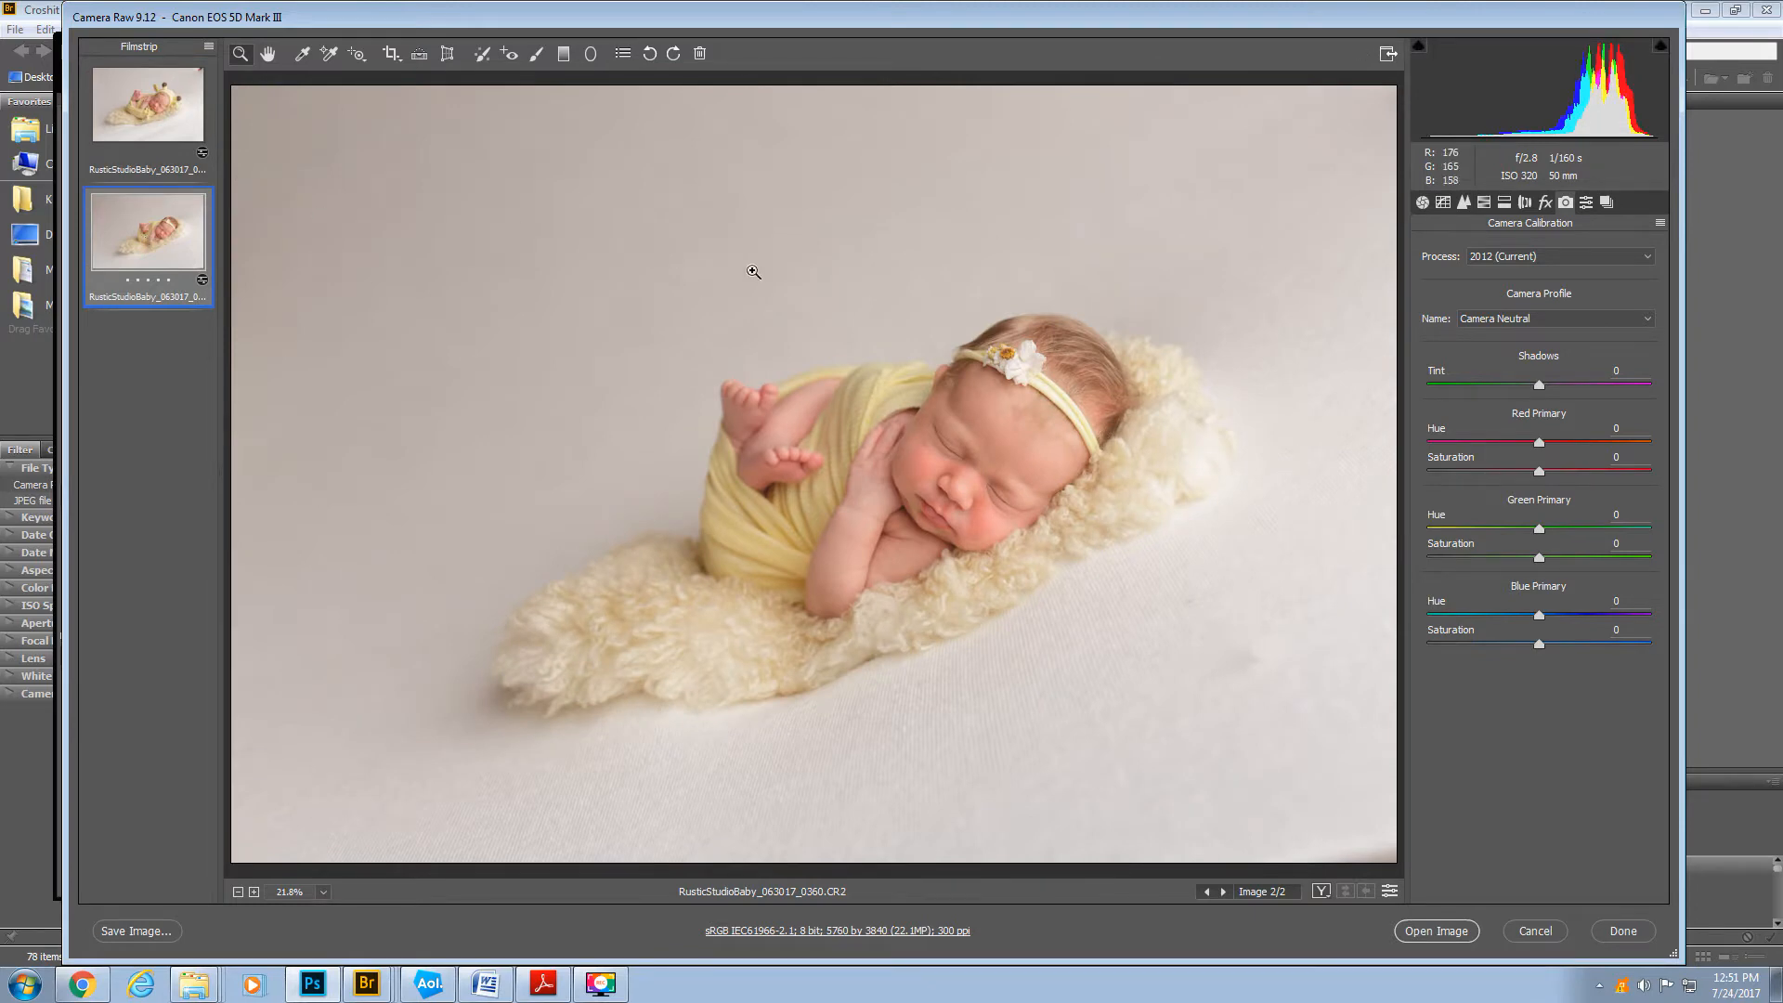
pyautogui.click(144, 95)
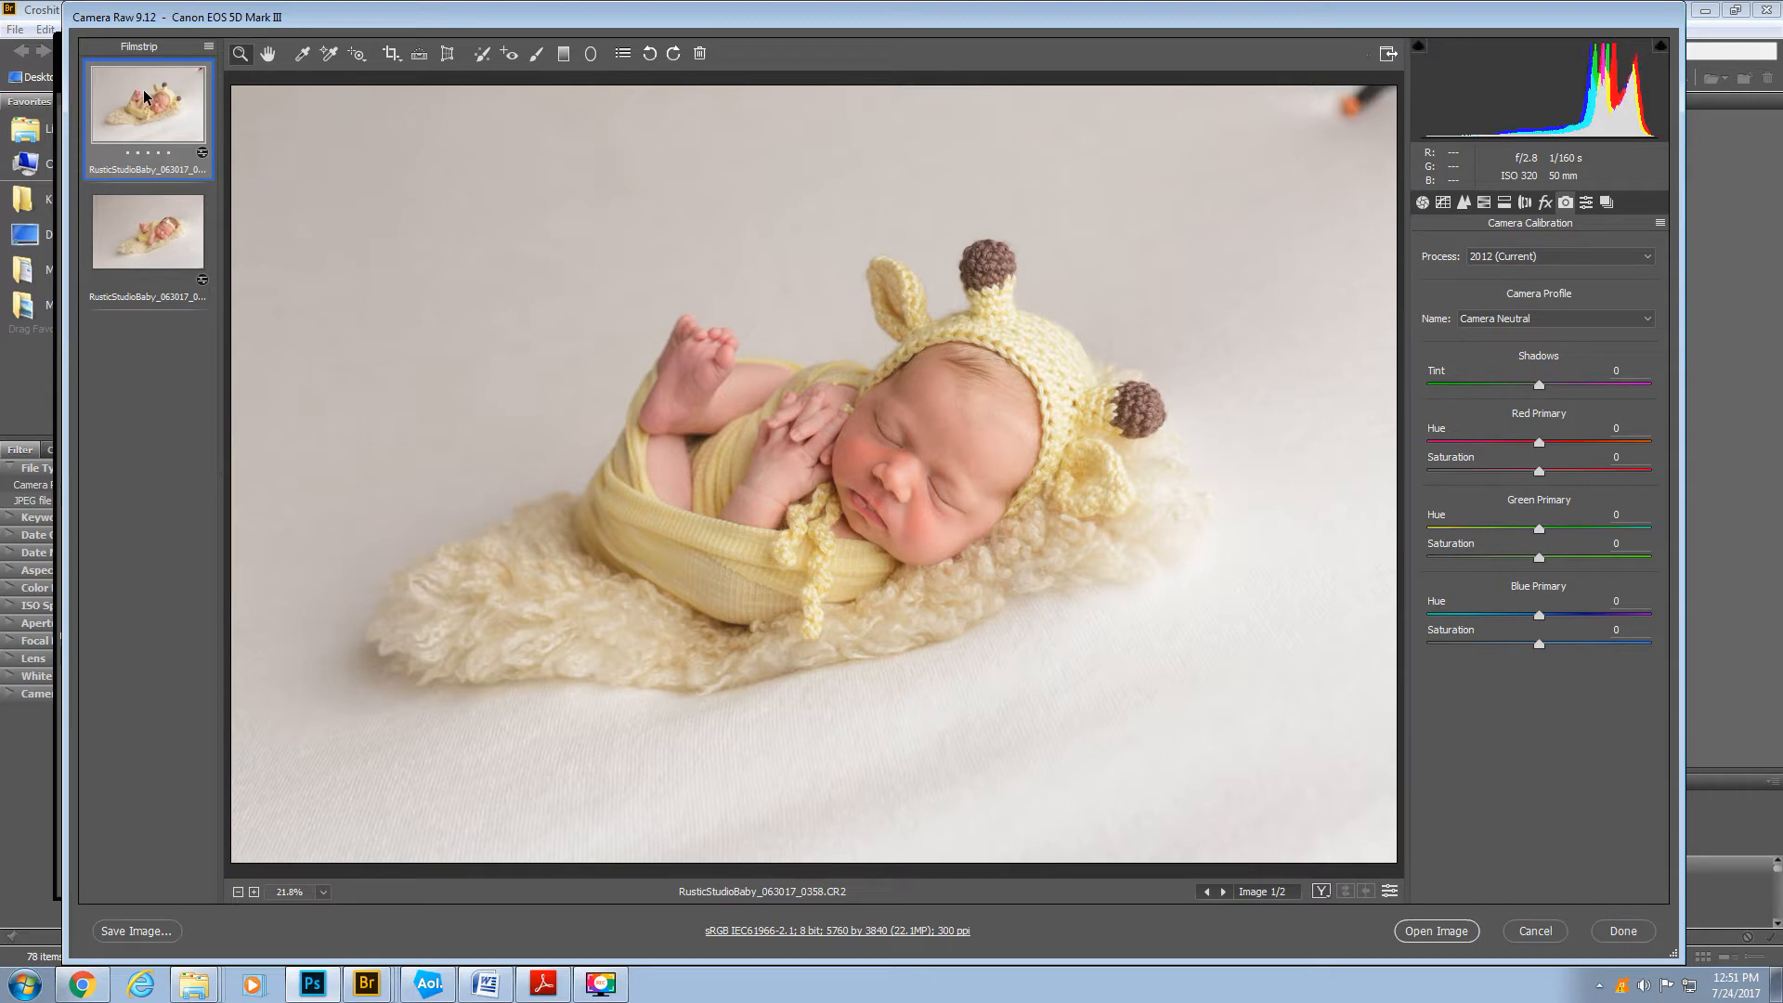
pyautogui.click(249, 53)
pyautogui.click(1524, 202)
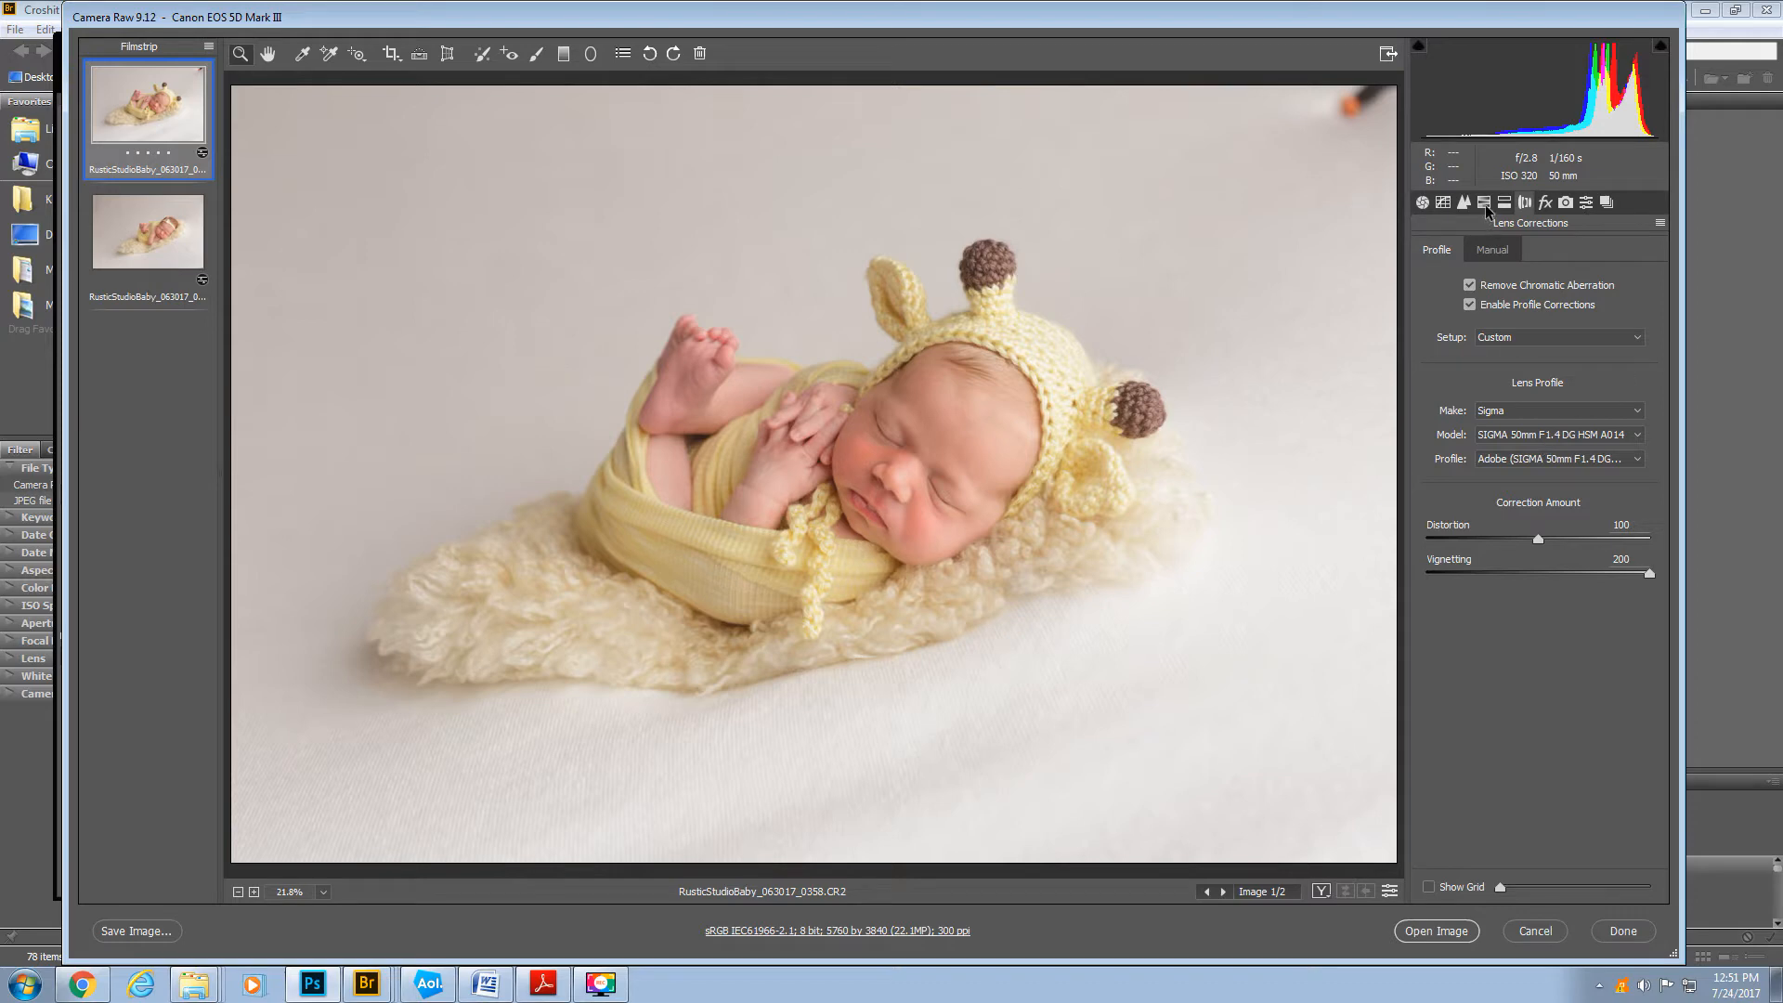
pyautogui.click(1443, 202)
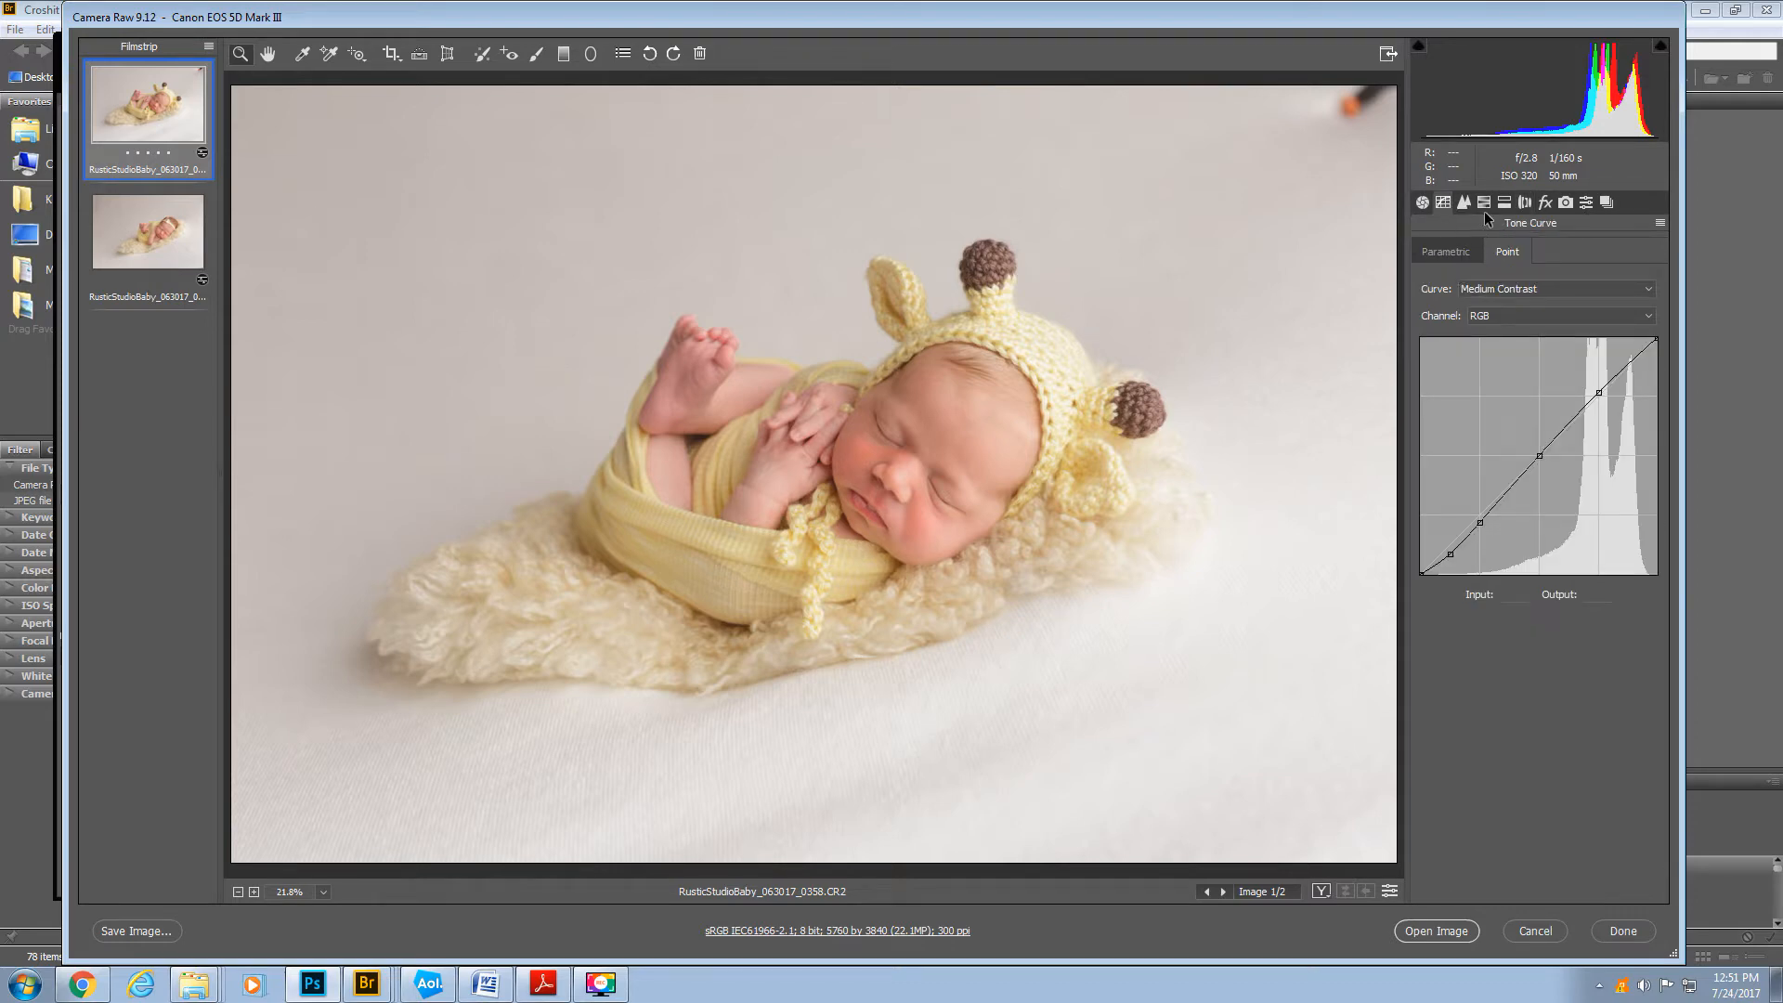
pyautogui.click(1484, 205)
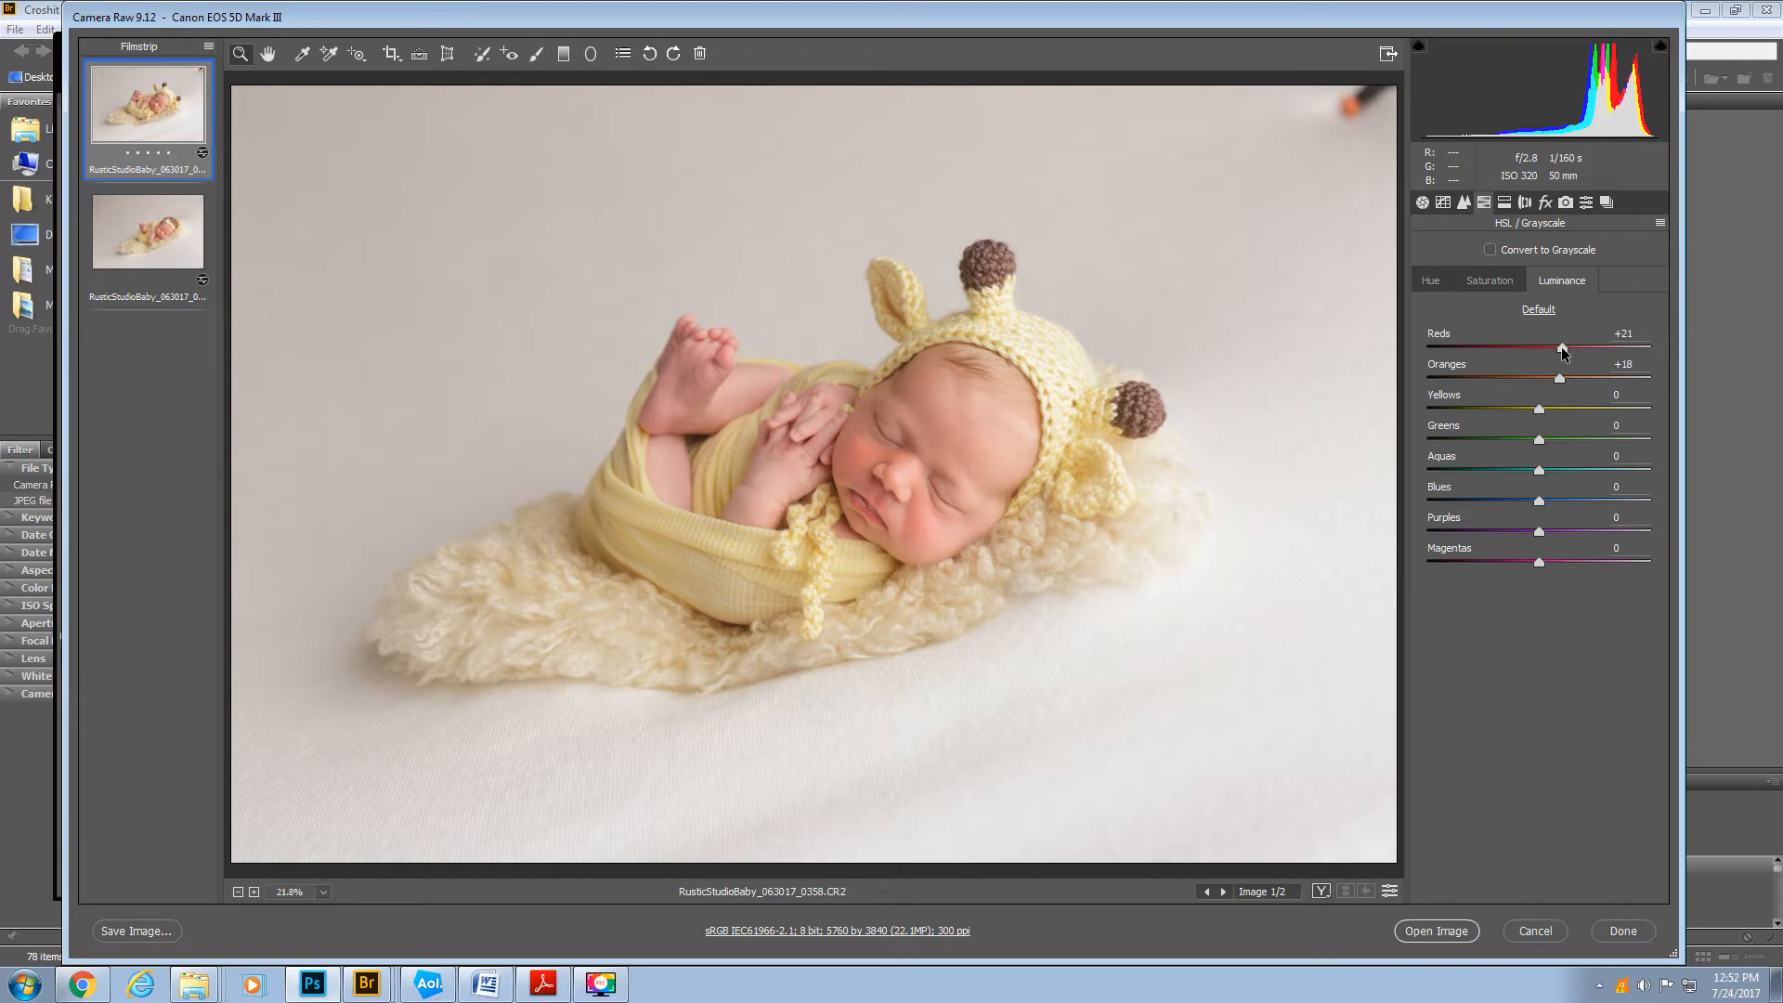
pyautogui.click(1422, 203)
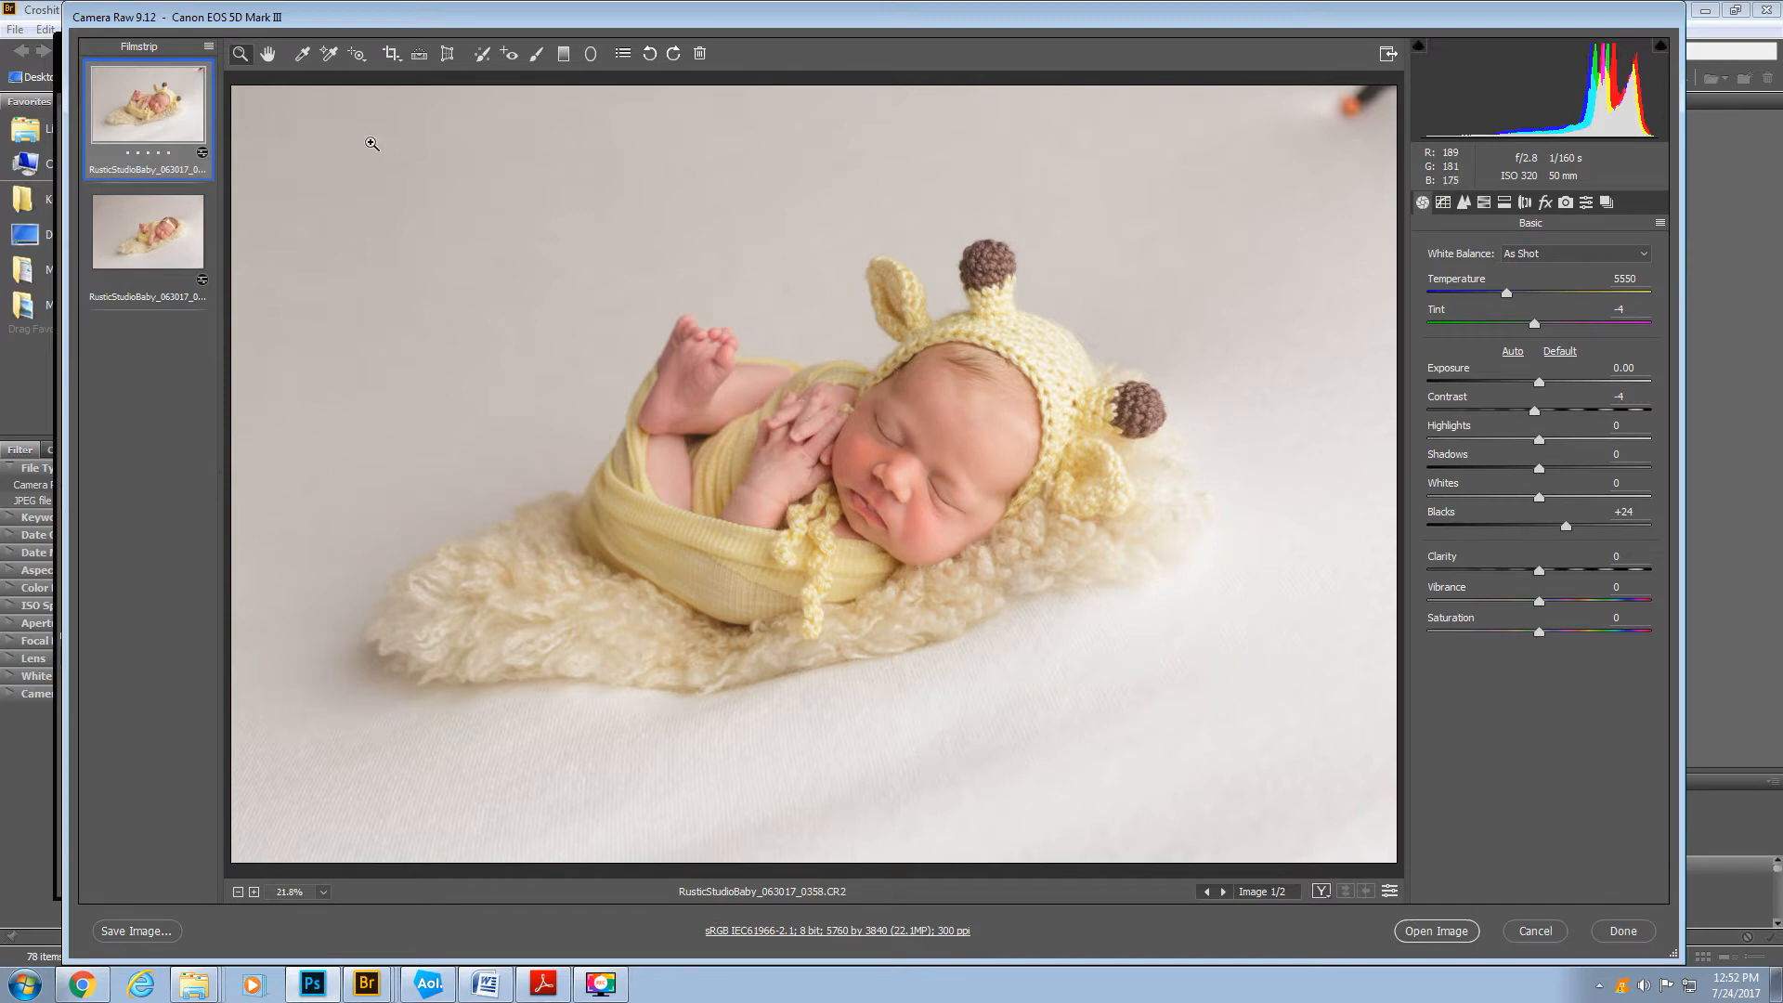
# - Synchronize the giraffe-bonnet photo's settings across both raw photos and open them in a maximized Photoshop window
pyautogui.click(209, 46)
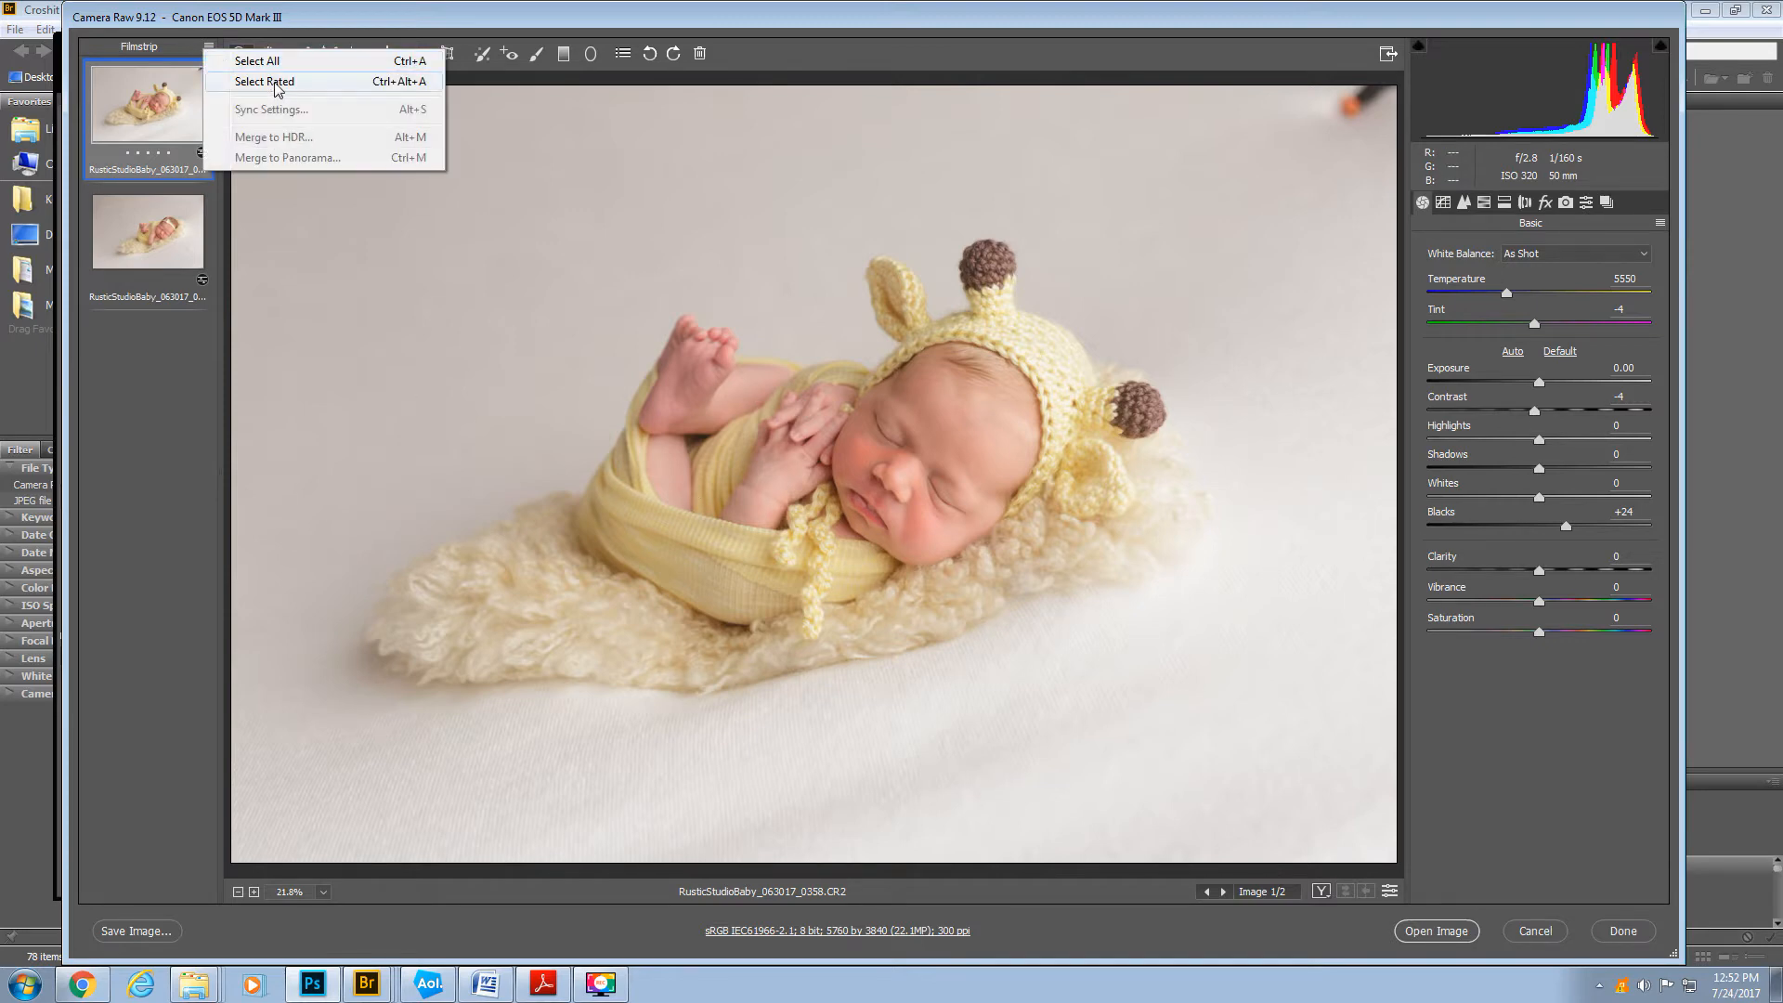
pyautogui.click(257, 61)
pyautogui.click(209, 47)
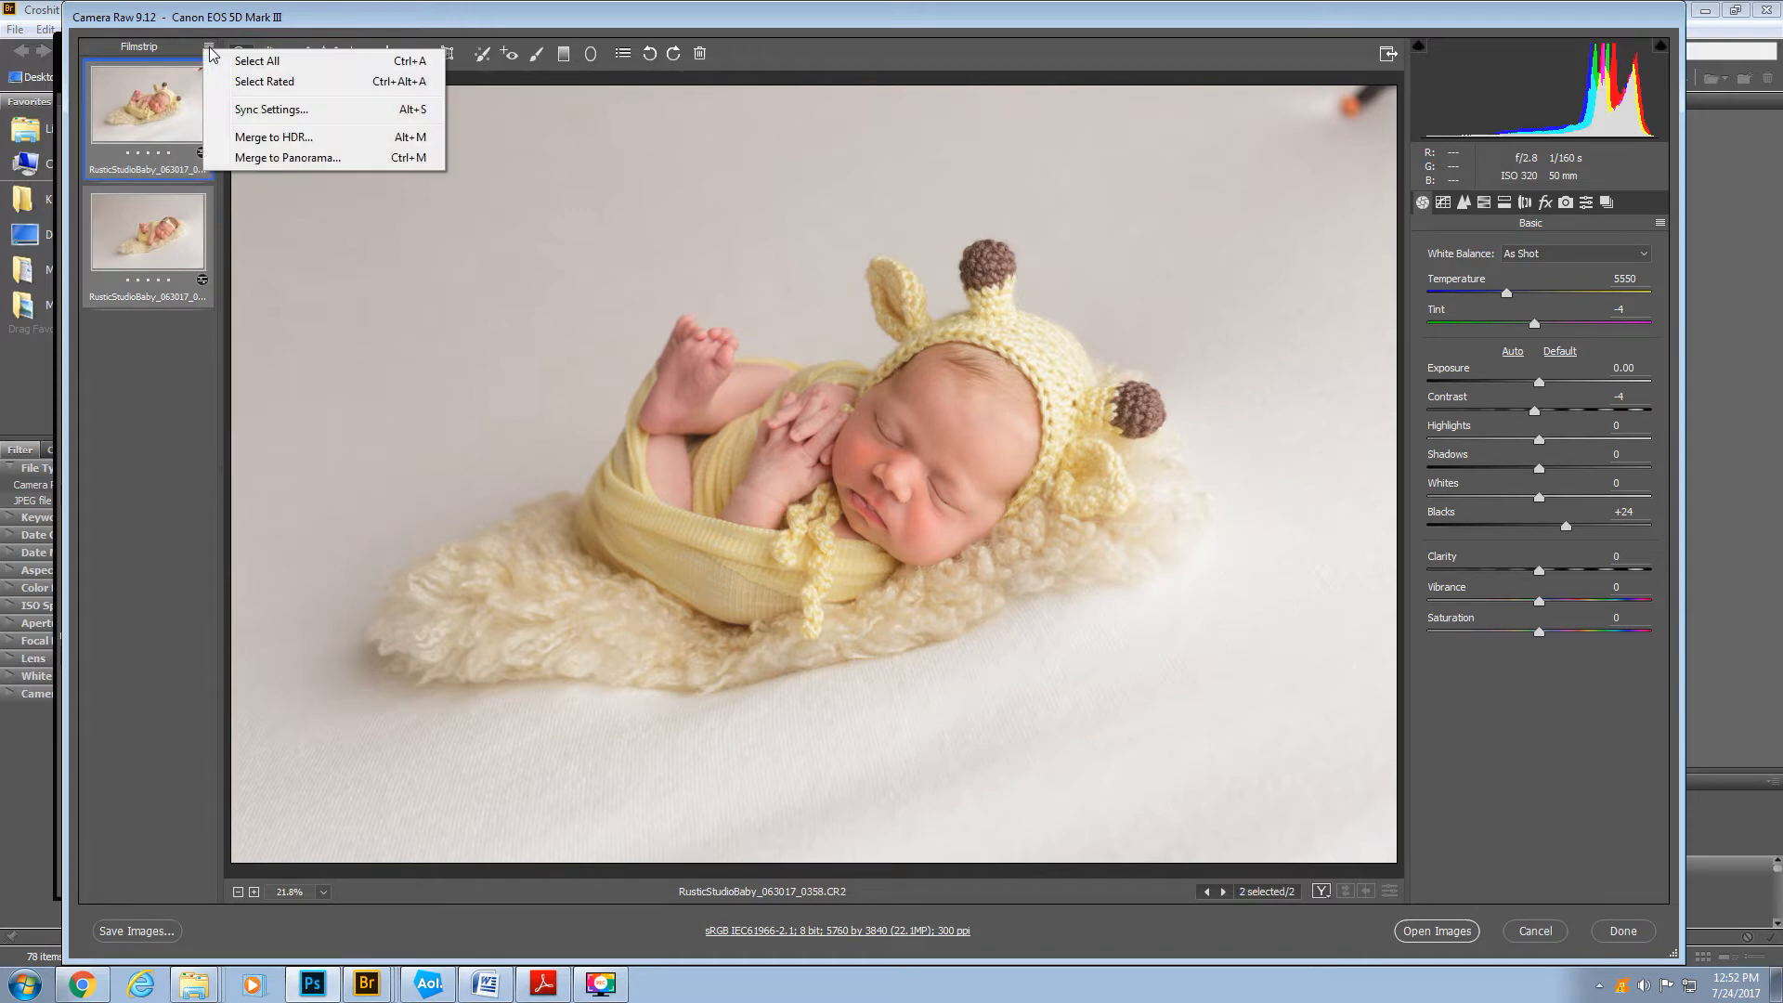
pyautogui.click(247, 112)
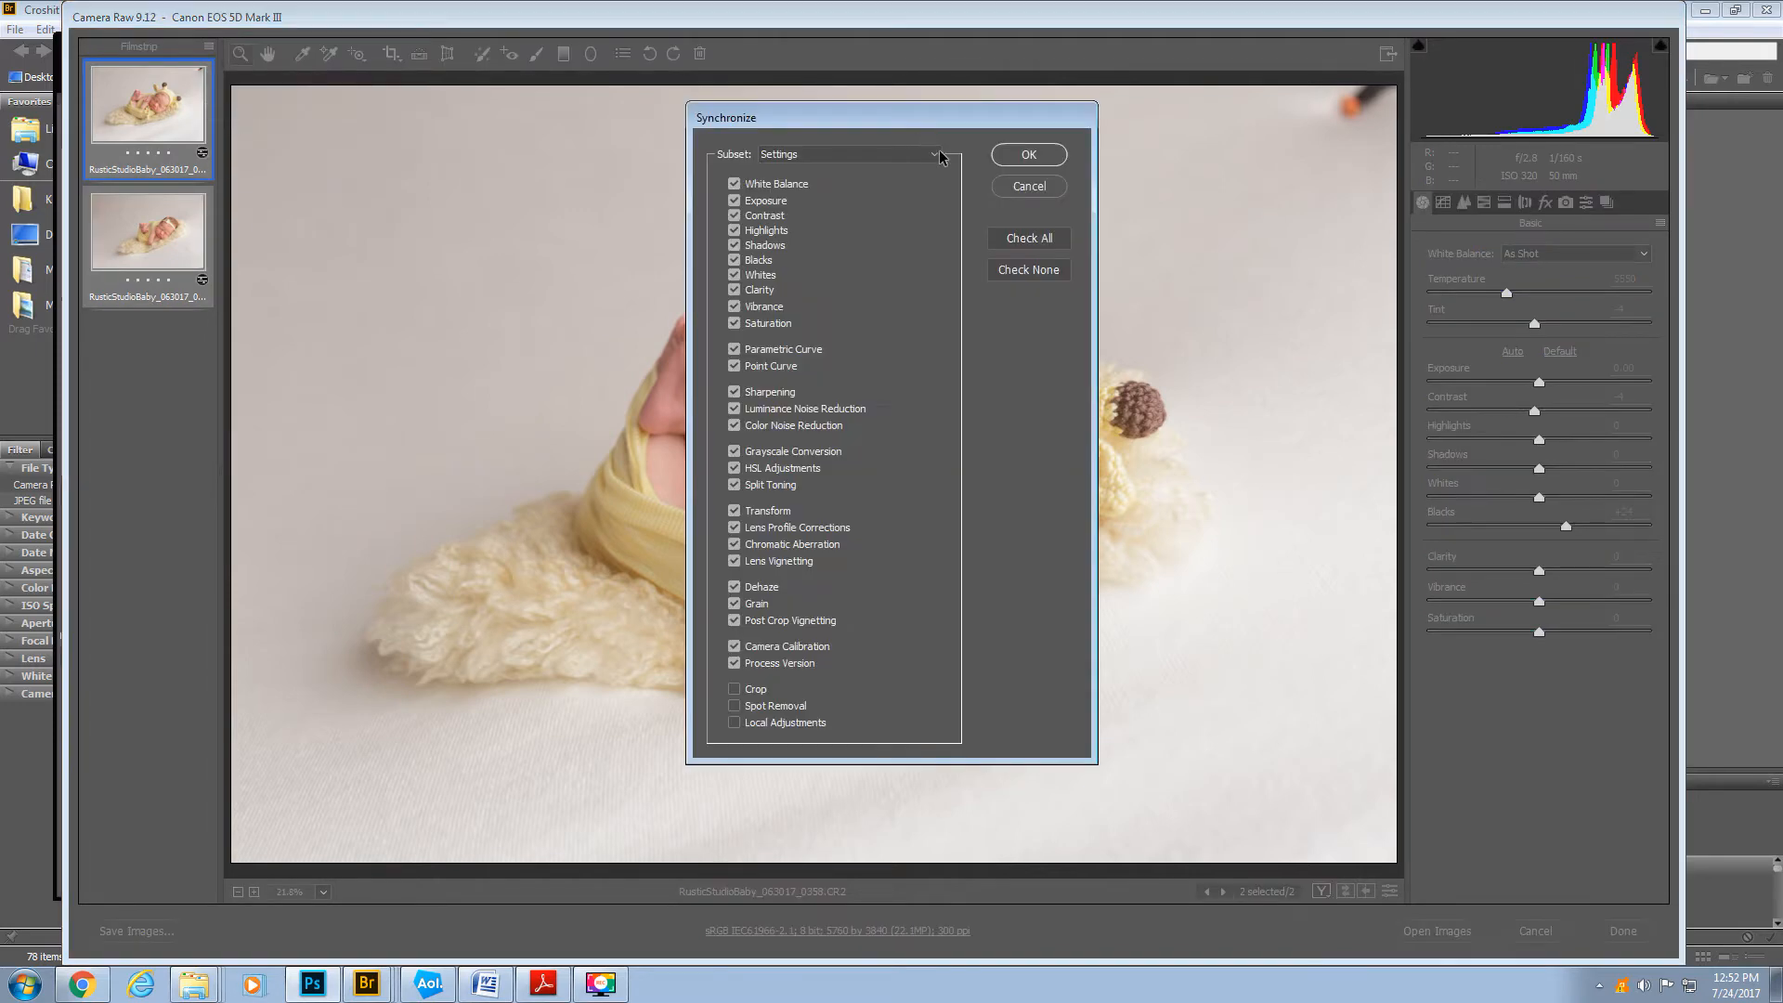
pyautogui.click(1029, 155)
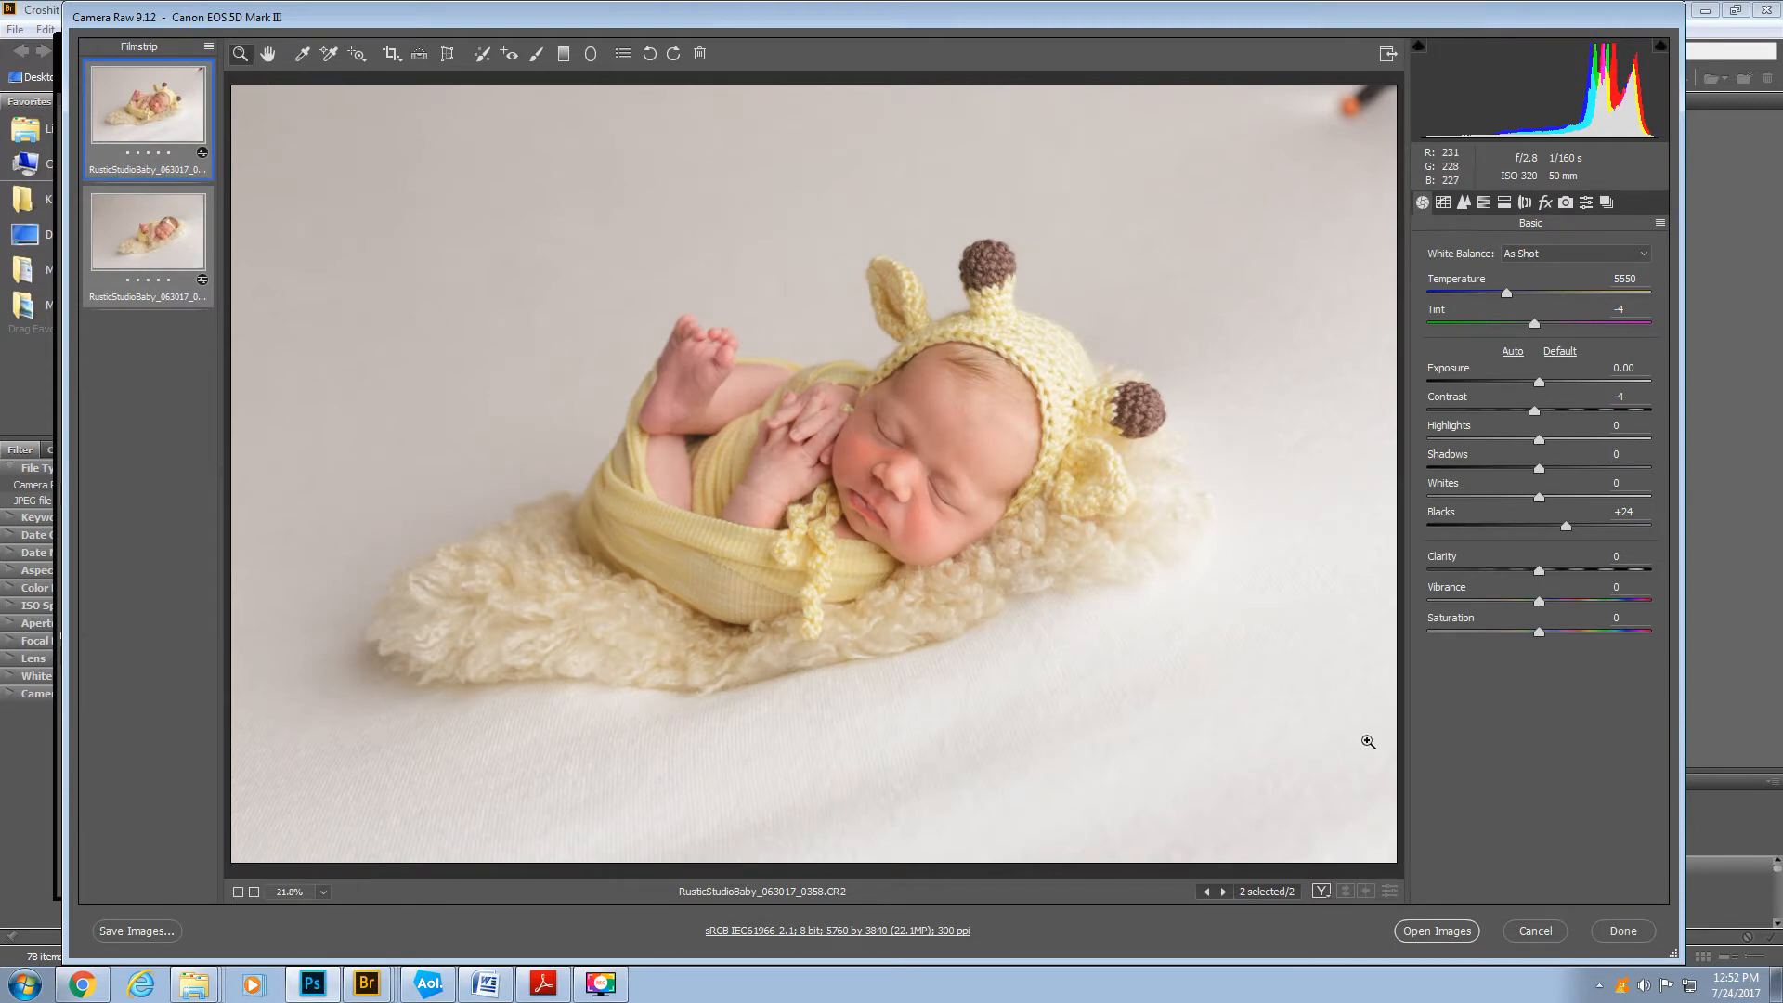
pyautogui.click(1439, 934)
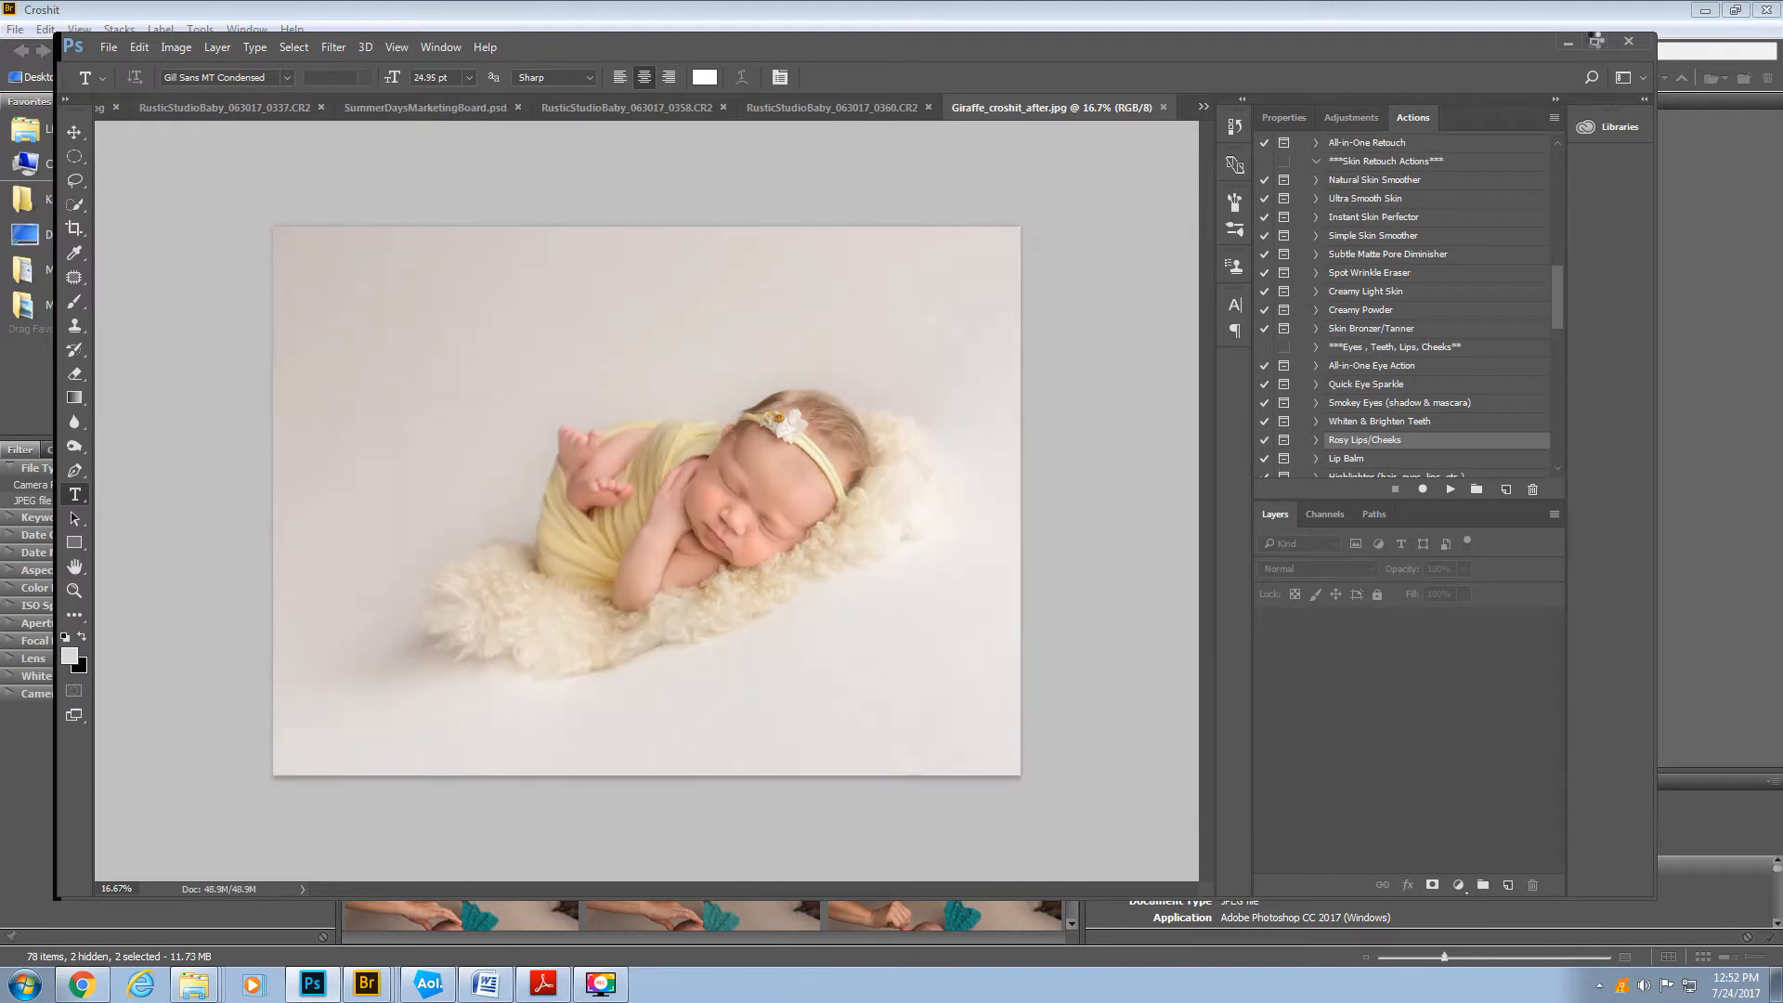
pyautogui.click(1593, 41)
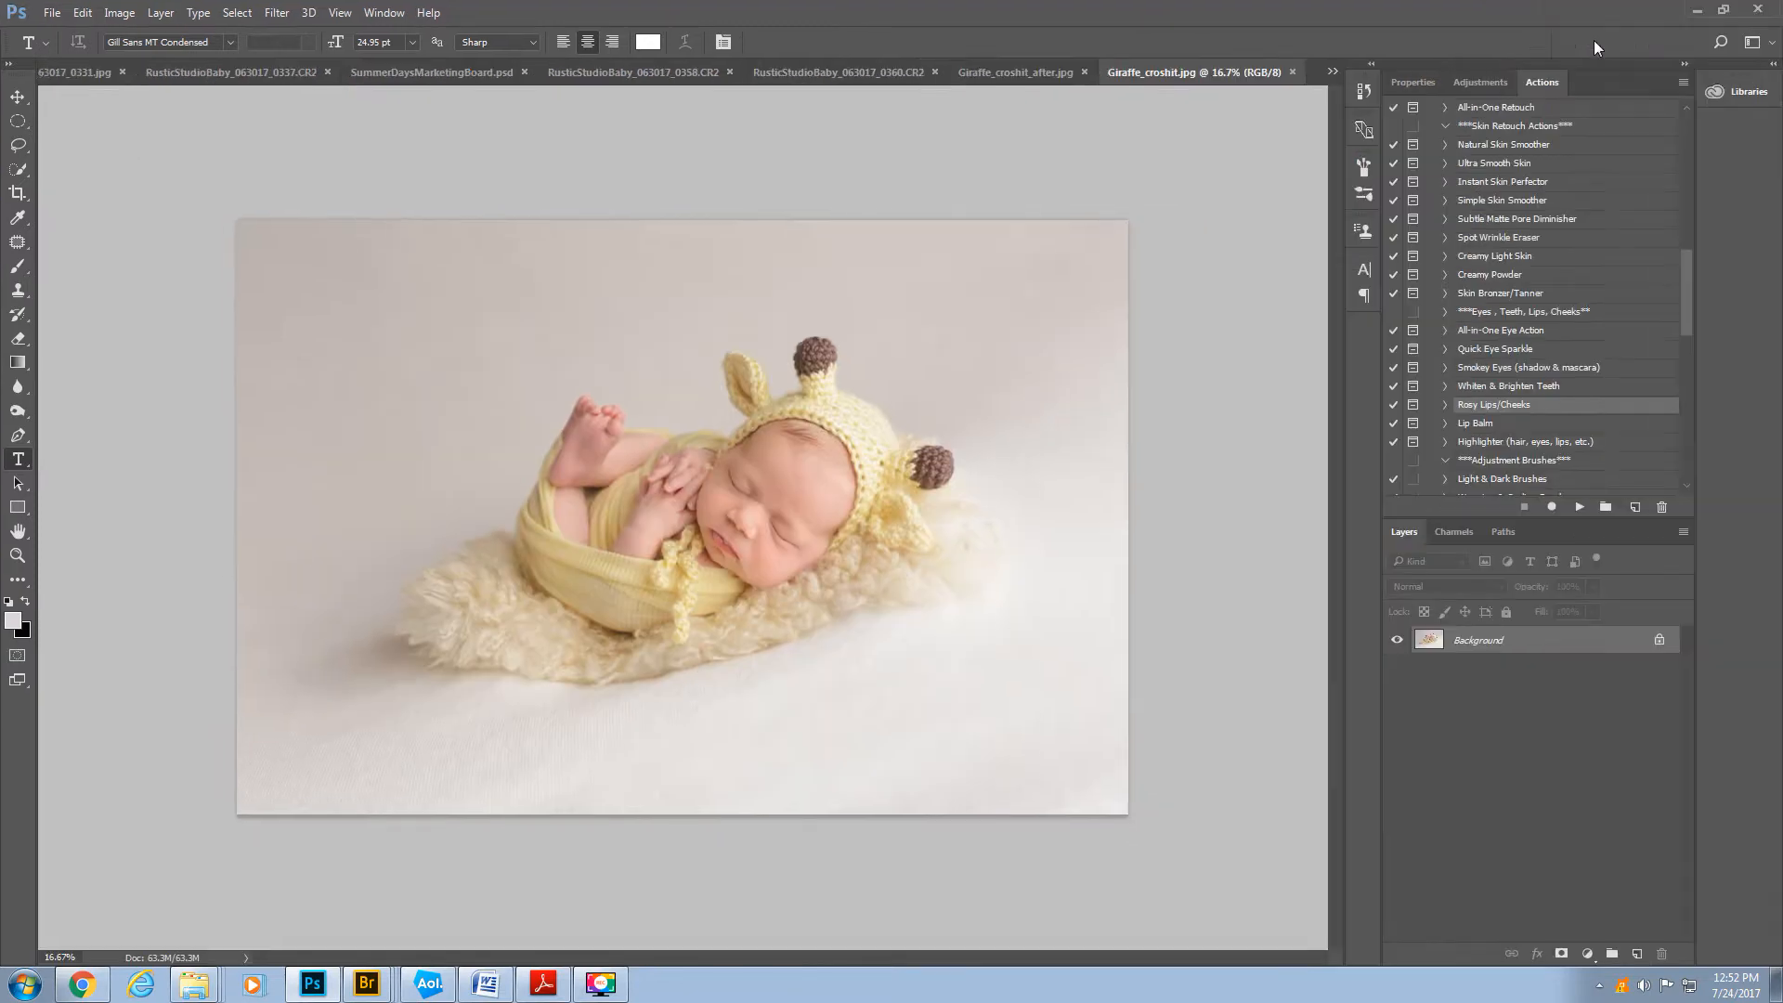
# - Compare the finished Giraffe_croshit_after.jpg and Giraffe_croshit.jpg with the two newly opened raw photos
pyautogui.click(1013, 72)
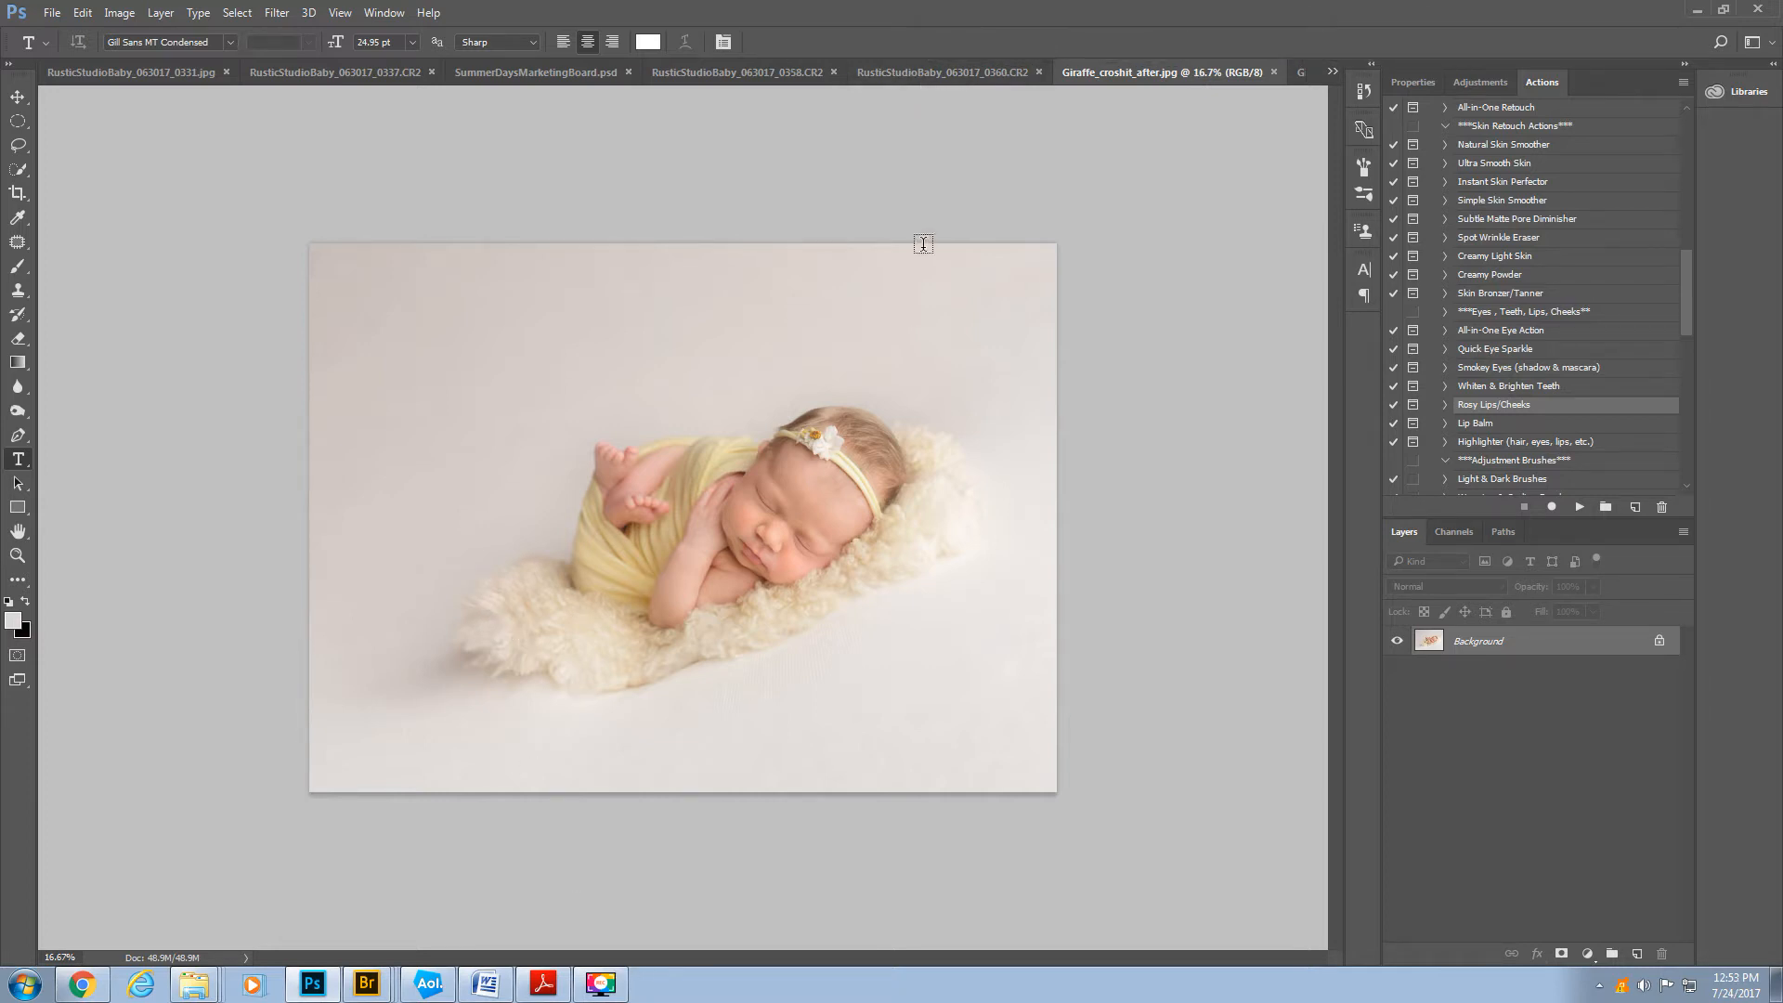
pyautogui.click(937, 70)
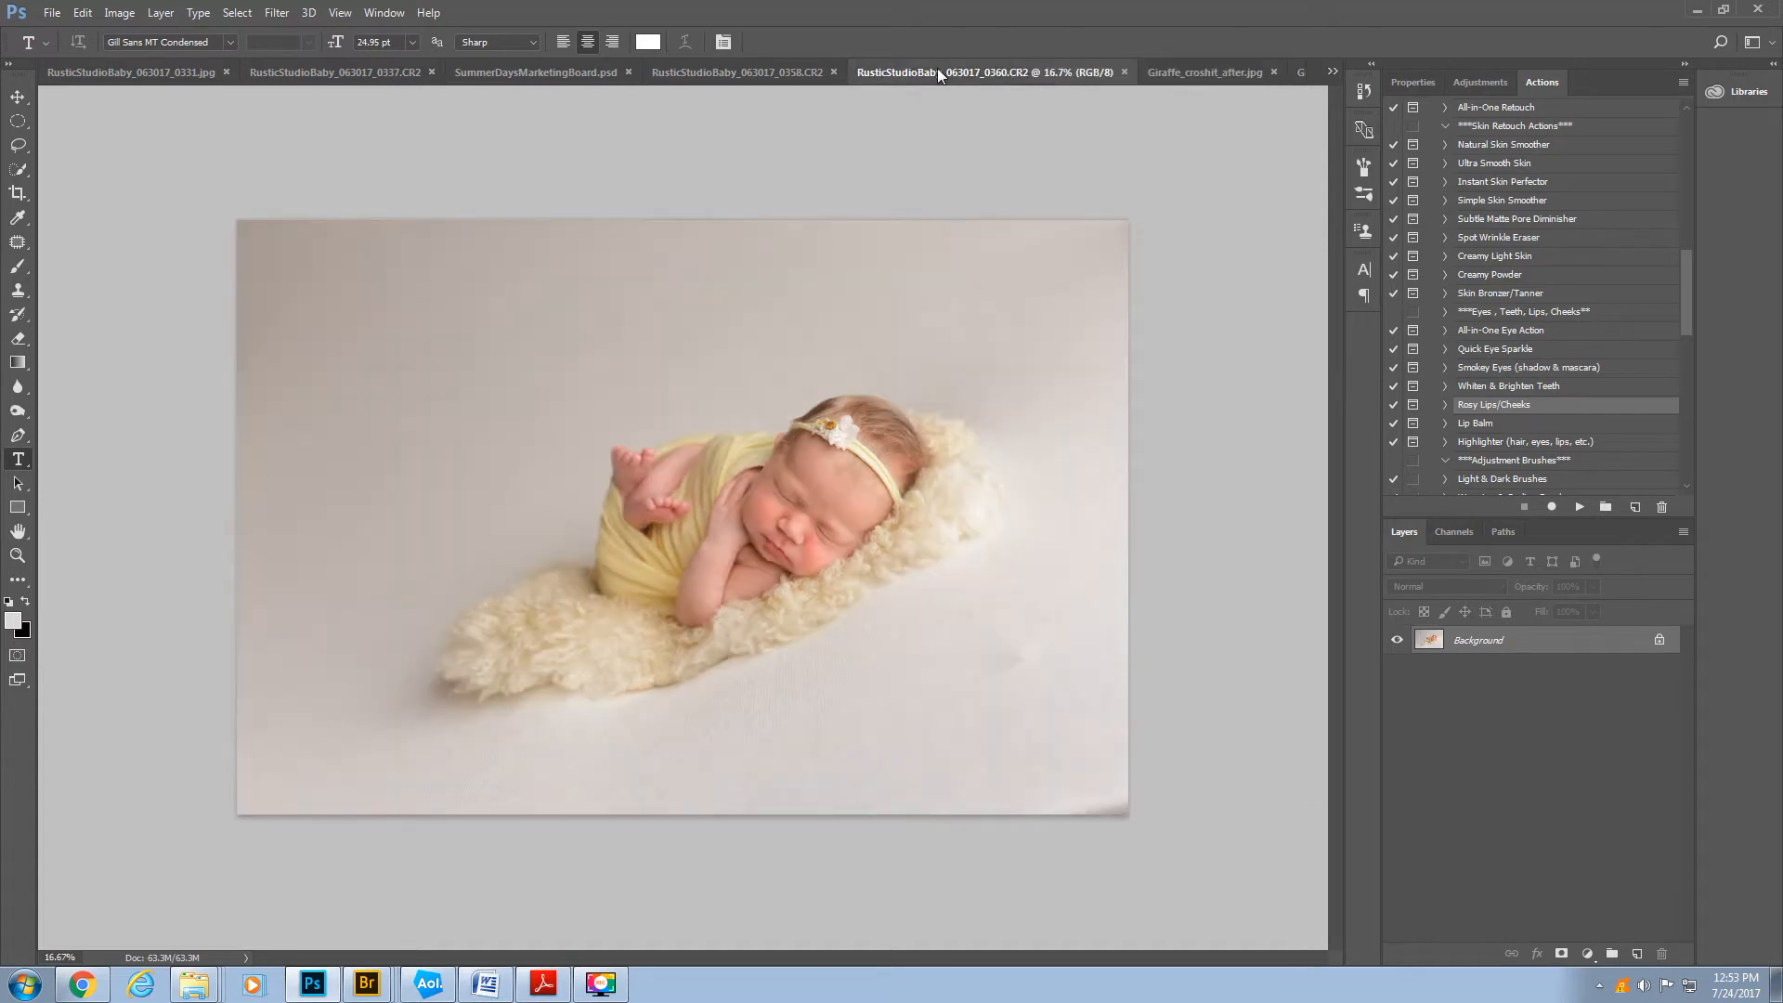
pyautogui.click(1209, 74)
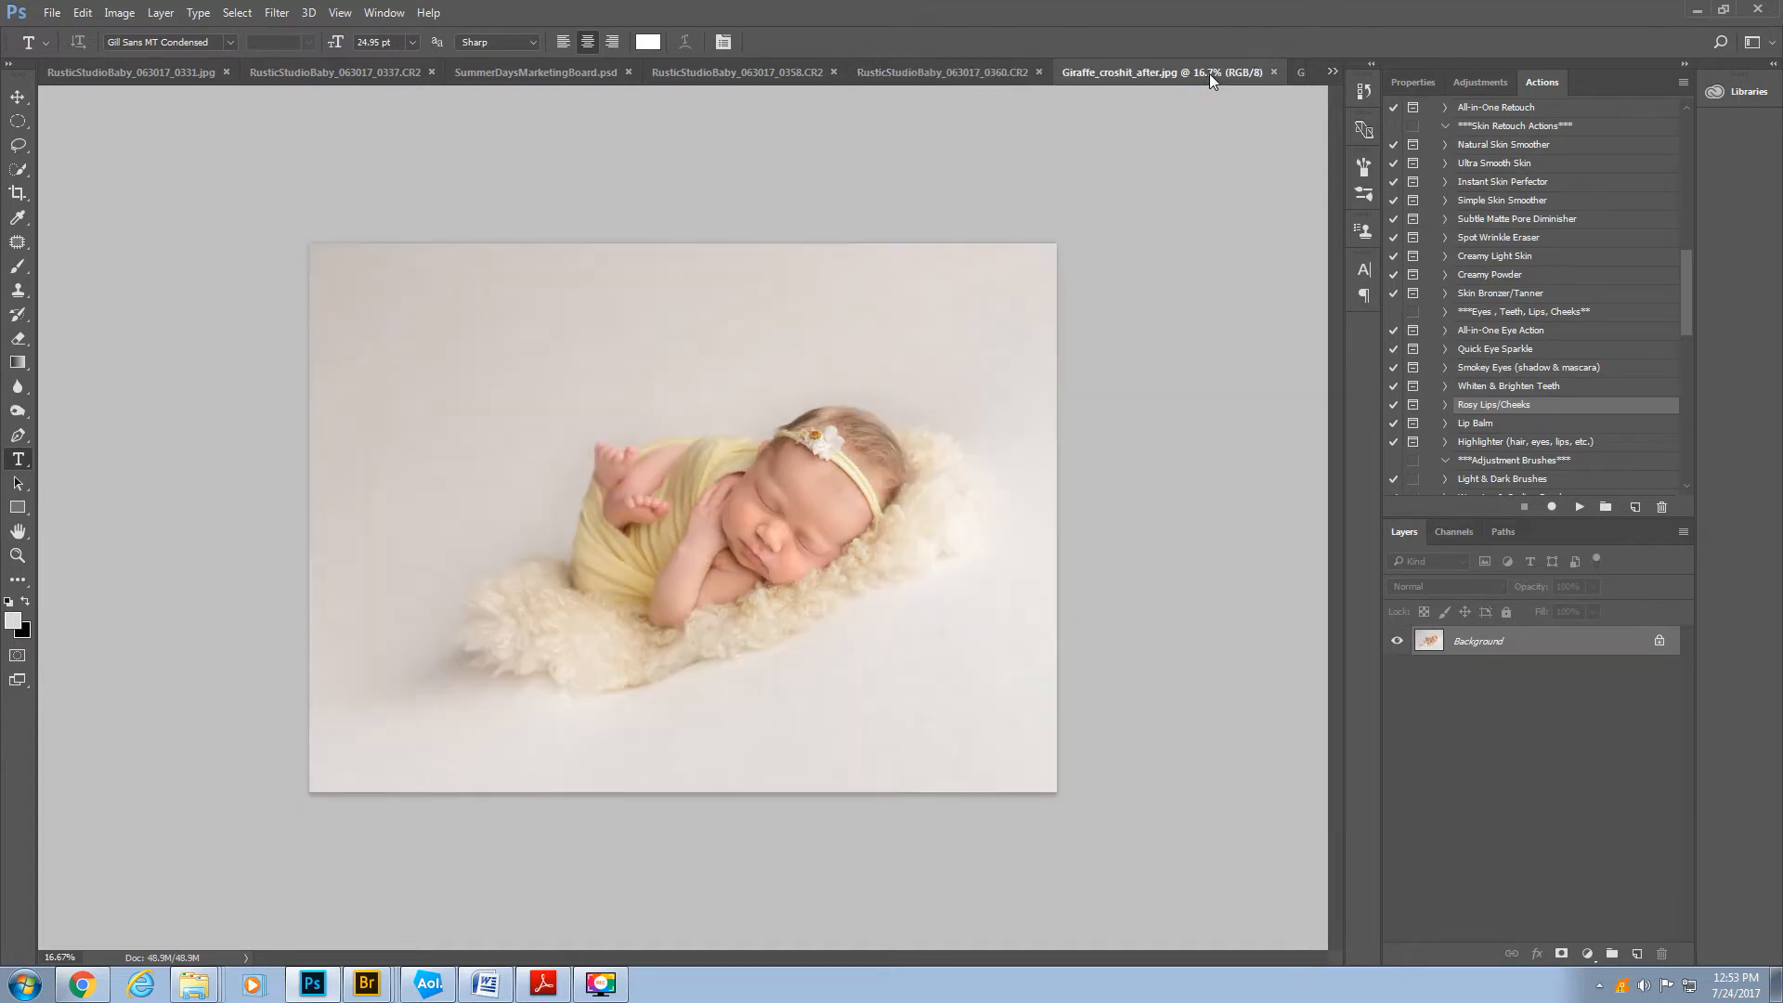
pyautogui.click(1300, 73)
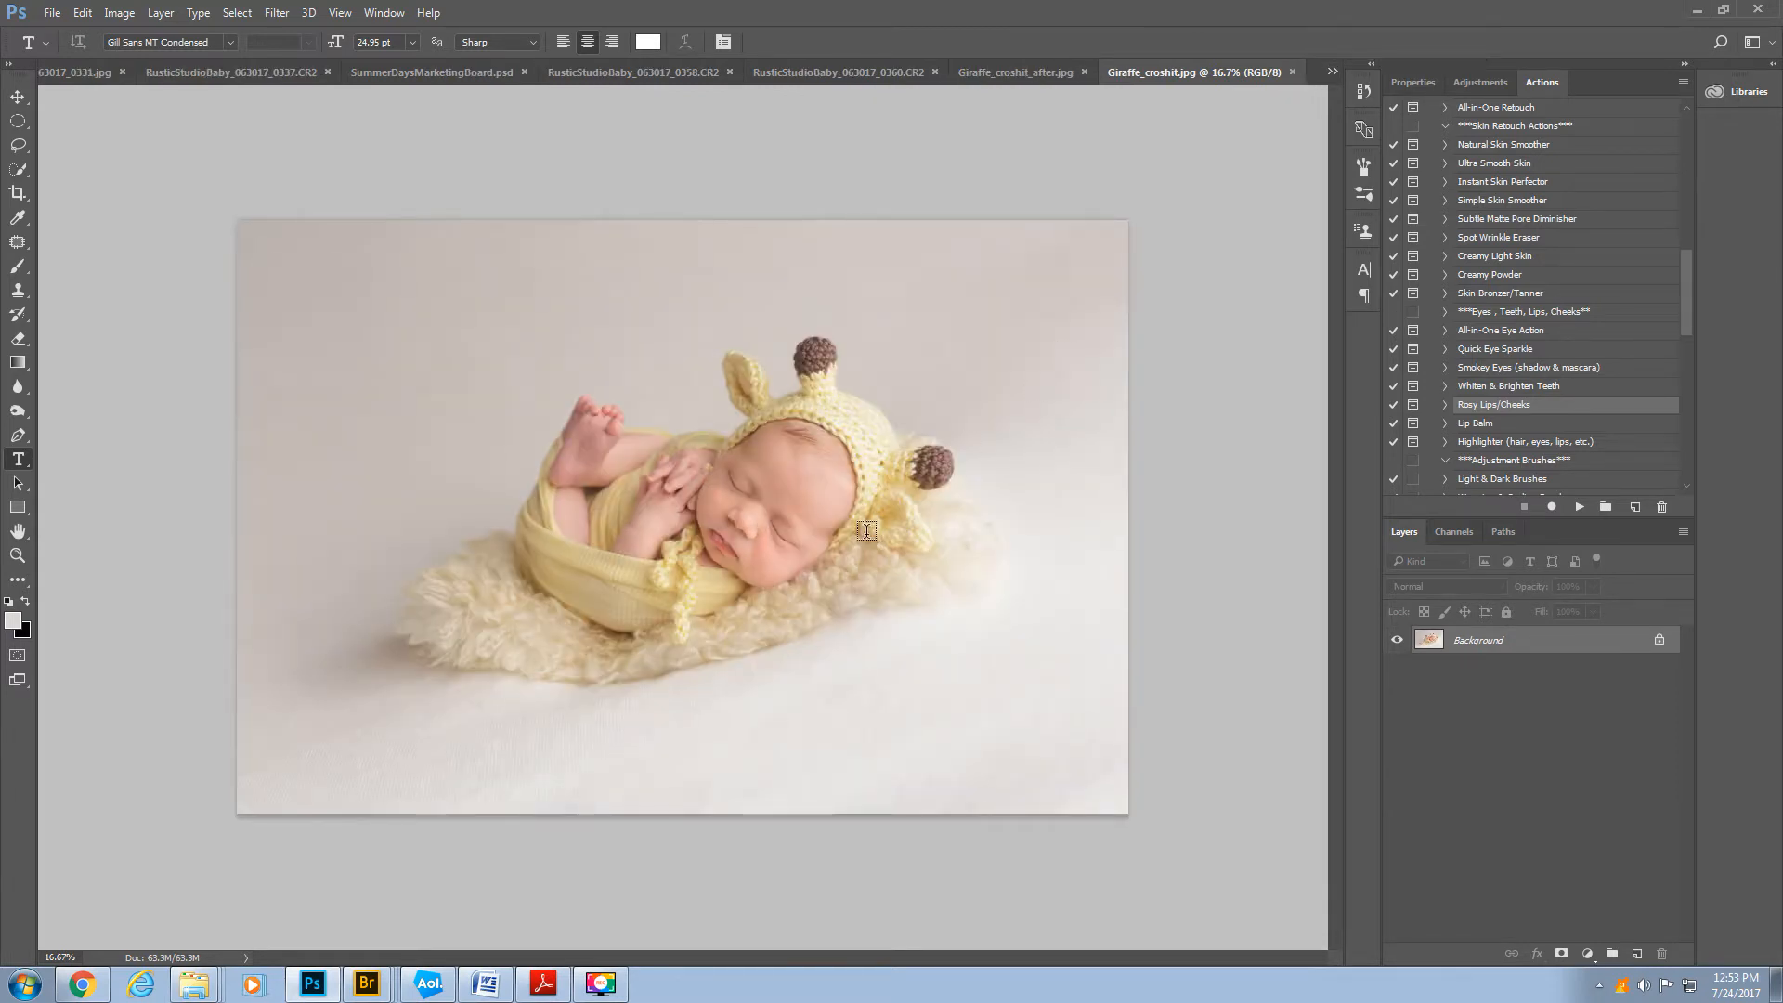
pyautogui.click(638, 74)
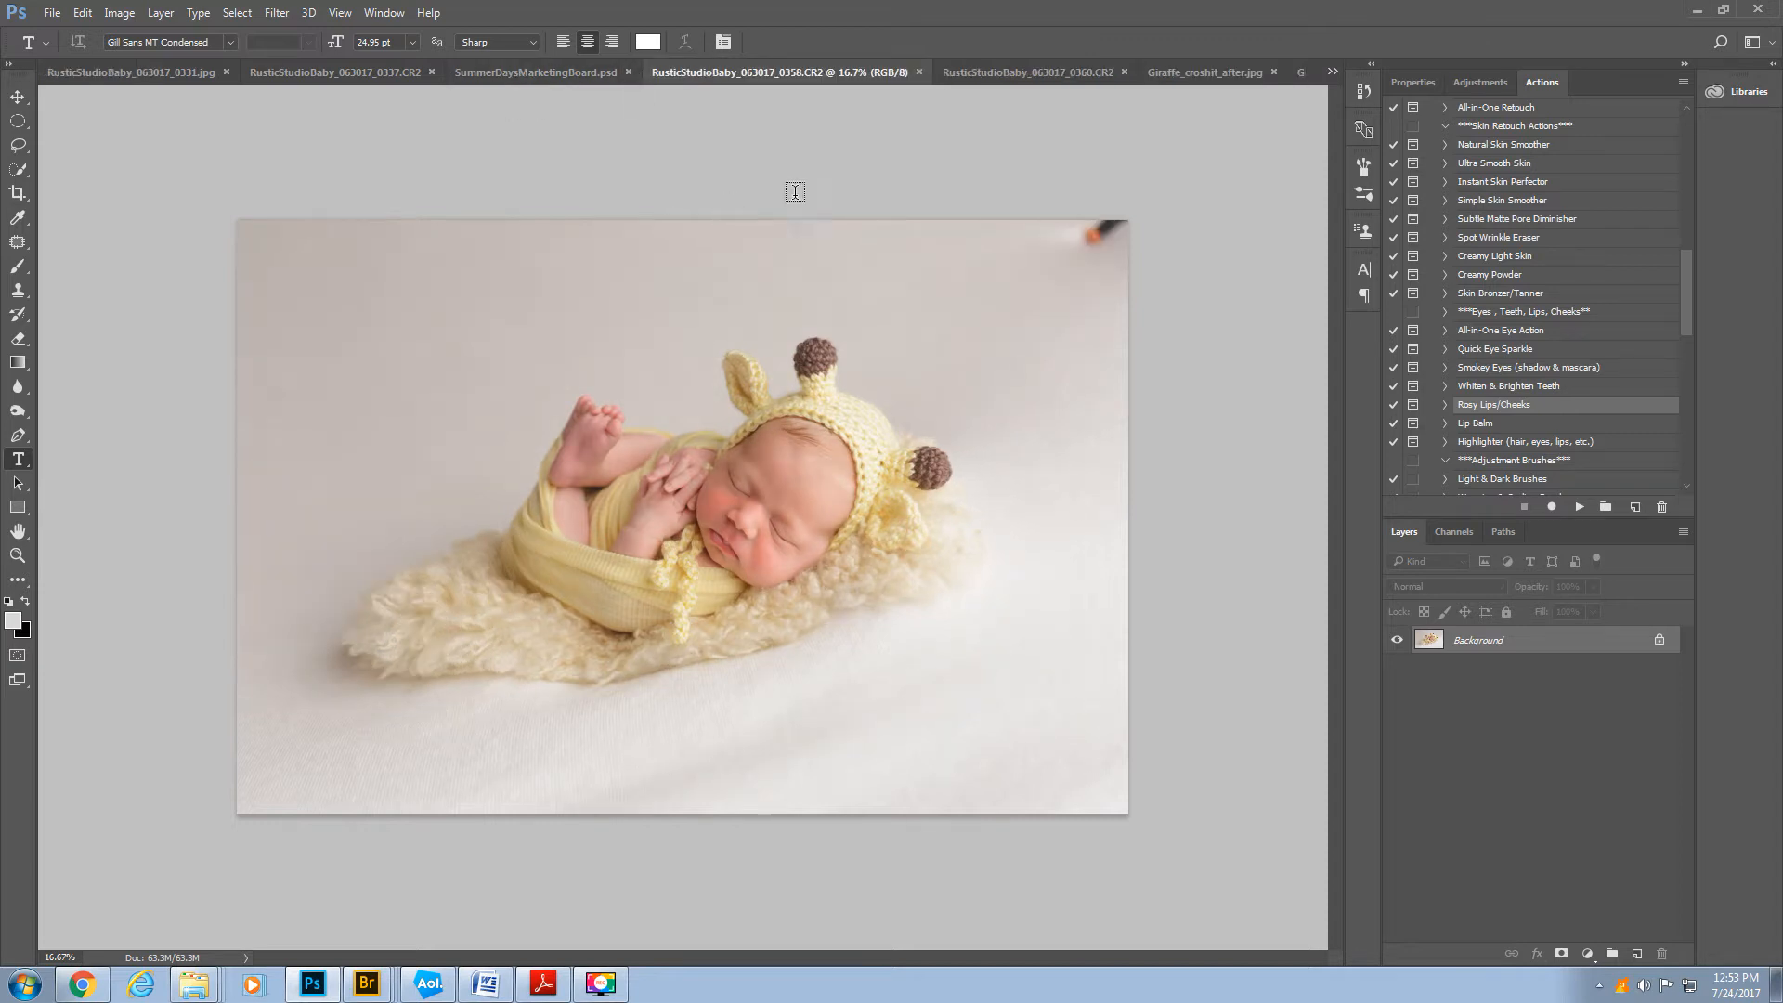
pyautogui.click(1217, 70)
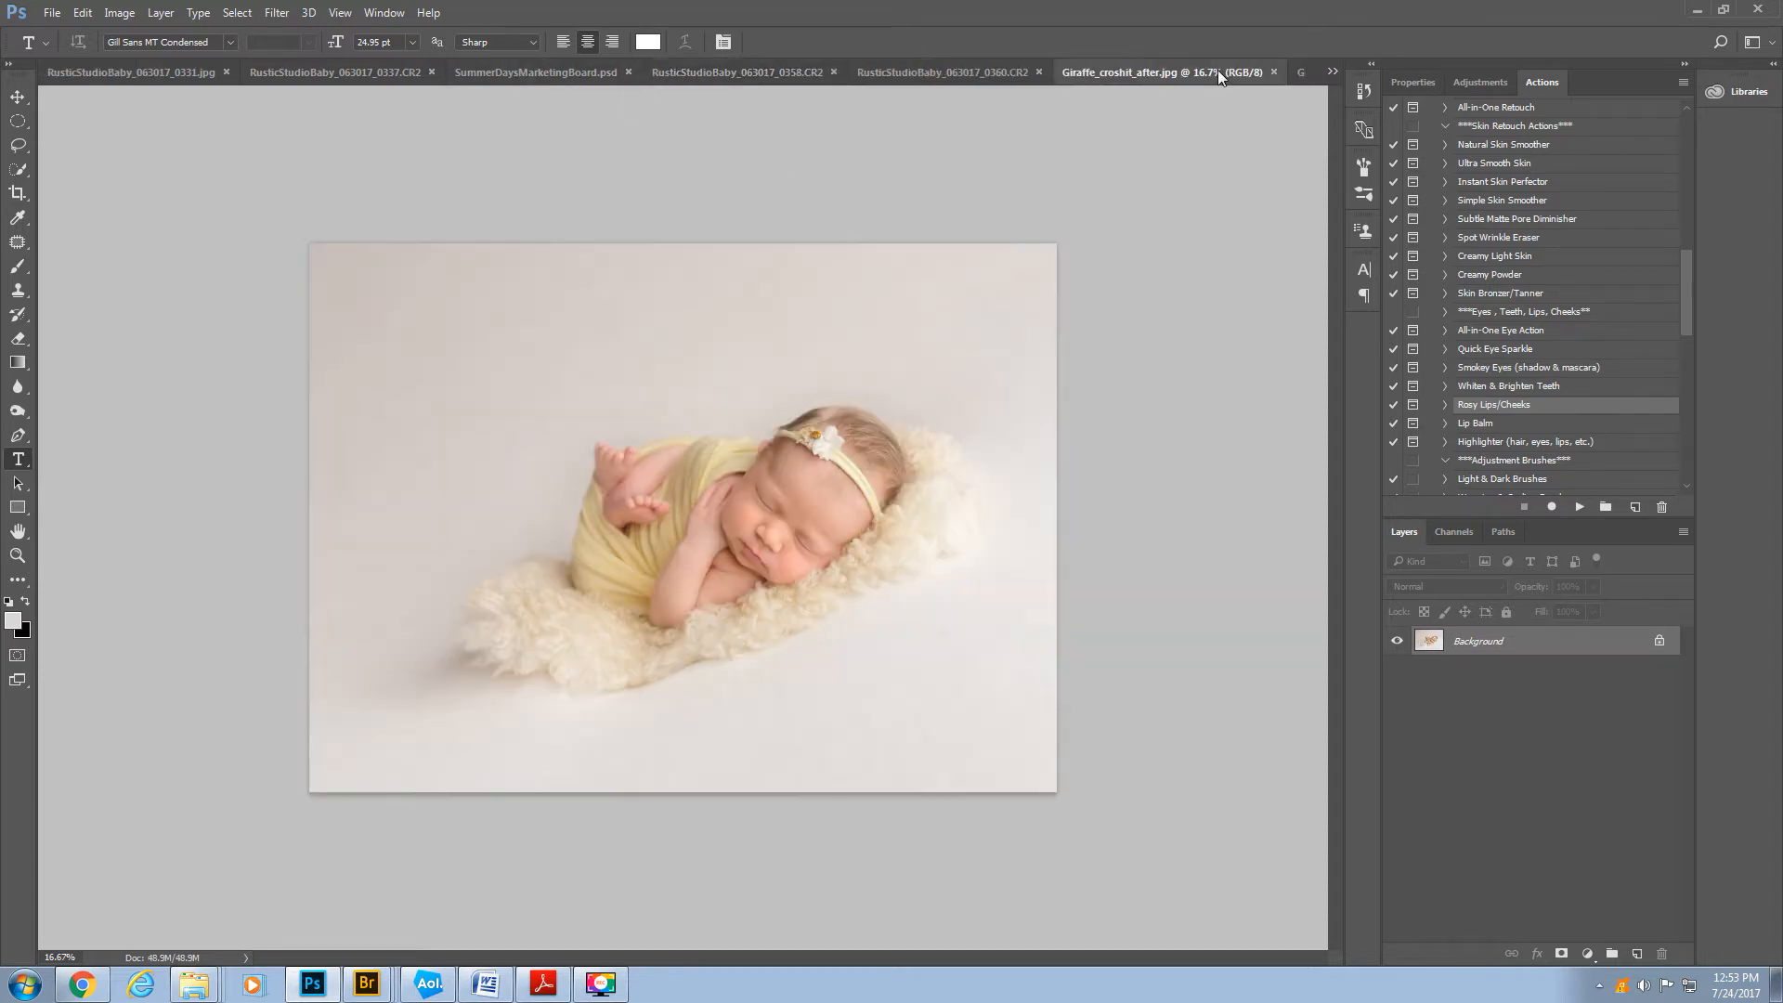
pyautogui.click(1302, 71)
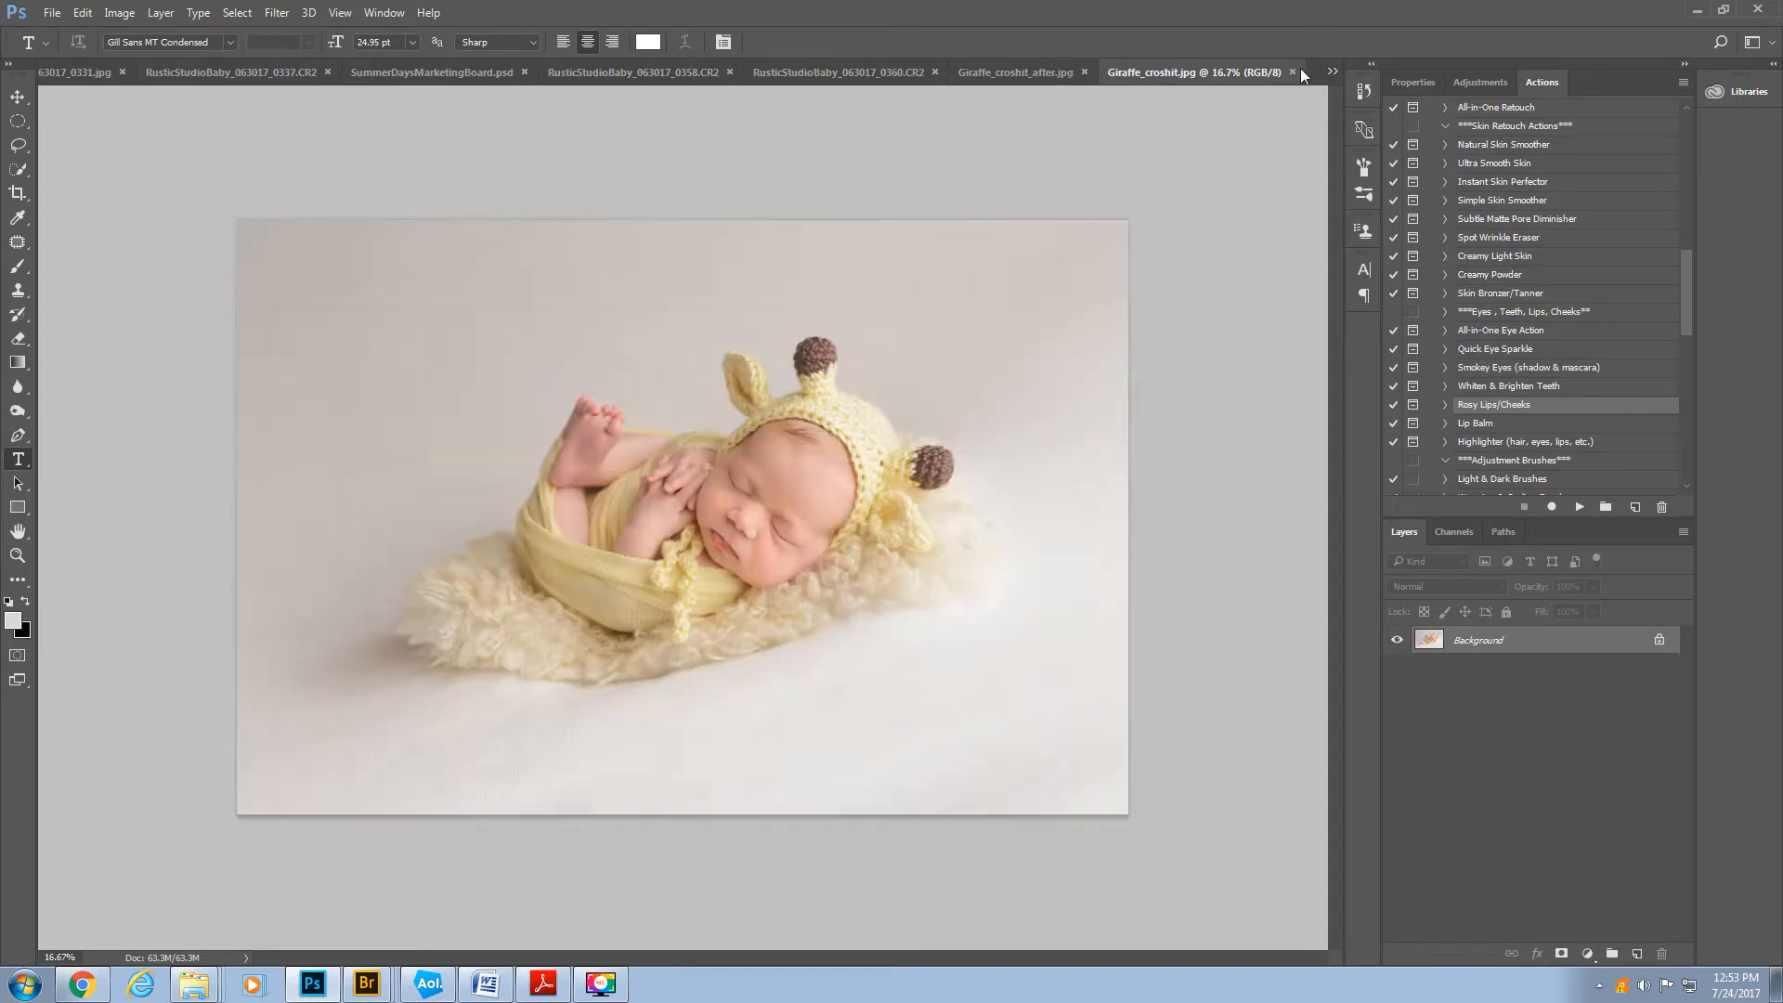
# - In RusticStudioBaby_063017_0358.CR2, clone clean backdrop over the orange-and-black object in the photo's upper-right corner with a size 700 Clone Stamp
pyautogui.click(615, 71)
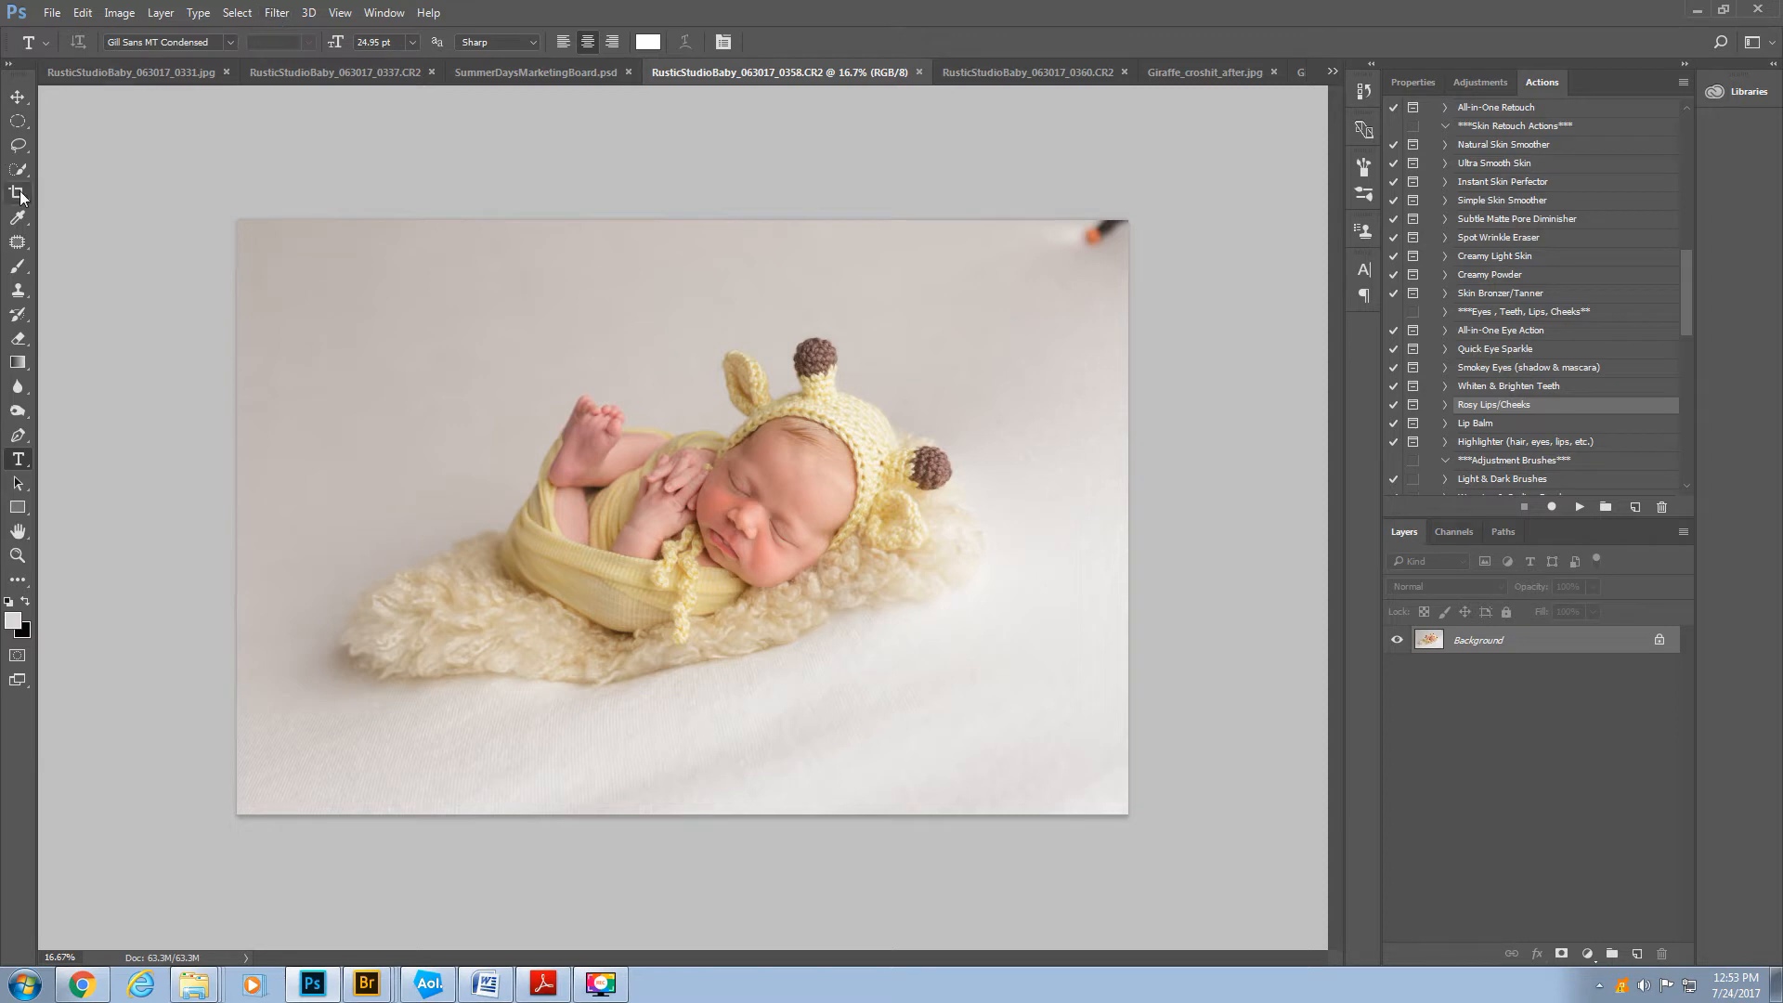
pyautogui.click(18, 289)
pyautogui.press(']')
pyautogui.press(']')
pyautogui.press(']')
pyautogui.press(']')
pyautogui.press(']')
pyautogui.press(']')
pyautogui.press(']')
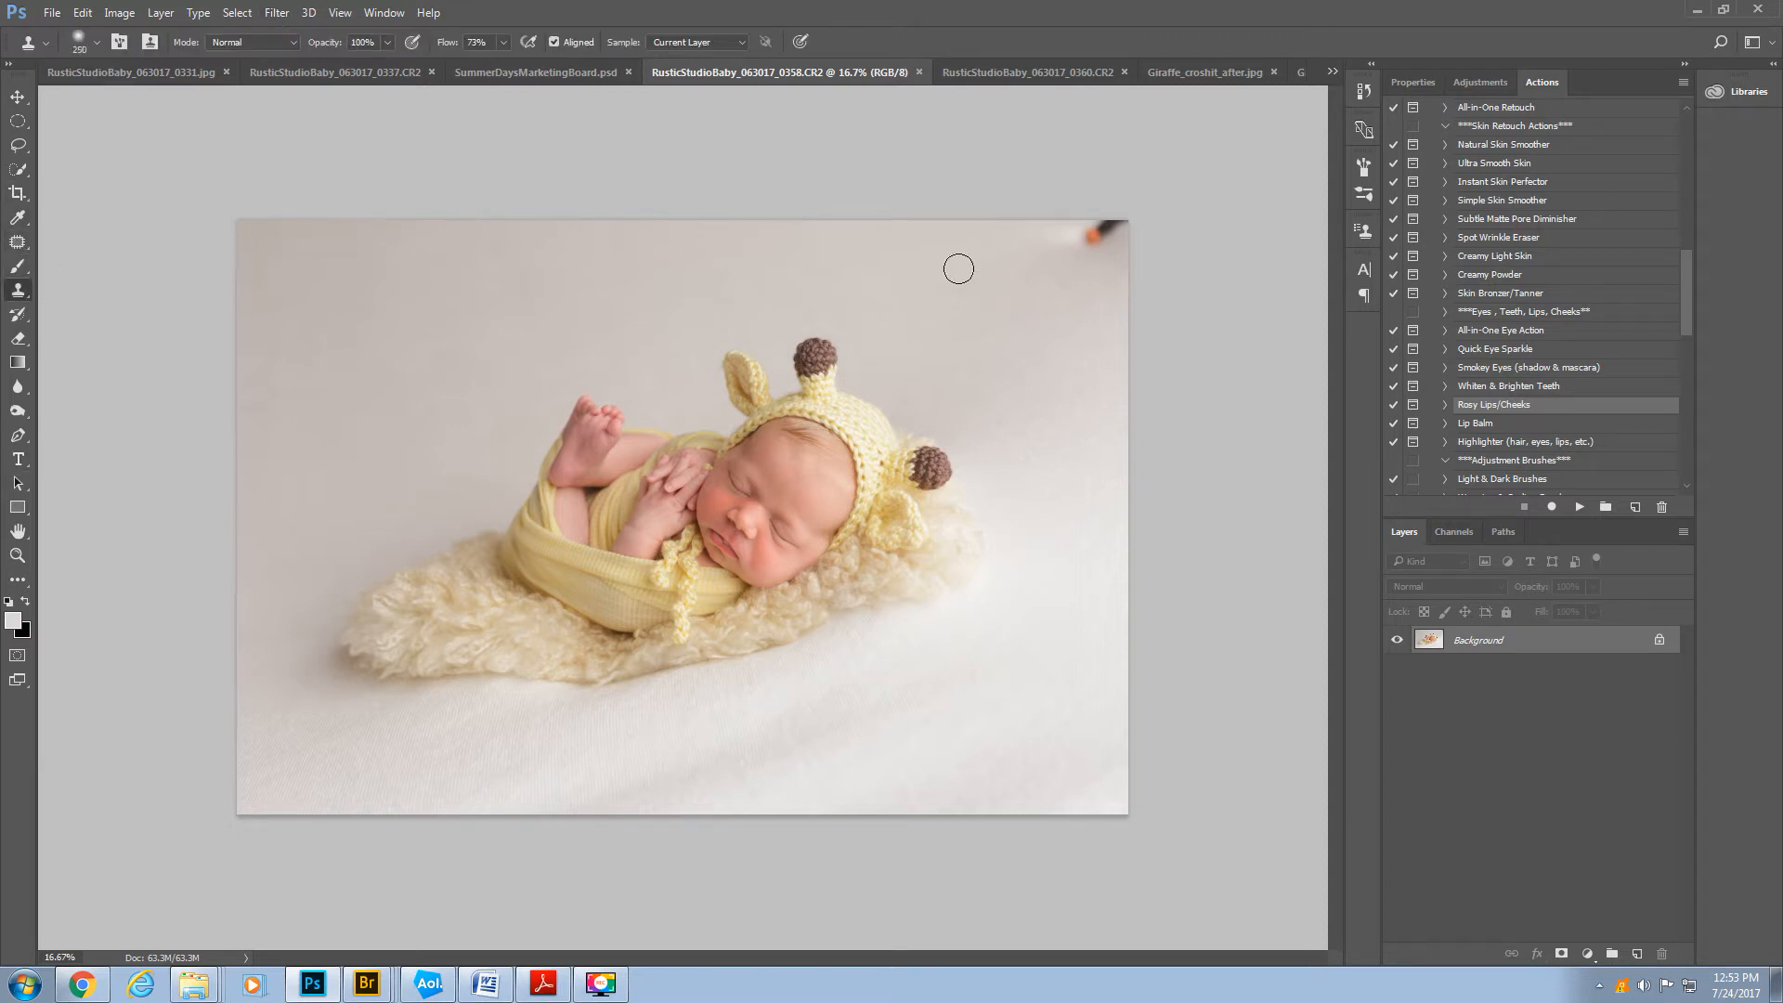
pyautogui.keyDown('alt'); pyautogui.click(1029, 273); pyautogui.keyUp('alt')
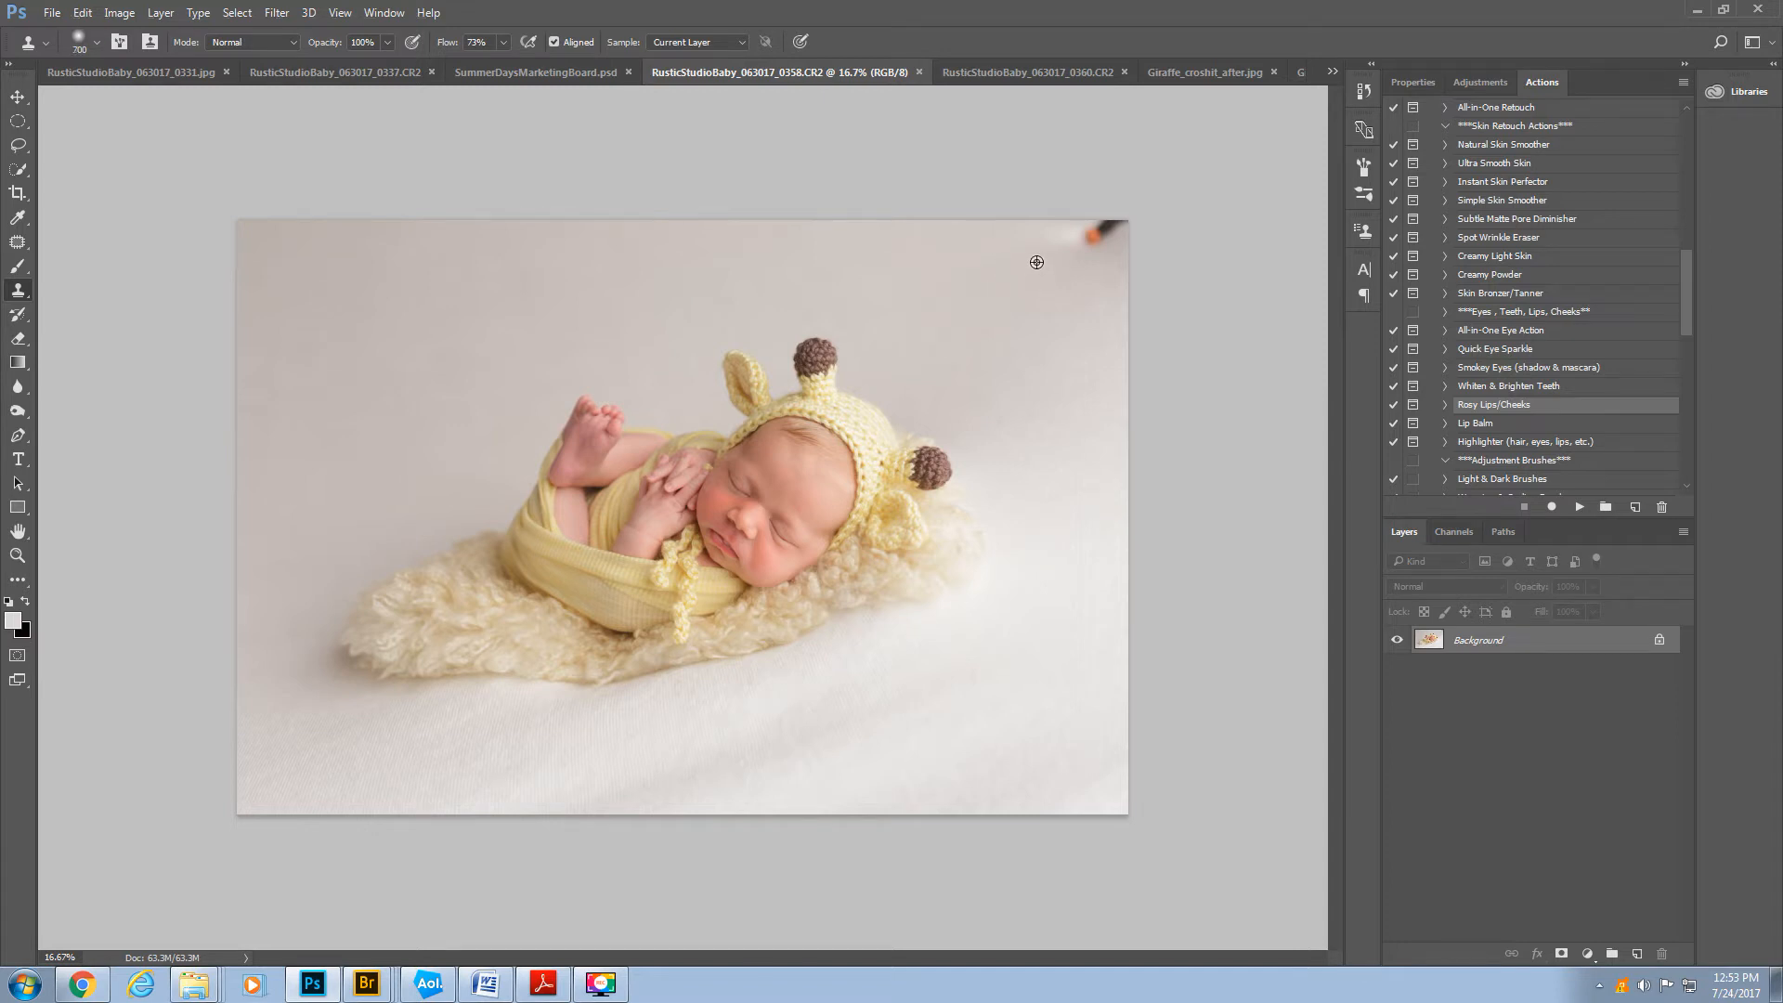
pyautogui.click(1092, 234)
pyautogui.click(1123, 189)
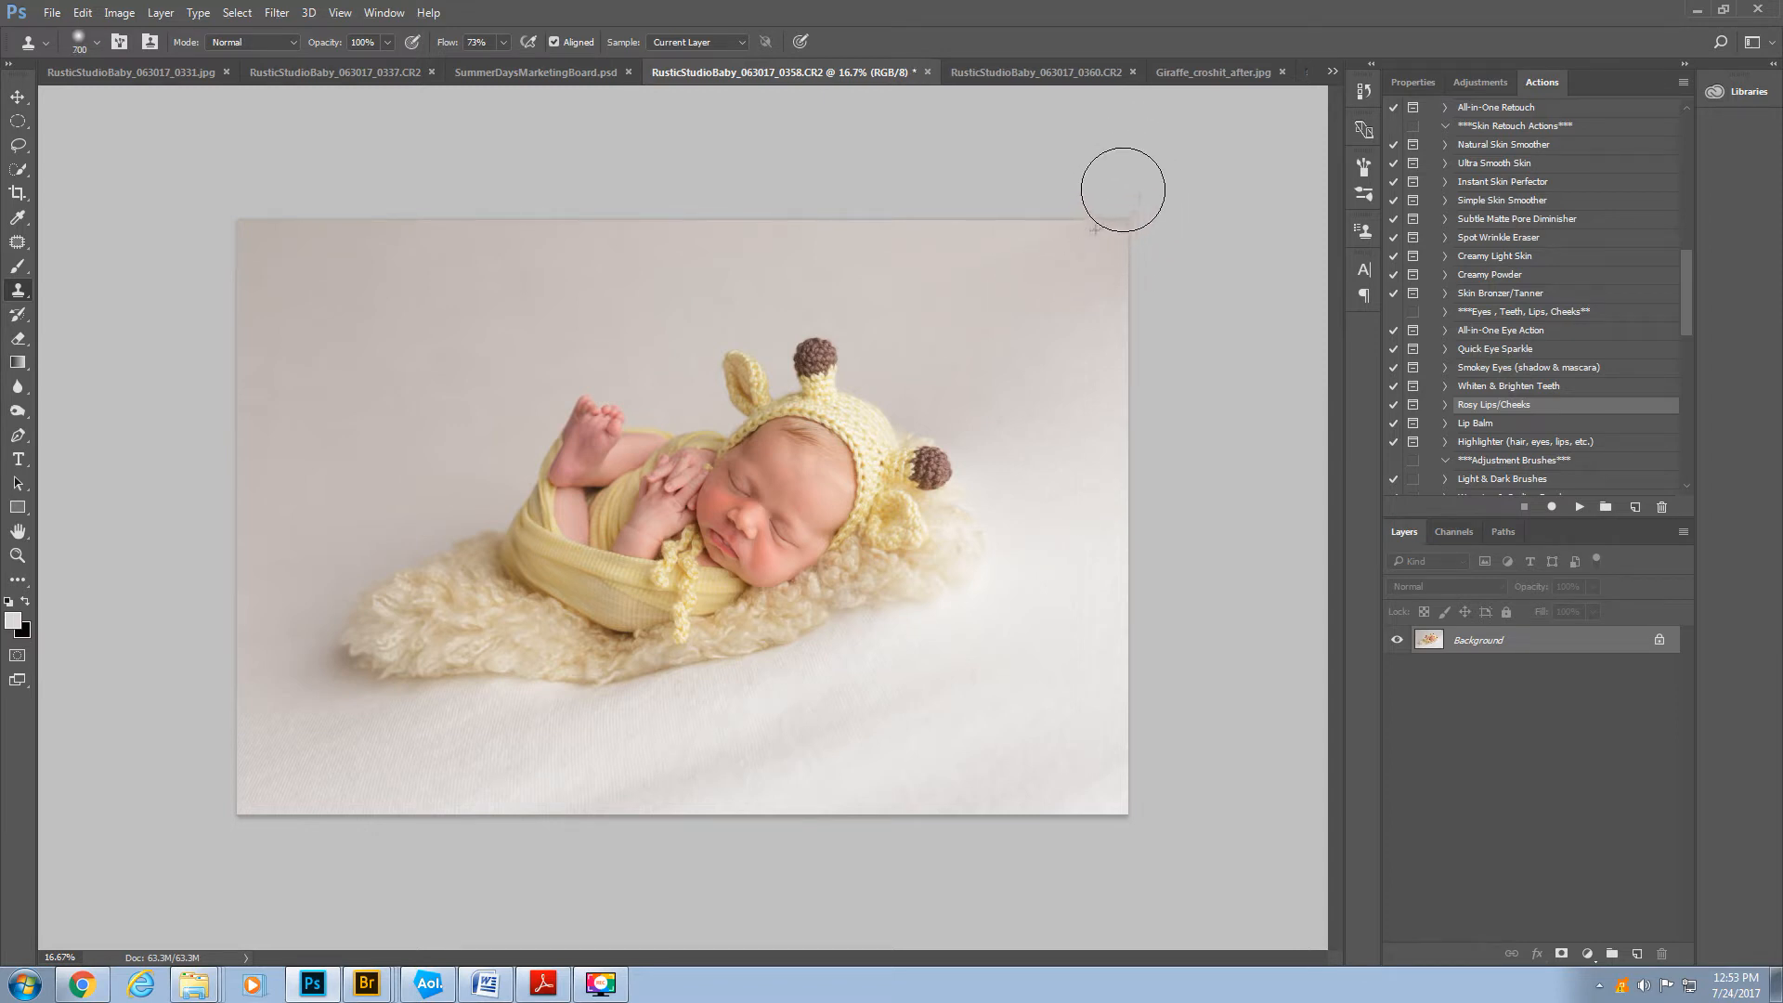
# - Patch the creases in the white blanket below the fur rug with smoother fabric using the Patch tool
pyautogui.click(19, 242)
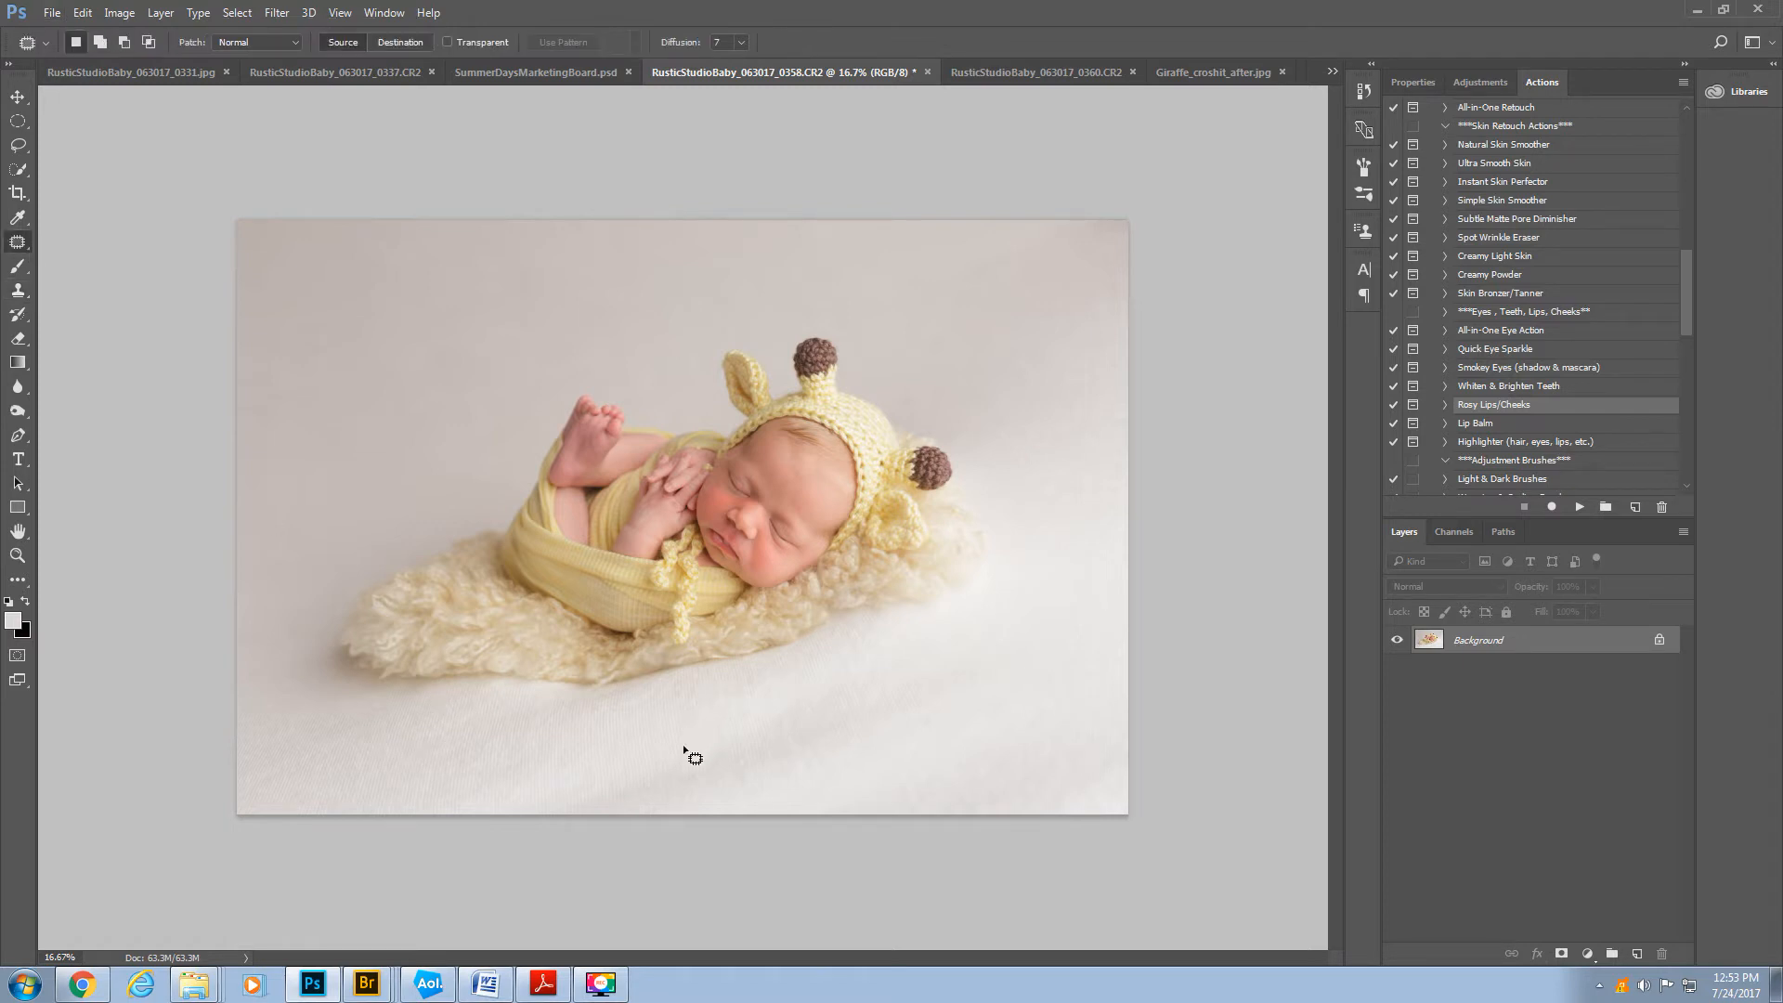
pyautogui.moveTo(685, 742)
pyautogui.mouseDown()
pyautogui.moveTo(621, 802)
pyautogui.moveTo(657, 823)
pyautogui.moveTo(912, 725)
pyautogui.moveTo(856, 687)
pyautogui.moveTo(715, 740)
pyautogui.moveTo(1014, 733)
pyautogui.mouseUp()
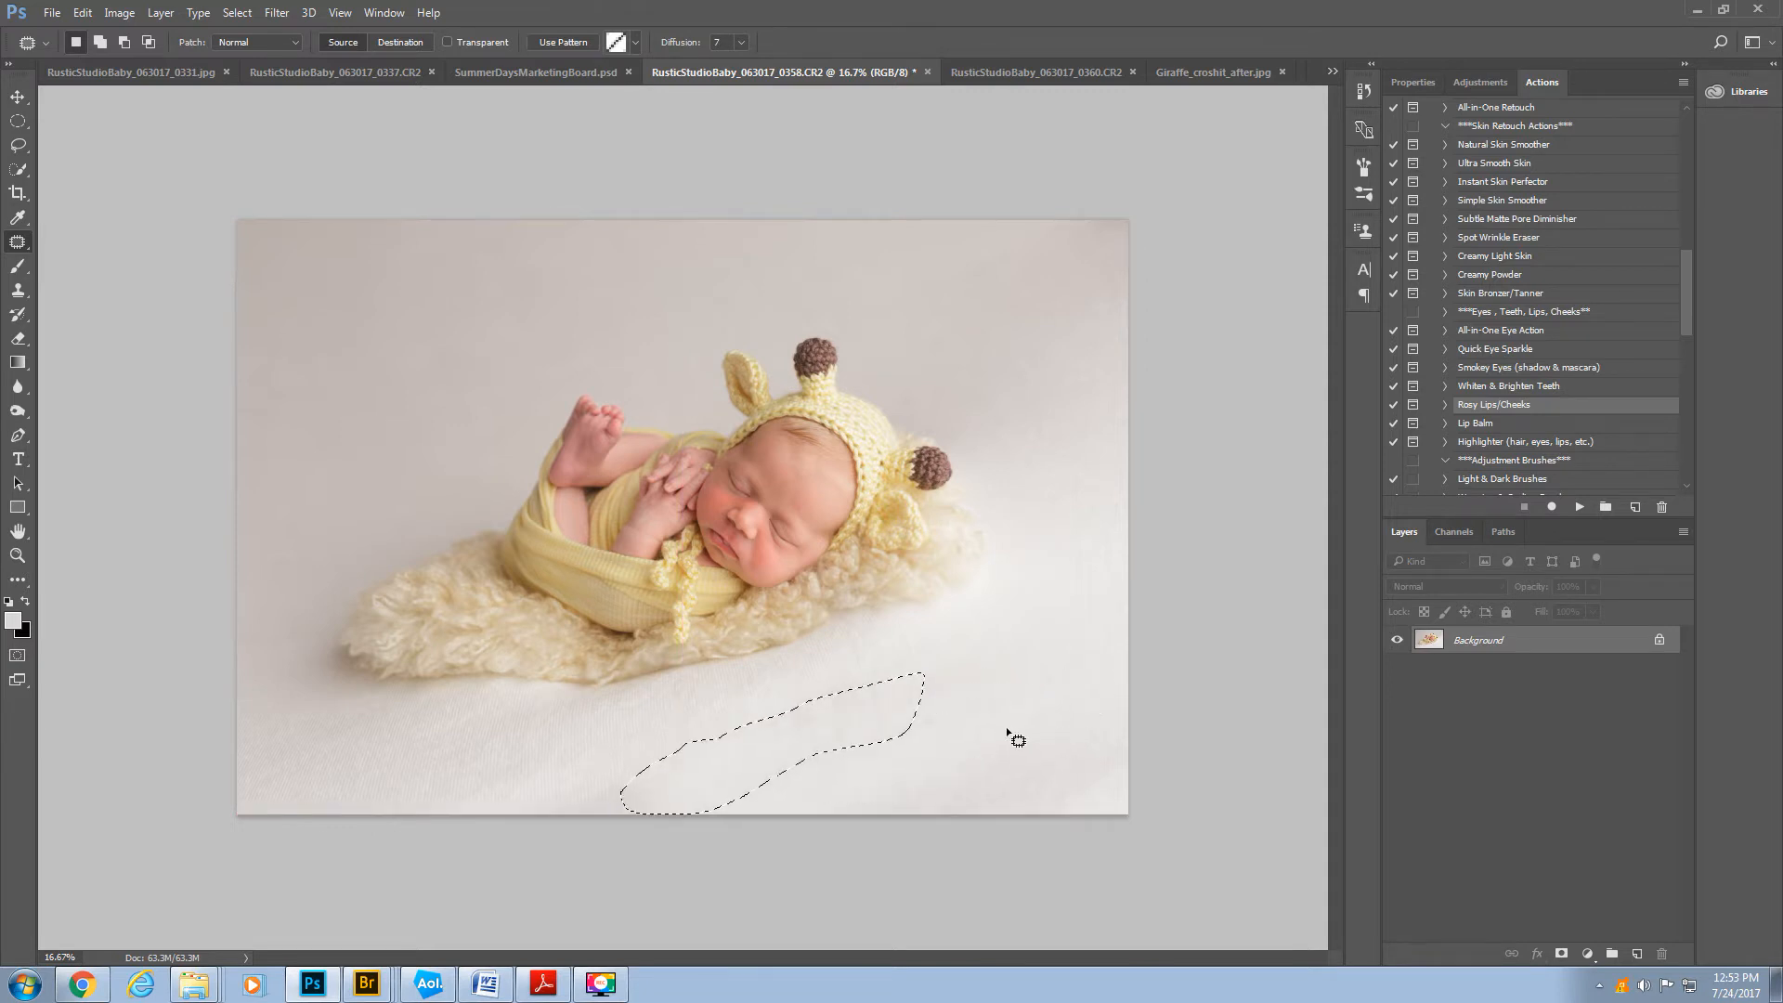
pyautogui.hotkey('ctrl', 'd')
pyautogui.moveTo(683, 790)
pyautogui.mouseDown()
pyautogui.moveTo(605, 768)
pyautogui.moveTo(669, 828)
pyautogui.moveTo(661, 755)
pyautogui.mouseUp()
pyautogui.hotkey('ctrl', 'd')
# - Open the photo in the Liquify filter and enlarge the Forward Warp brush to 1300
pyautogui.click(275, 13)
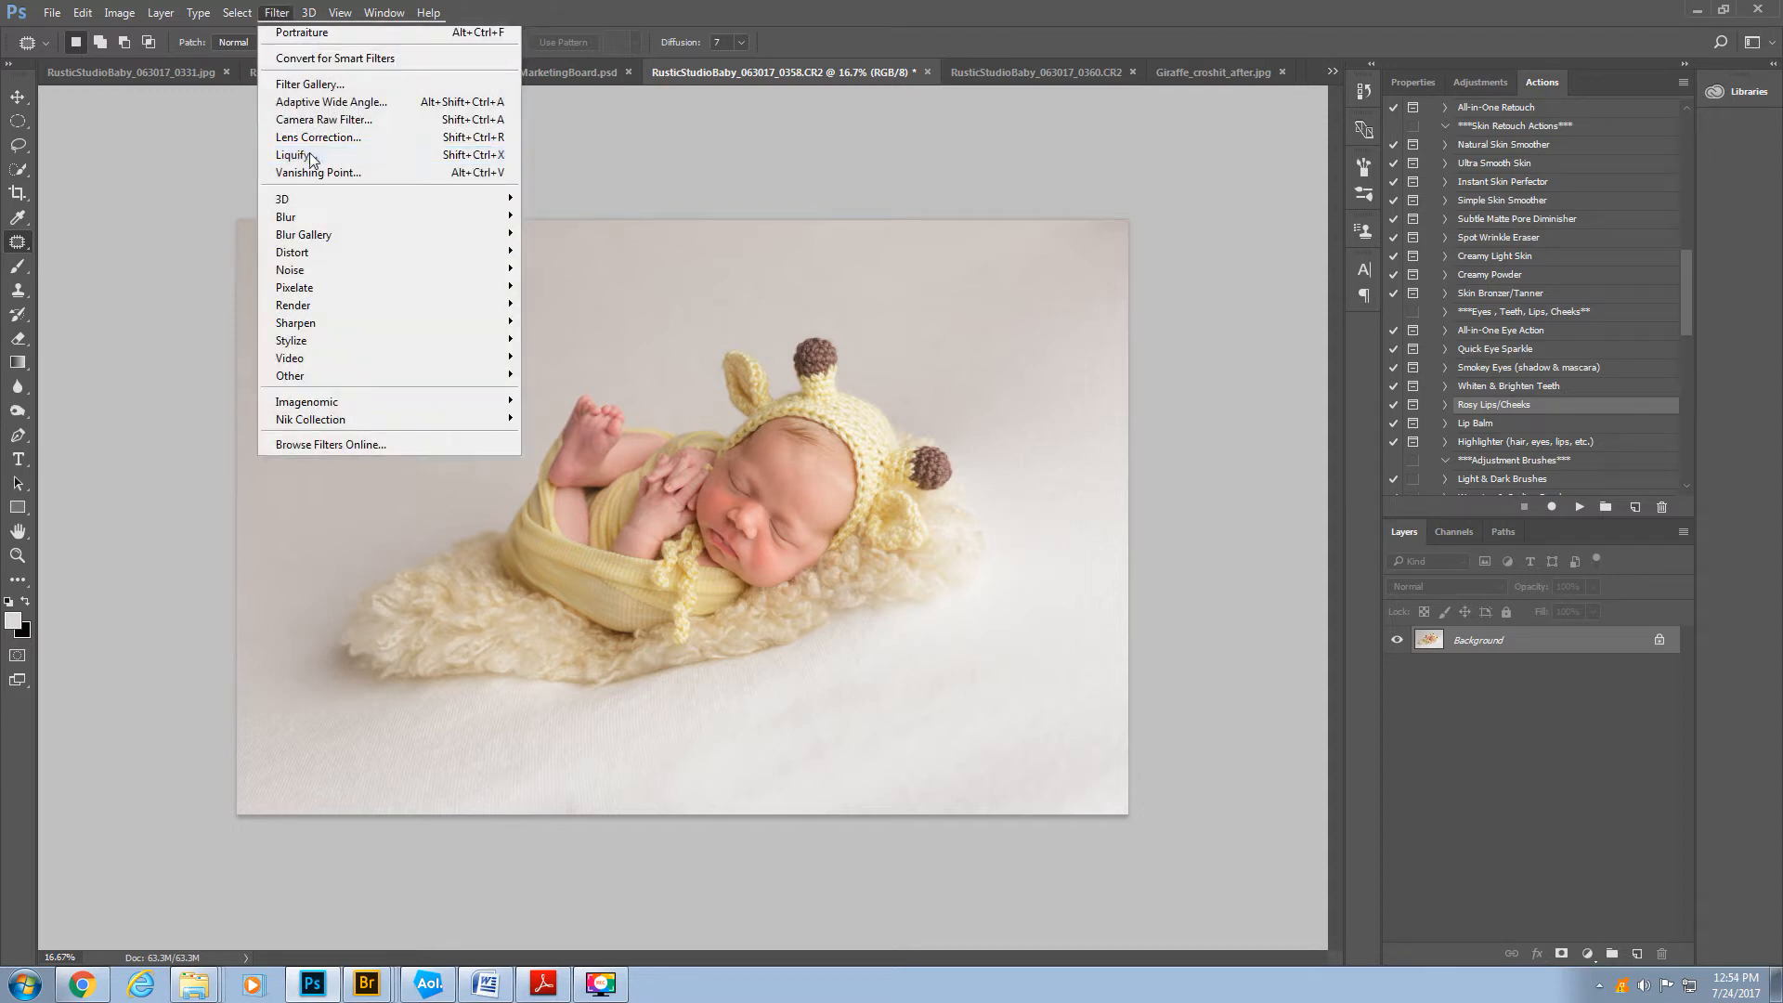
pyautogui.hotkey('shift', 'ctrl', 'x')
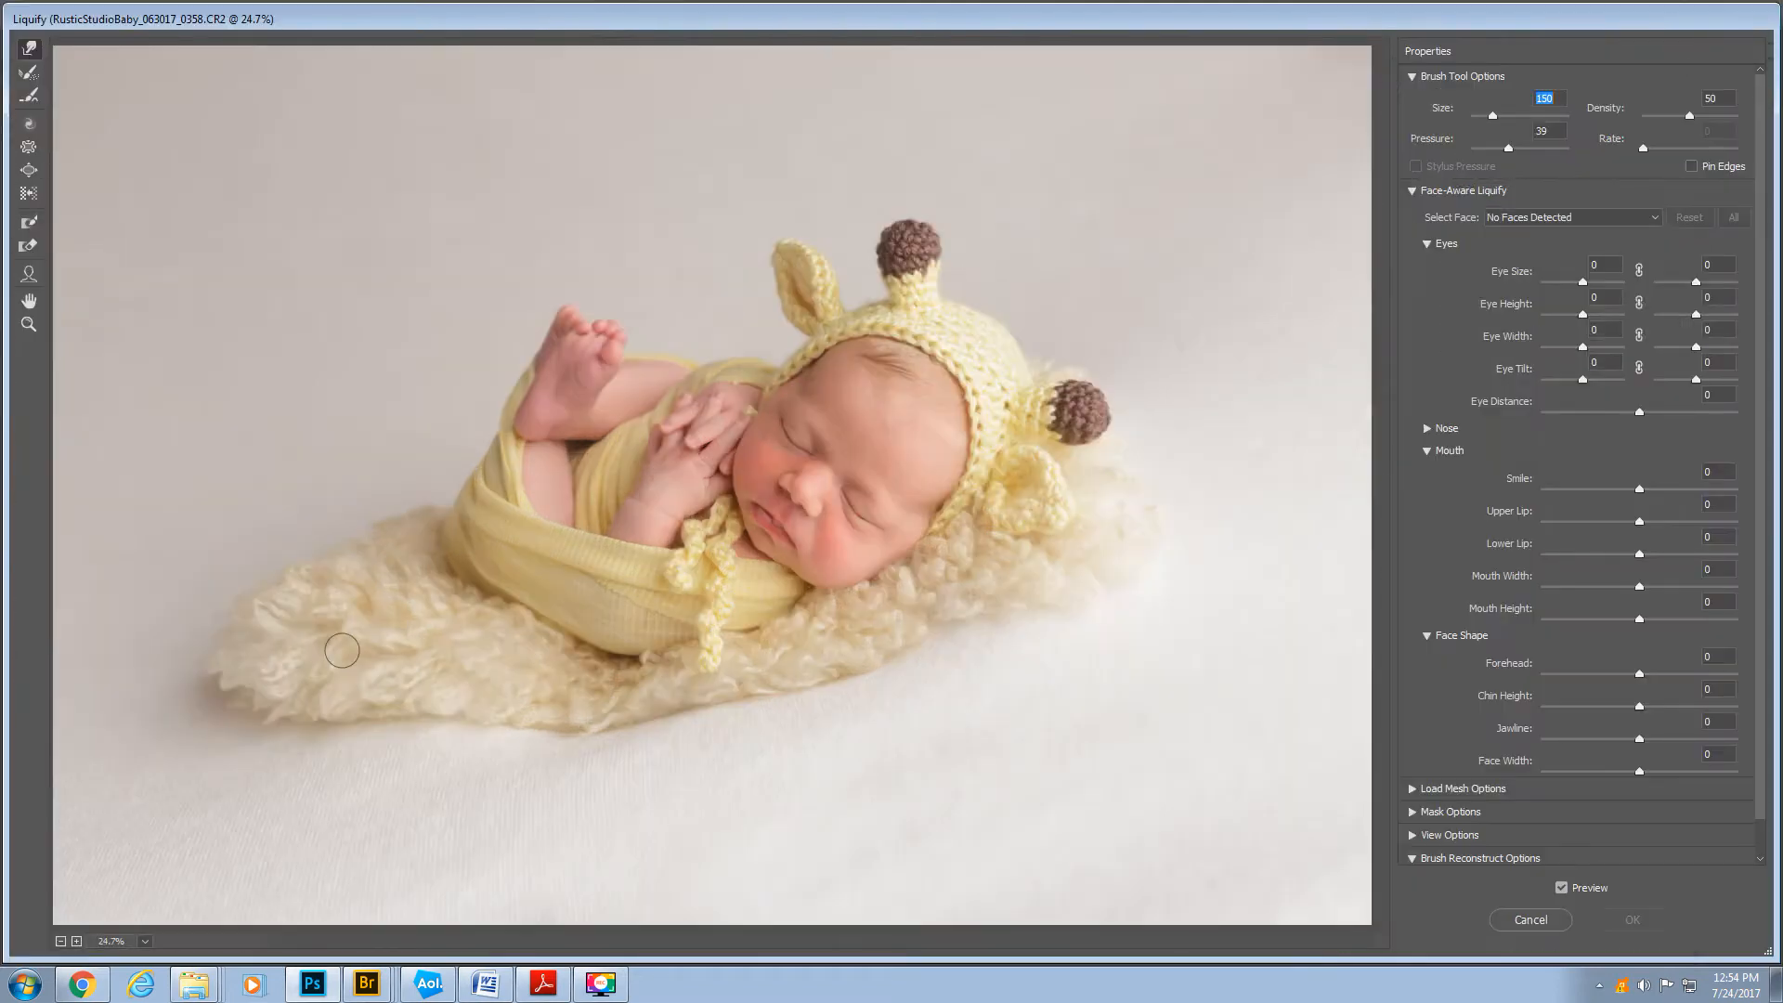
pyautogui.press(']')
pyautogui.press(']')
pyautogui.press(']')
pyautogui.press(']')
pyautogui.press(']')
pyautogui.press(']')
pyautogui.press(']')
pyautogui.press(']')
pyautogui.press(']')
pyautogui.press(']')
pyautogui.press(']')
pyautogui.press(']')
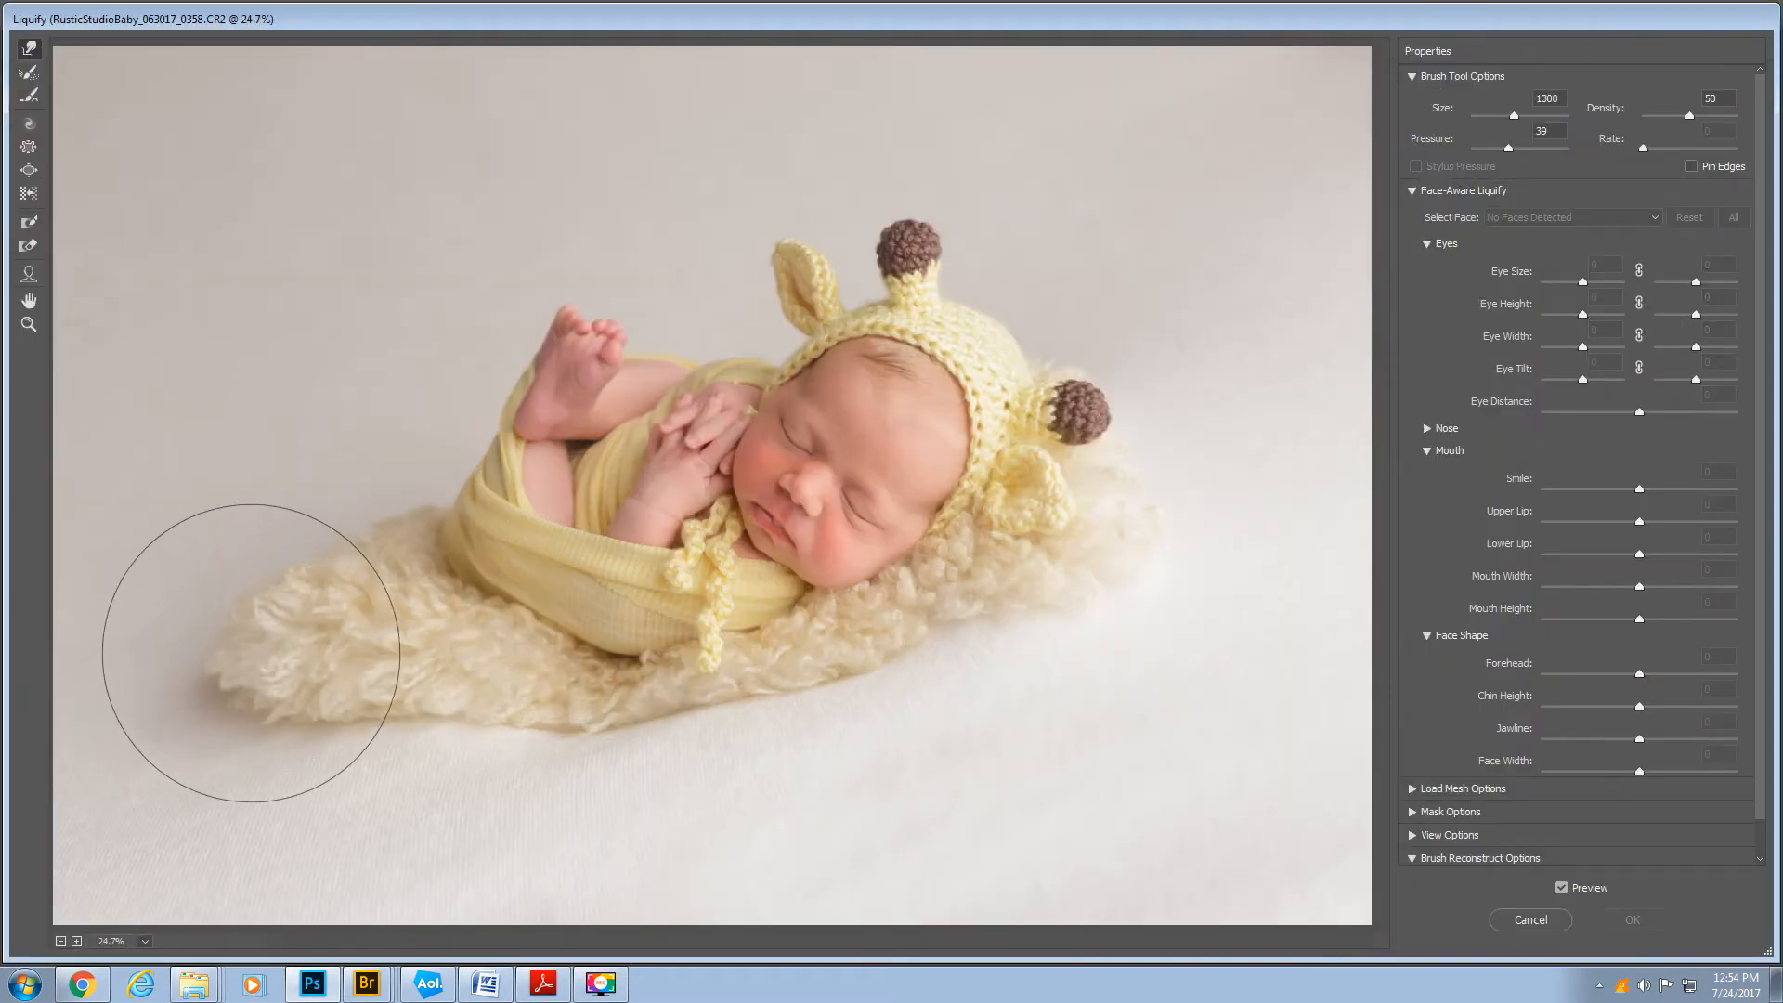
# - Protect the lower yellow wrap with a size 500 Freeze Mask and push the fur rug's left end inward toward the baby
pyautogui.click(21, 219)
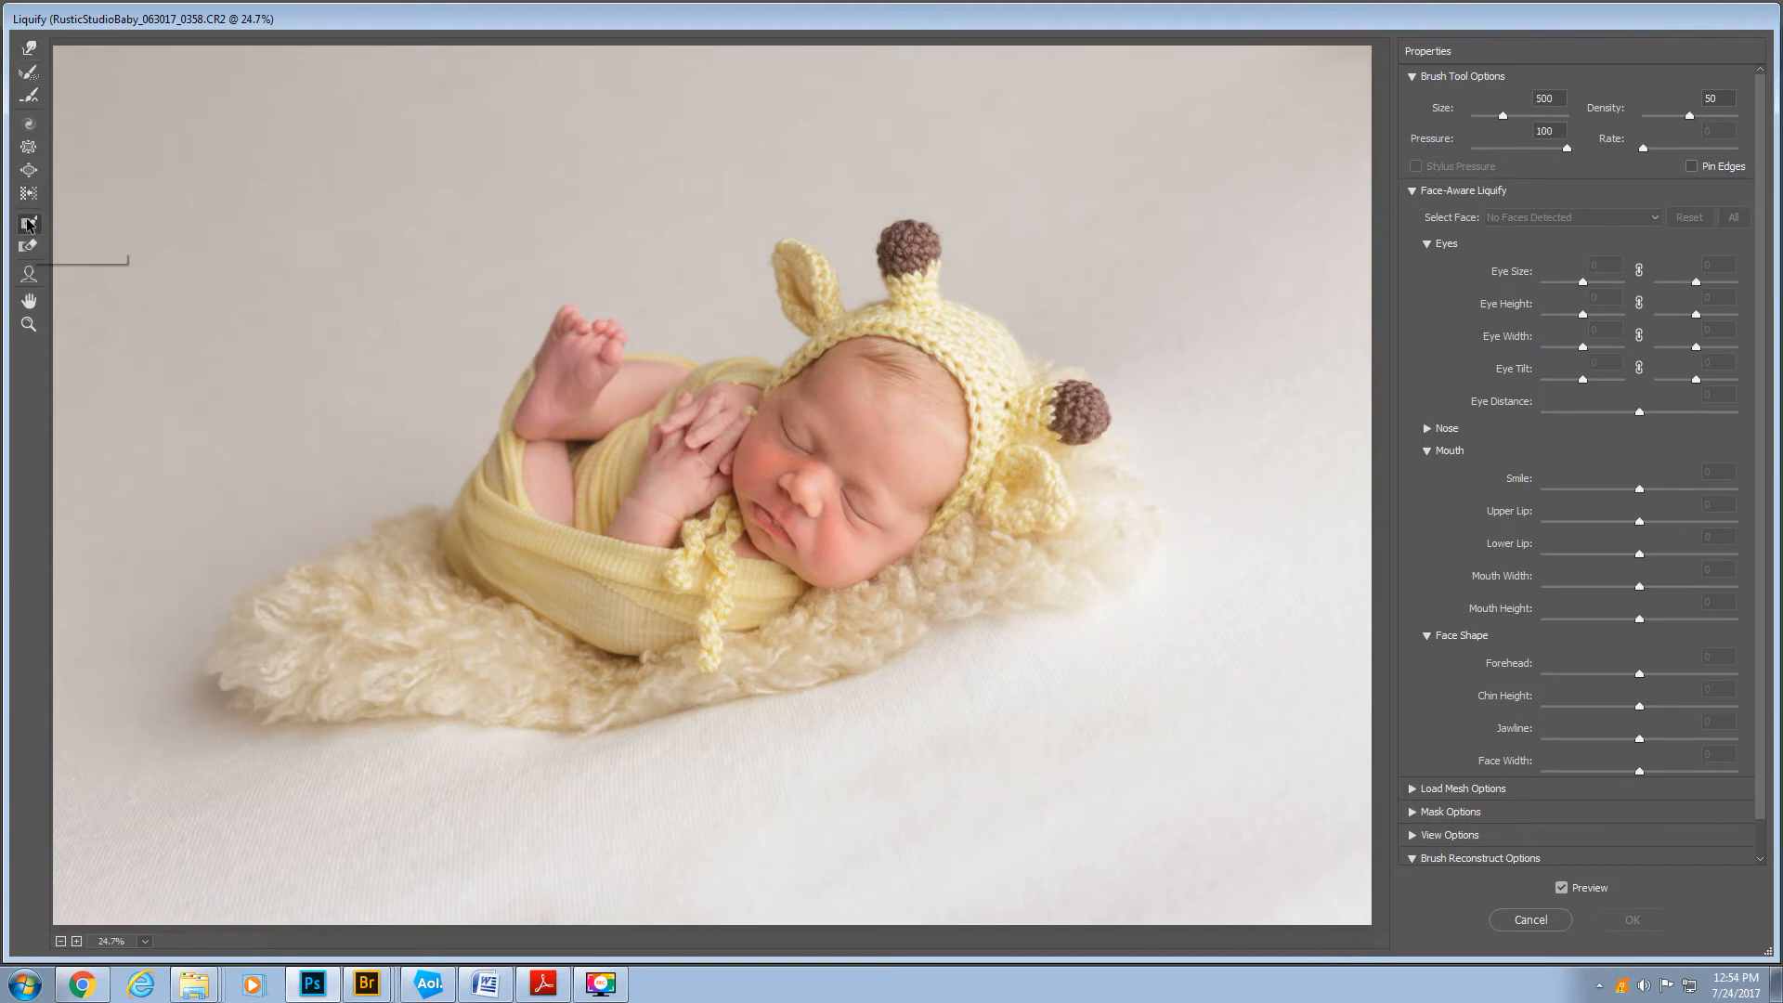
pyautogui.moveTo(442, 469)
pyautogui.mouseDown()
pyautogui.moveTo(489, 577)
pyautogui.moveTo(527, 607)
pyautogui.moveTo(640, 639)
pyautogui.moveTo(712, 623)
pyautogui.moveTo(509, 542)
pyautogui.moveTo(491, 406)
pyautogui.moveTo(461, 518)
pyautogui.mouseUp()
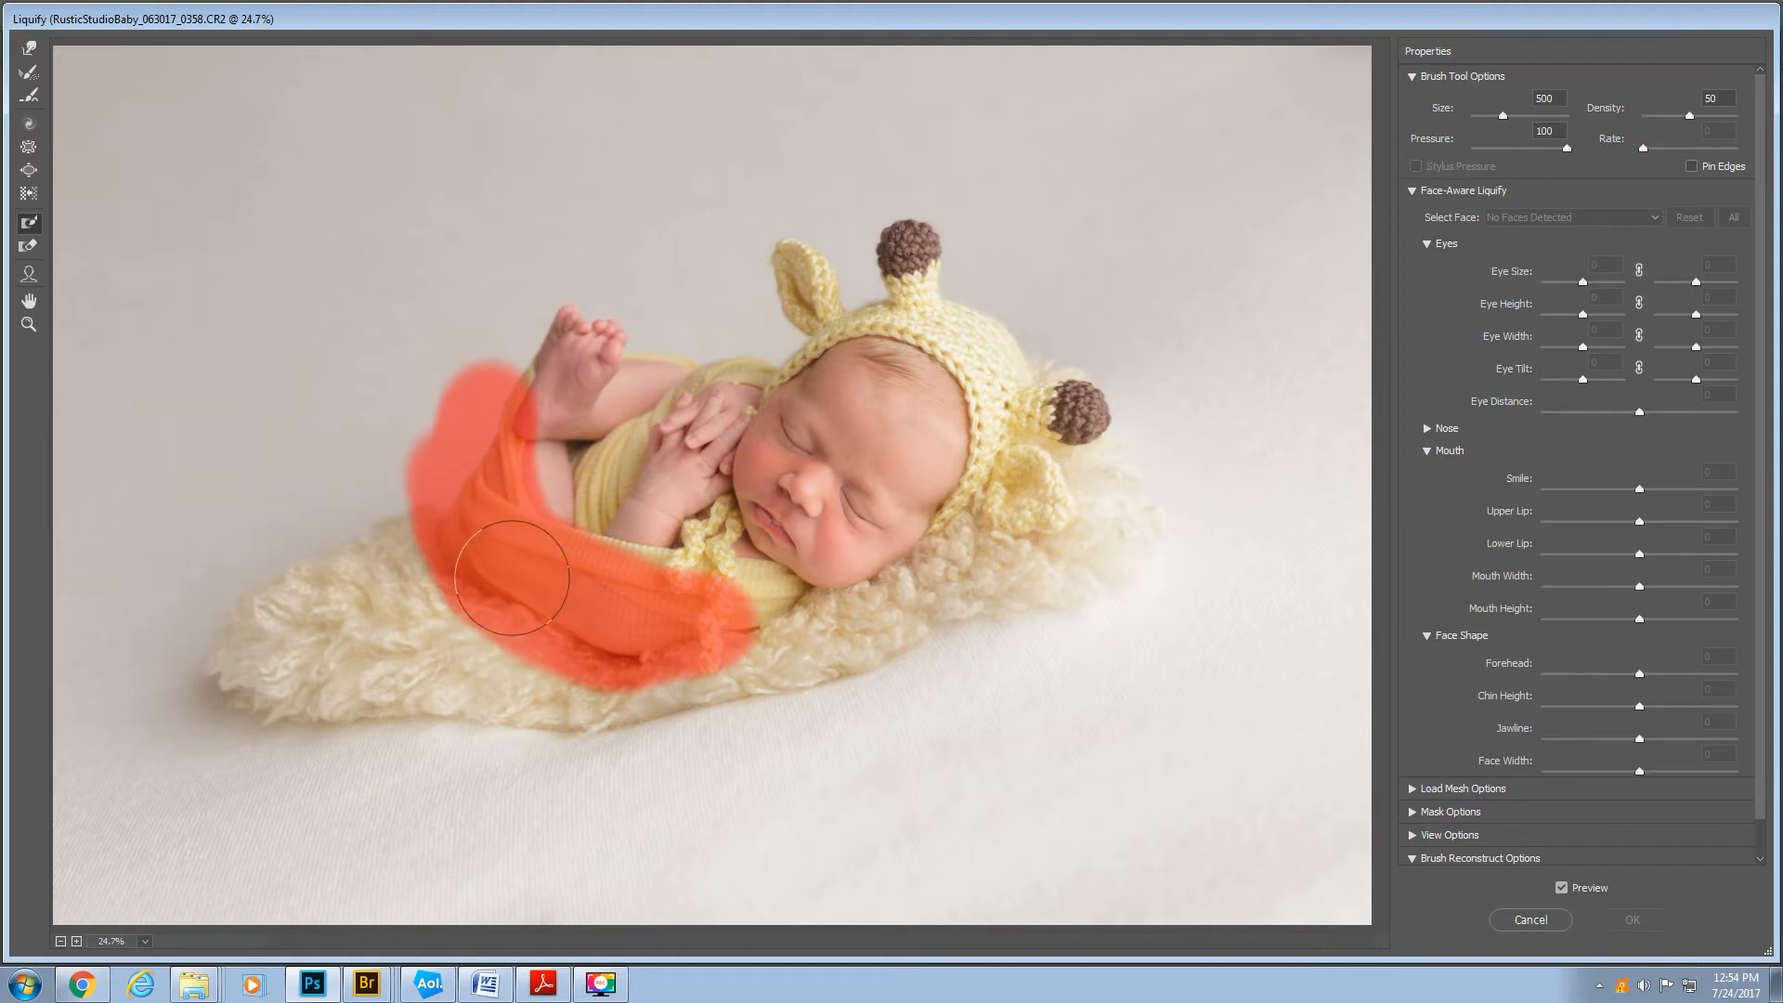
pyautogui.click(31, 52)
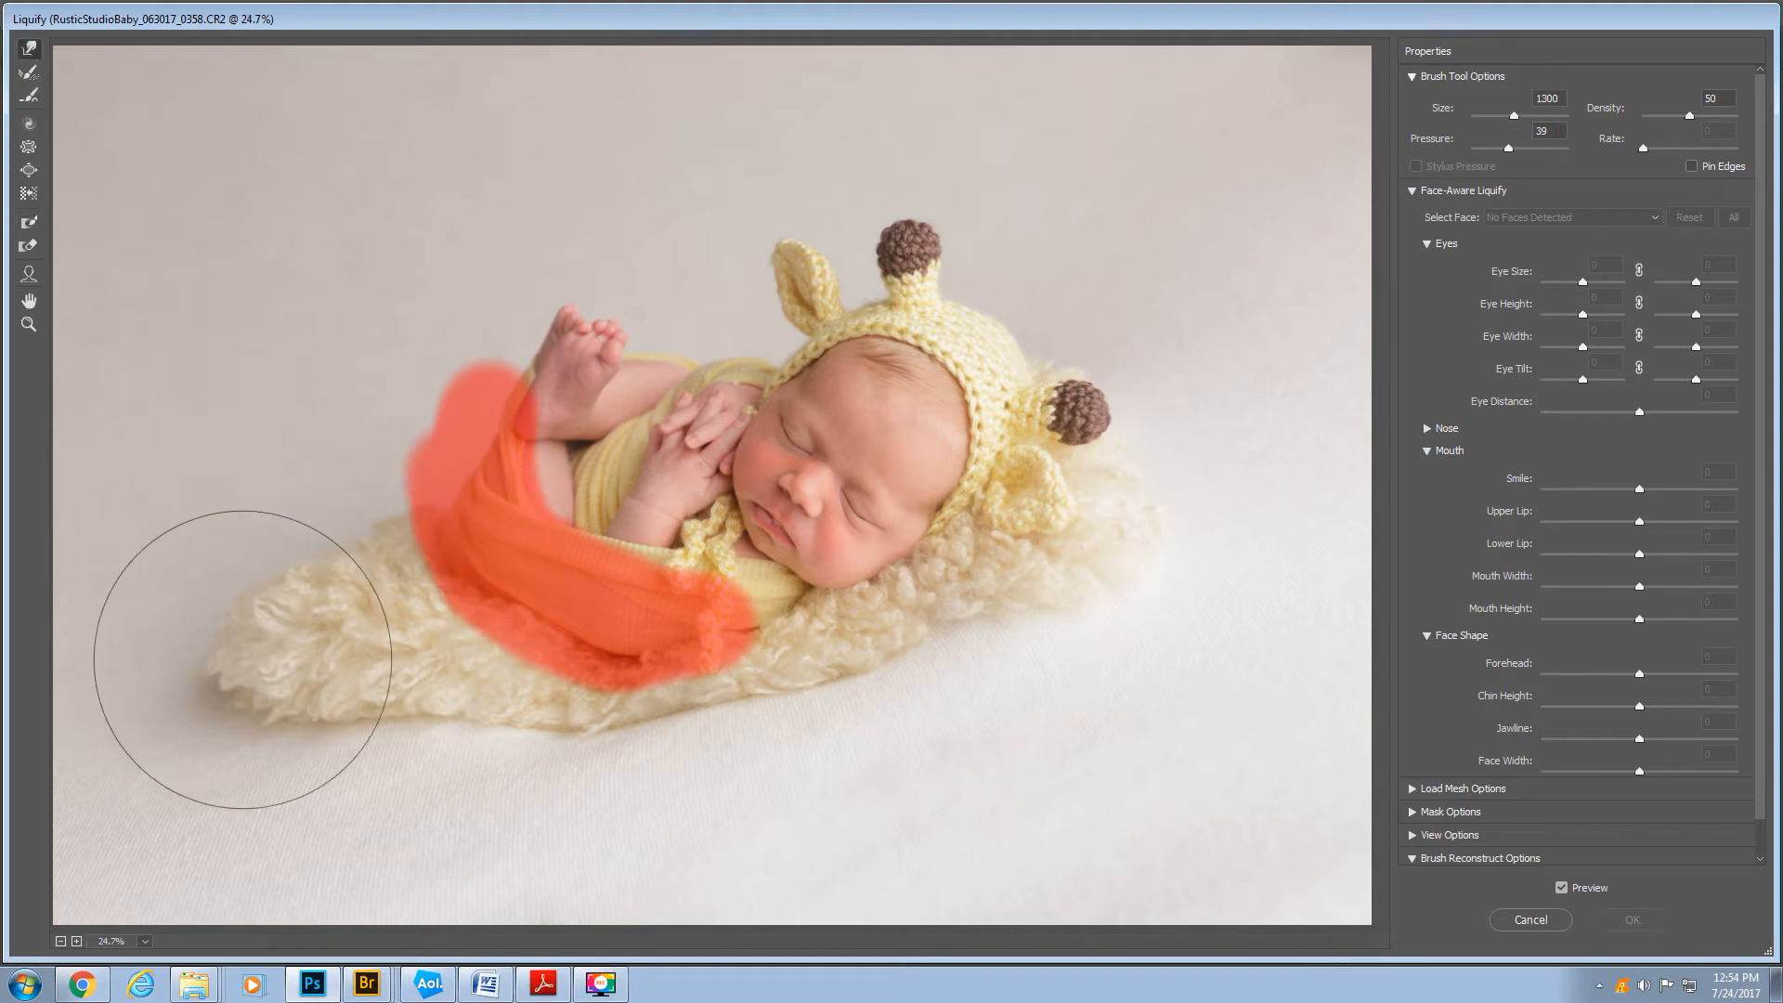
pyautogui.moveTo(268, 685); pyautogui.dragTo(316, 677)
pyautogui.moveTo(253, 625); pyautogui.dragTo(295, 614)
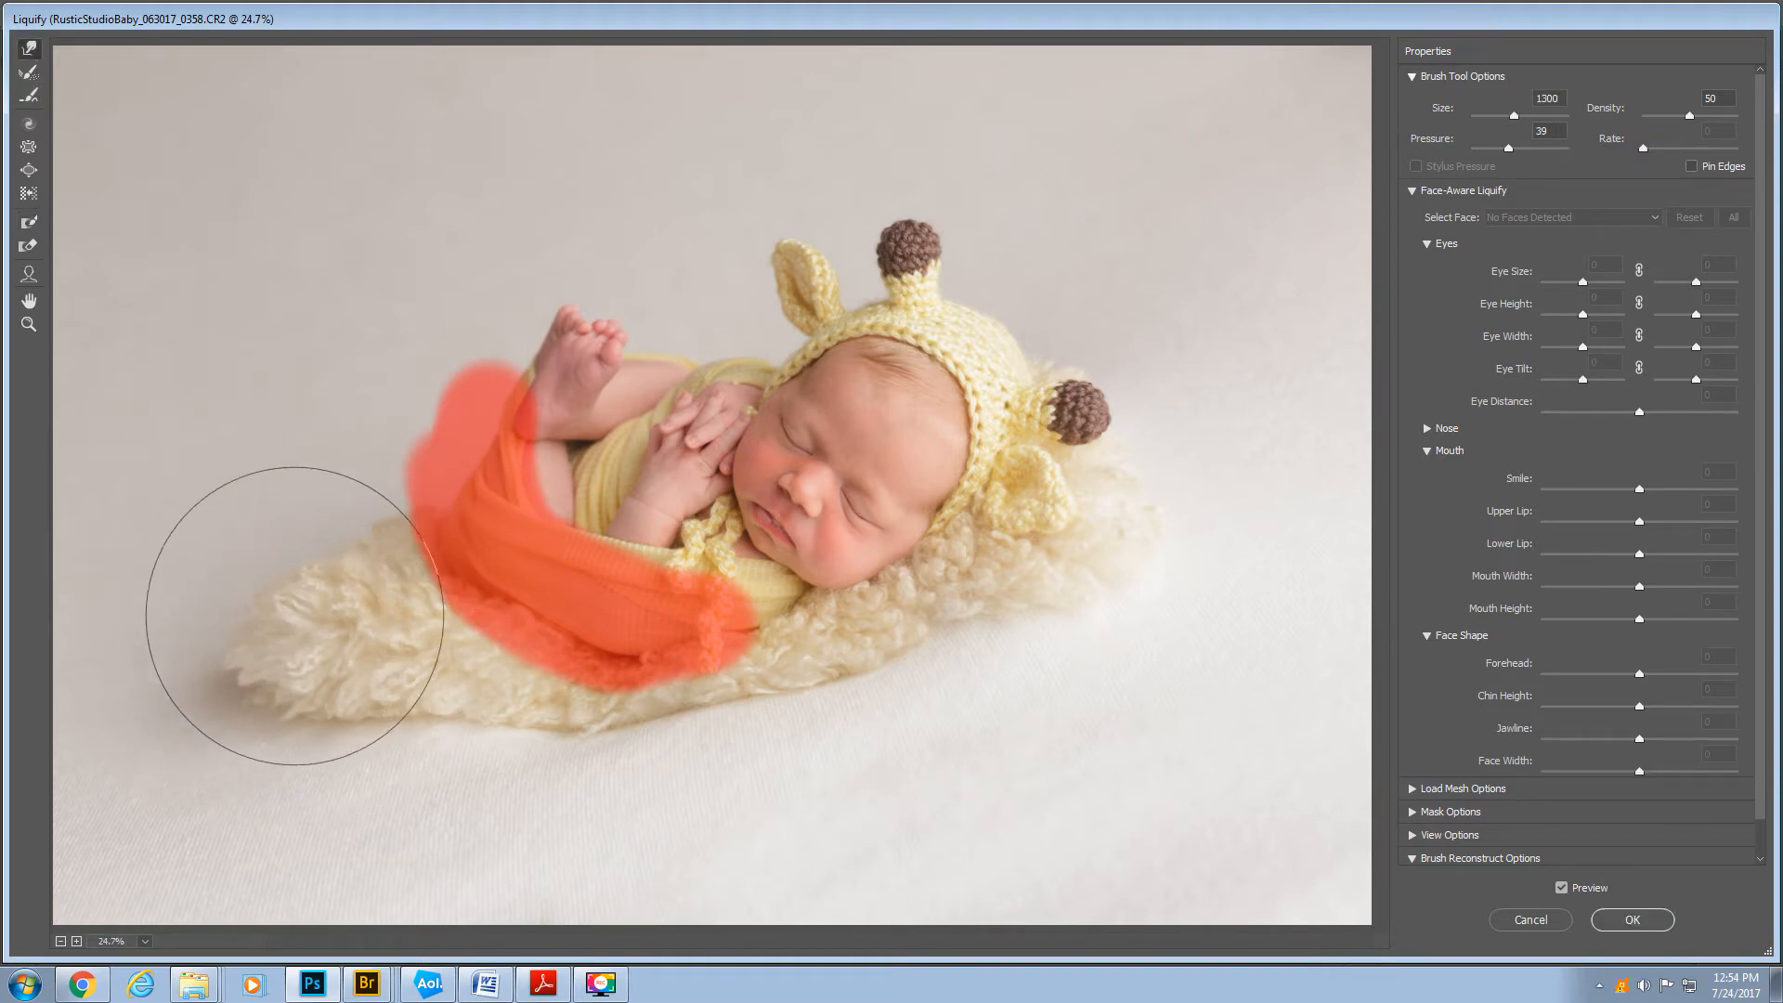
pyautogui.moveTo(218, 667)
pyautogui.mouseDown()
pyautogui.moveTo(253, 659)
pyautogui.moveTo(260, 684)
pyautogui.moveTo(281, 667)
pyautogui.moveTo(272, 619)
pyautogui.mouseUp()
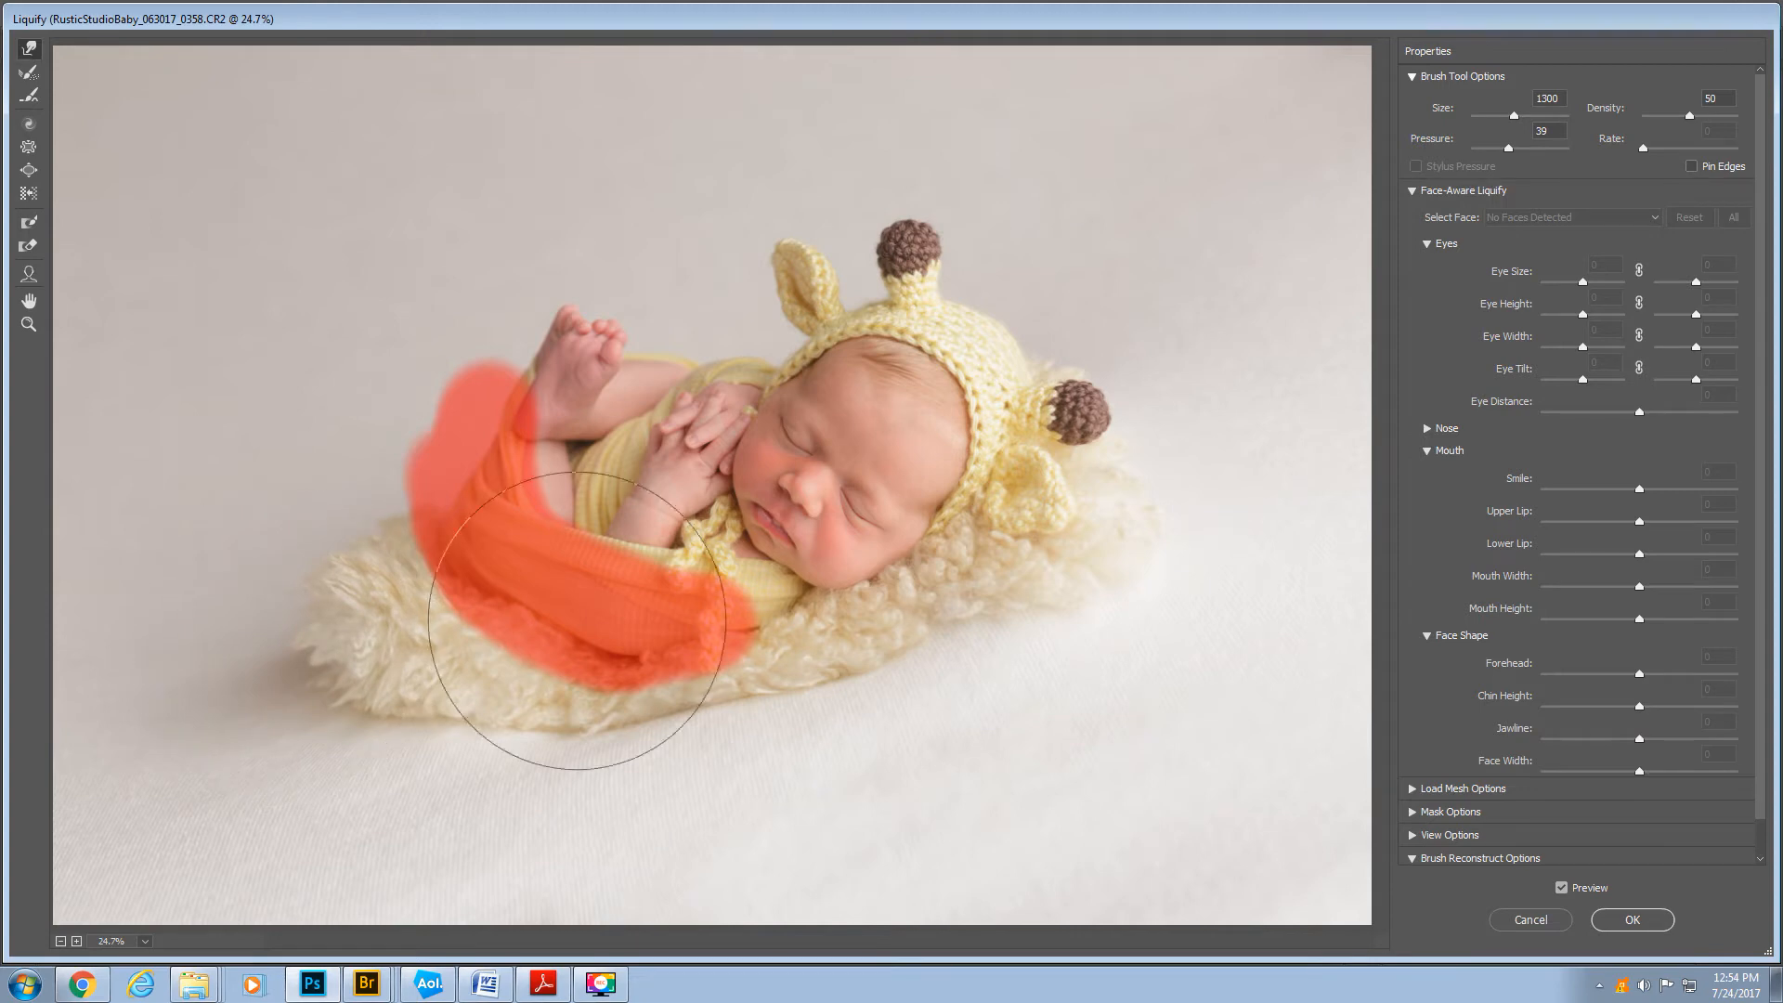
# - Reduce the Forward Warp brush size to 175 and thaw the whole mask over the yellow wrap with a size 700 brush
pyautogui.press('[')
pyautogui.press('[')
pyautogui.press('[')
pyautogui.press('[')
pyautogui.press('[')
pyautogui.press('[')
pyautogui.press('[')
pyautogui.press('[')
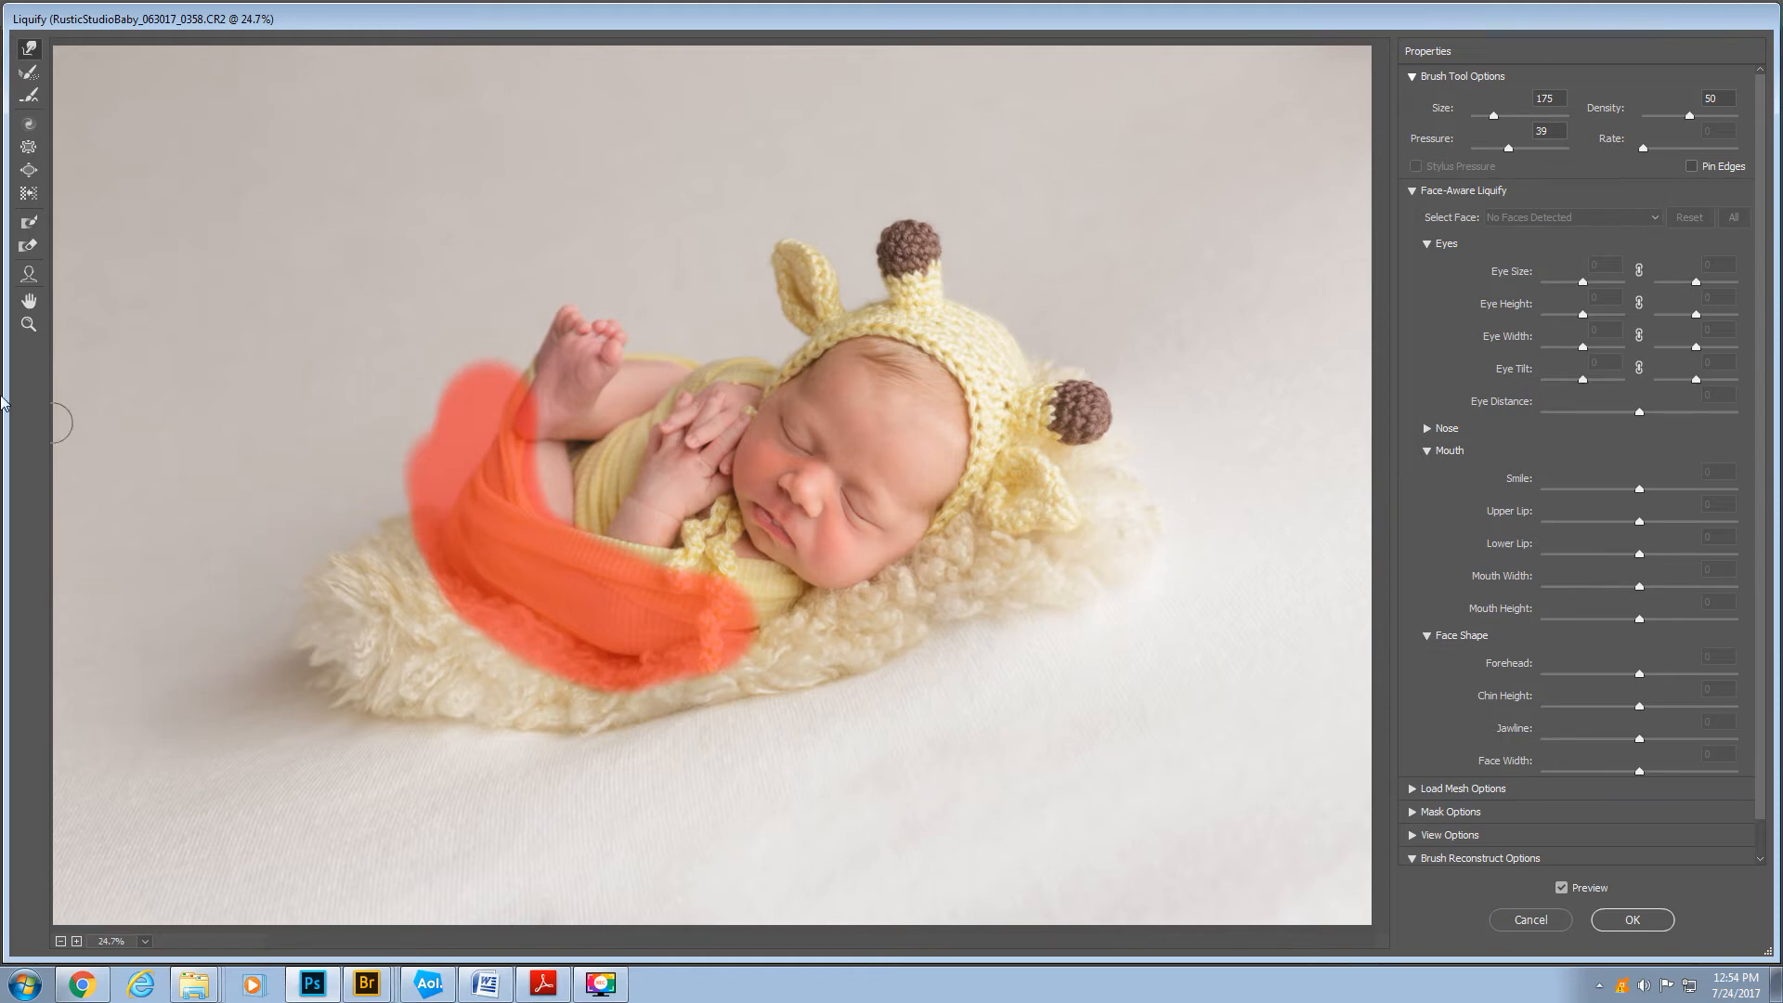
pyautogui.click(29, 245)
pyautogui.moveTo(402, 475)
pyautogui.mouseDown()
pyautogui.moveTo(477, 463)
pyautogui.moveTo(414, 609)
pyautogui.moveTo(482, 495)
pyautogui.moveTo(523, 573)
pyautogui.moveTo(681, 601)
pyautogui.moveTo(729, 650)
pyautogui.moveTo(478, 669)
pyautogui.mouseUp()
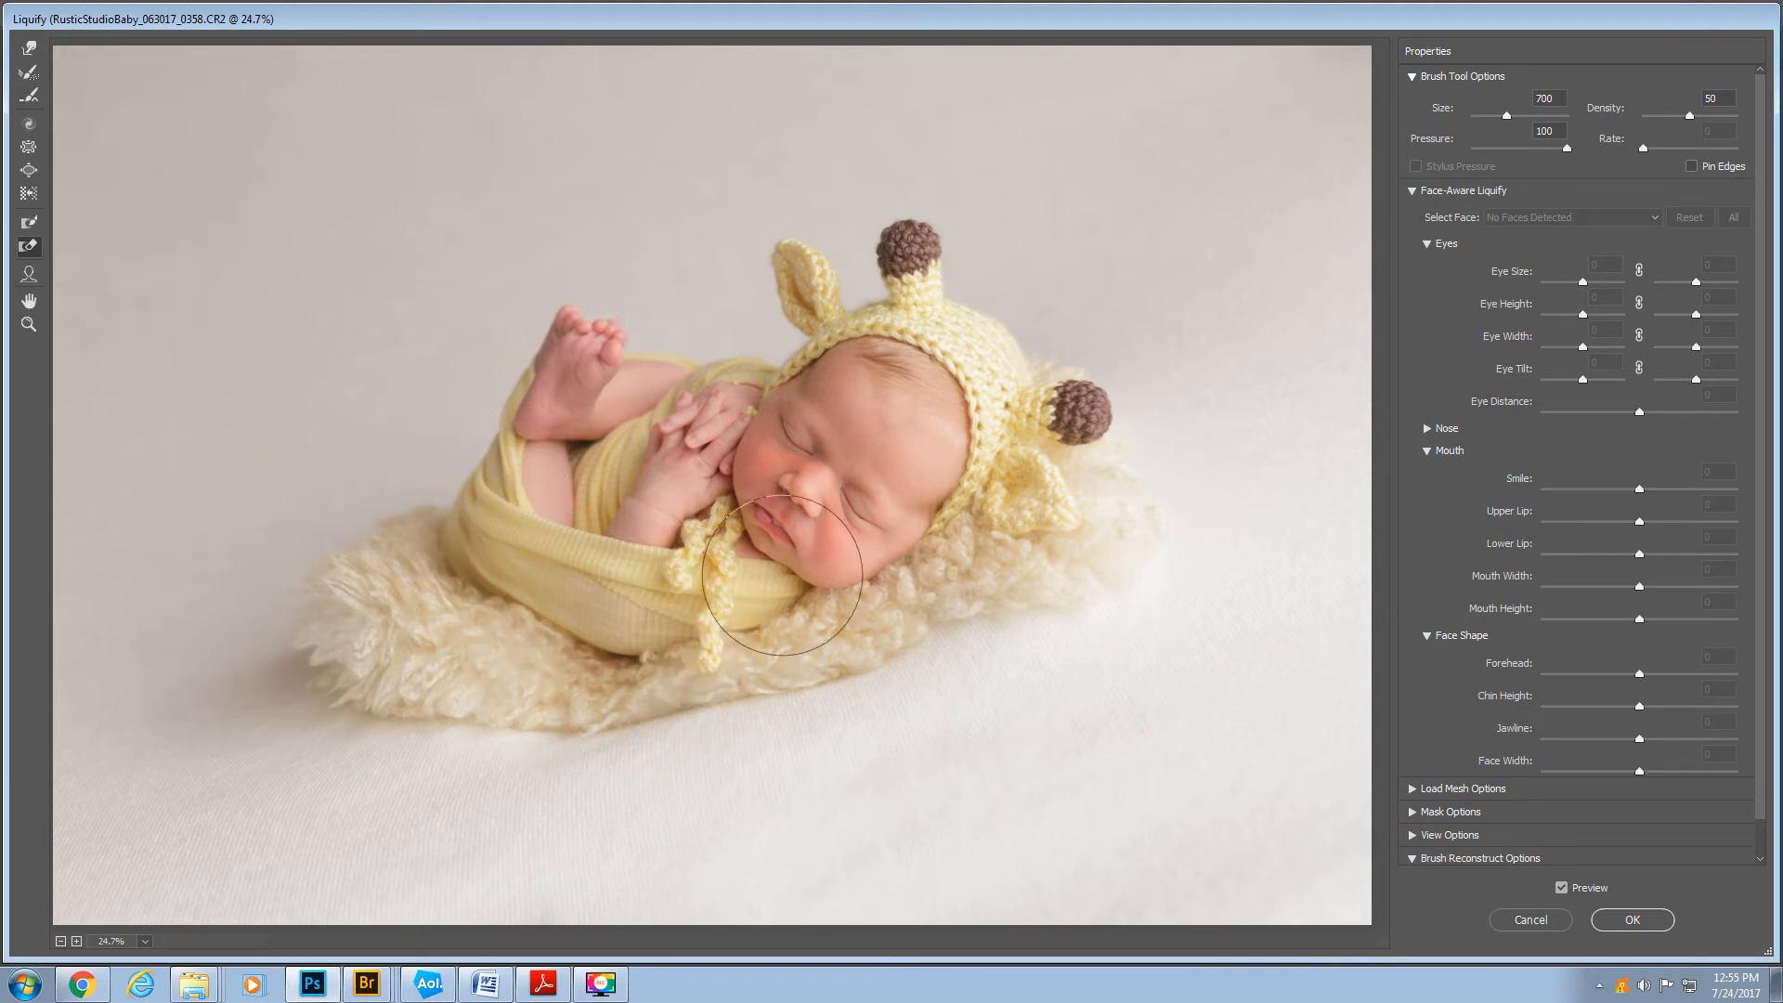
# - Enlarge the Forward Warp brush to 800 and push the yellow wrap's left edge inward toward the baby
pyautogui.click(29, 47)
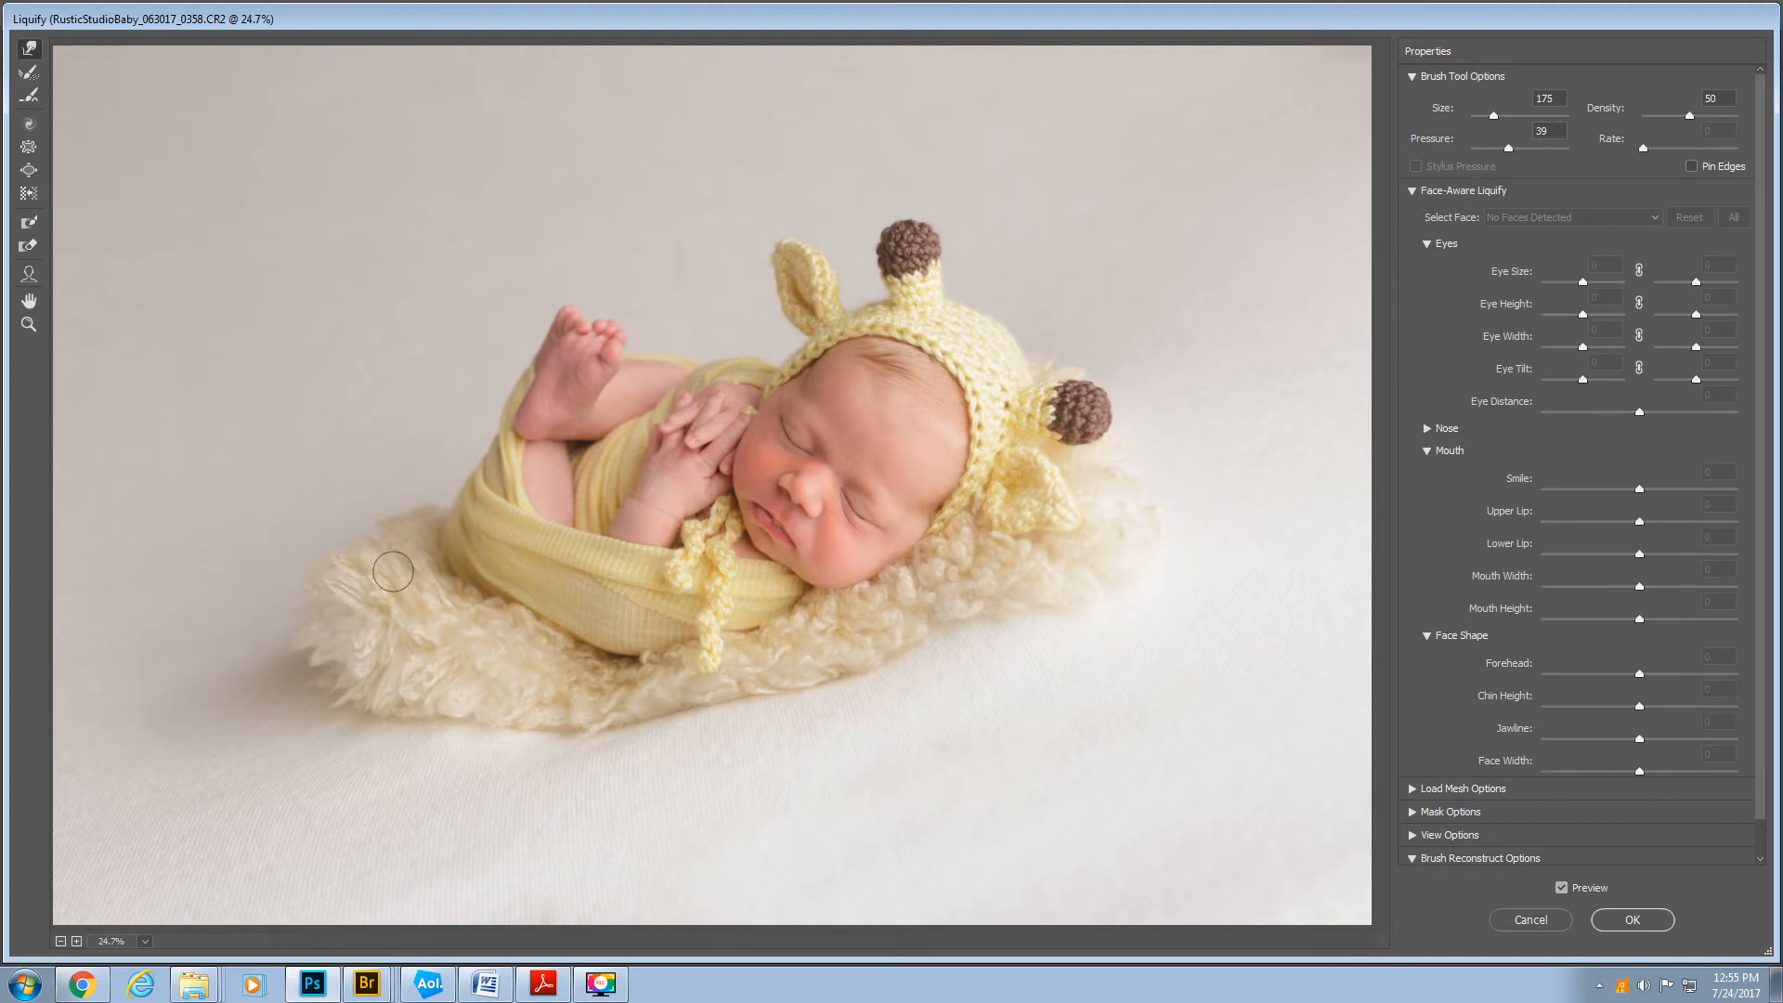
pyautogui.press(']')
pyautogui.press(']')
pyautogui.press(']')
pyautogui.press(']')
pyautogui.press(']')
pyautogui.press(']')
pyautogui.press(']')
pyautogui.press(']')
pyautogui.press(']')
pyautogui.press(']')
pyautogui.press(']')
pyautogui.press(']')
pyautogui.moveTo(417, 550)
pyautogui.mouseDown()
pyautogui.moveTo(446, 525)
pyautogui.moveTo(454, 592)
pyautogui.moveTo(482, 613)
pyautogui.moveTo(493, 599)
pyautogui.moveTo(591, 700)
pyautogui.mouseUp()
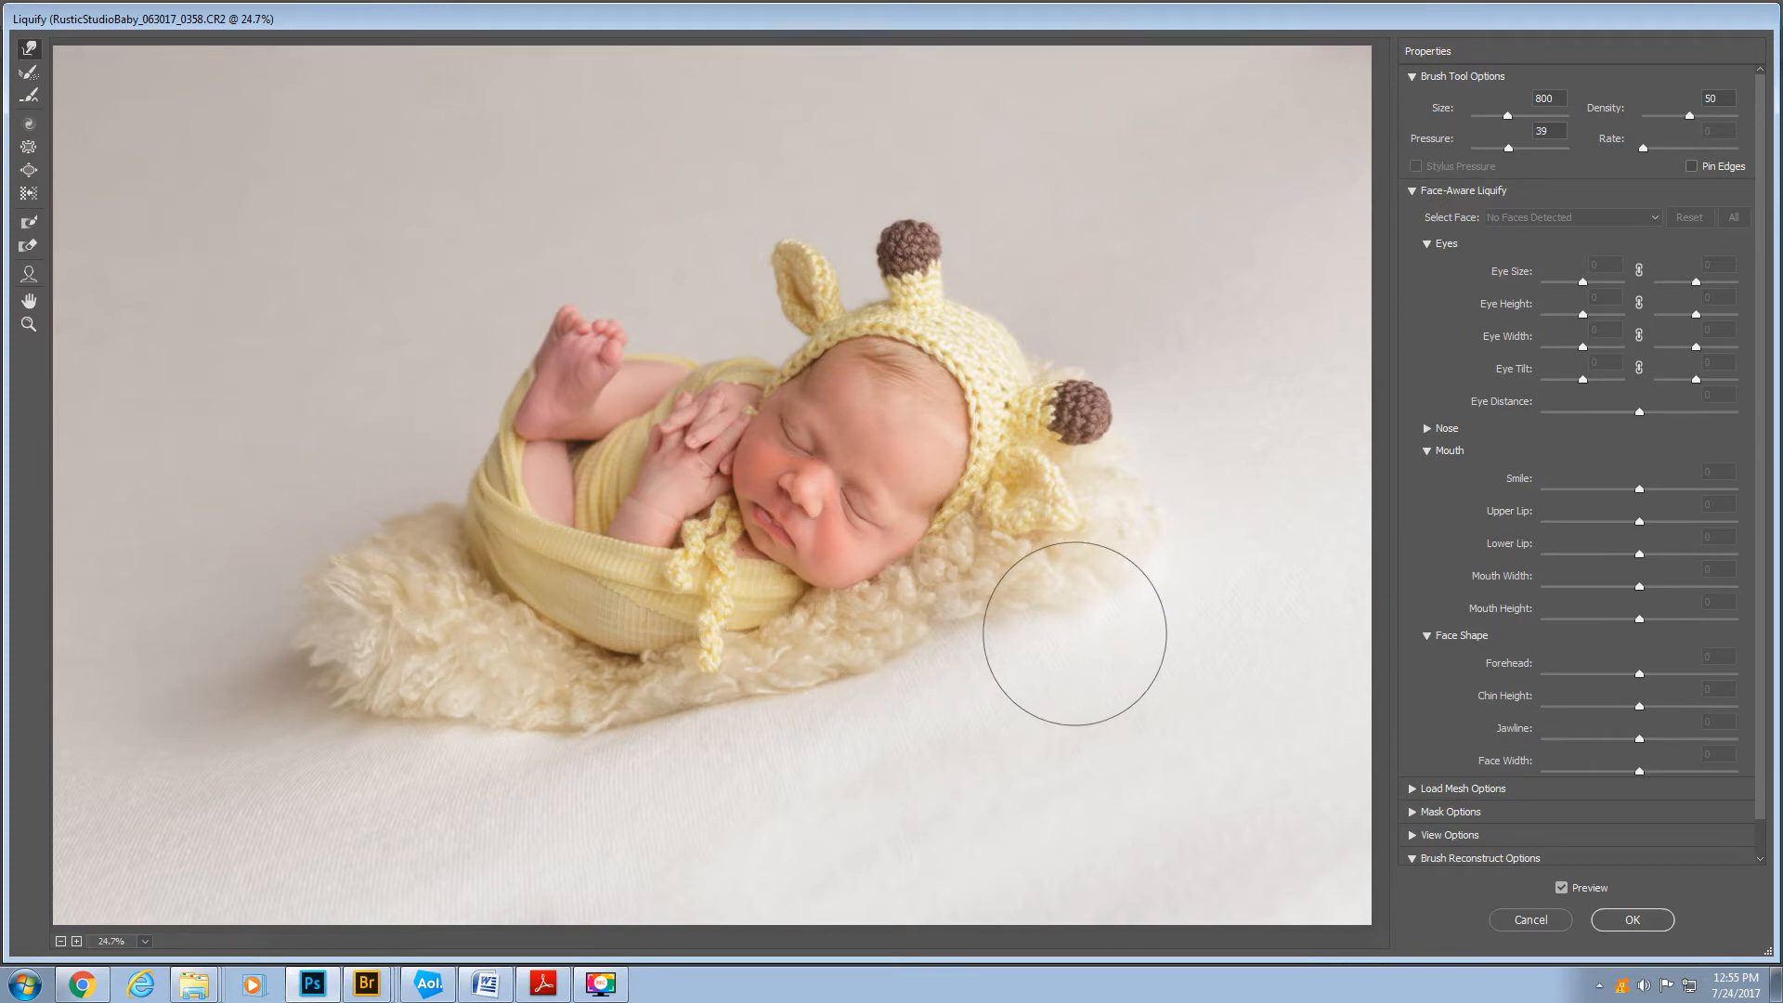
# - Reduce the Forward Warp brush size to 200 and apply the Liquify changes to the photo
pyautogui.press('[')
pyautogui.press('[')
pyautogui.press('[')
pyautogui.press('[')
pyautogui.press('[')
pyautogui.press('[')
pyautogui.press('[')
pyautogui.press('[')
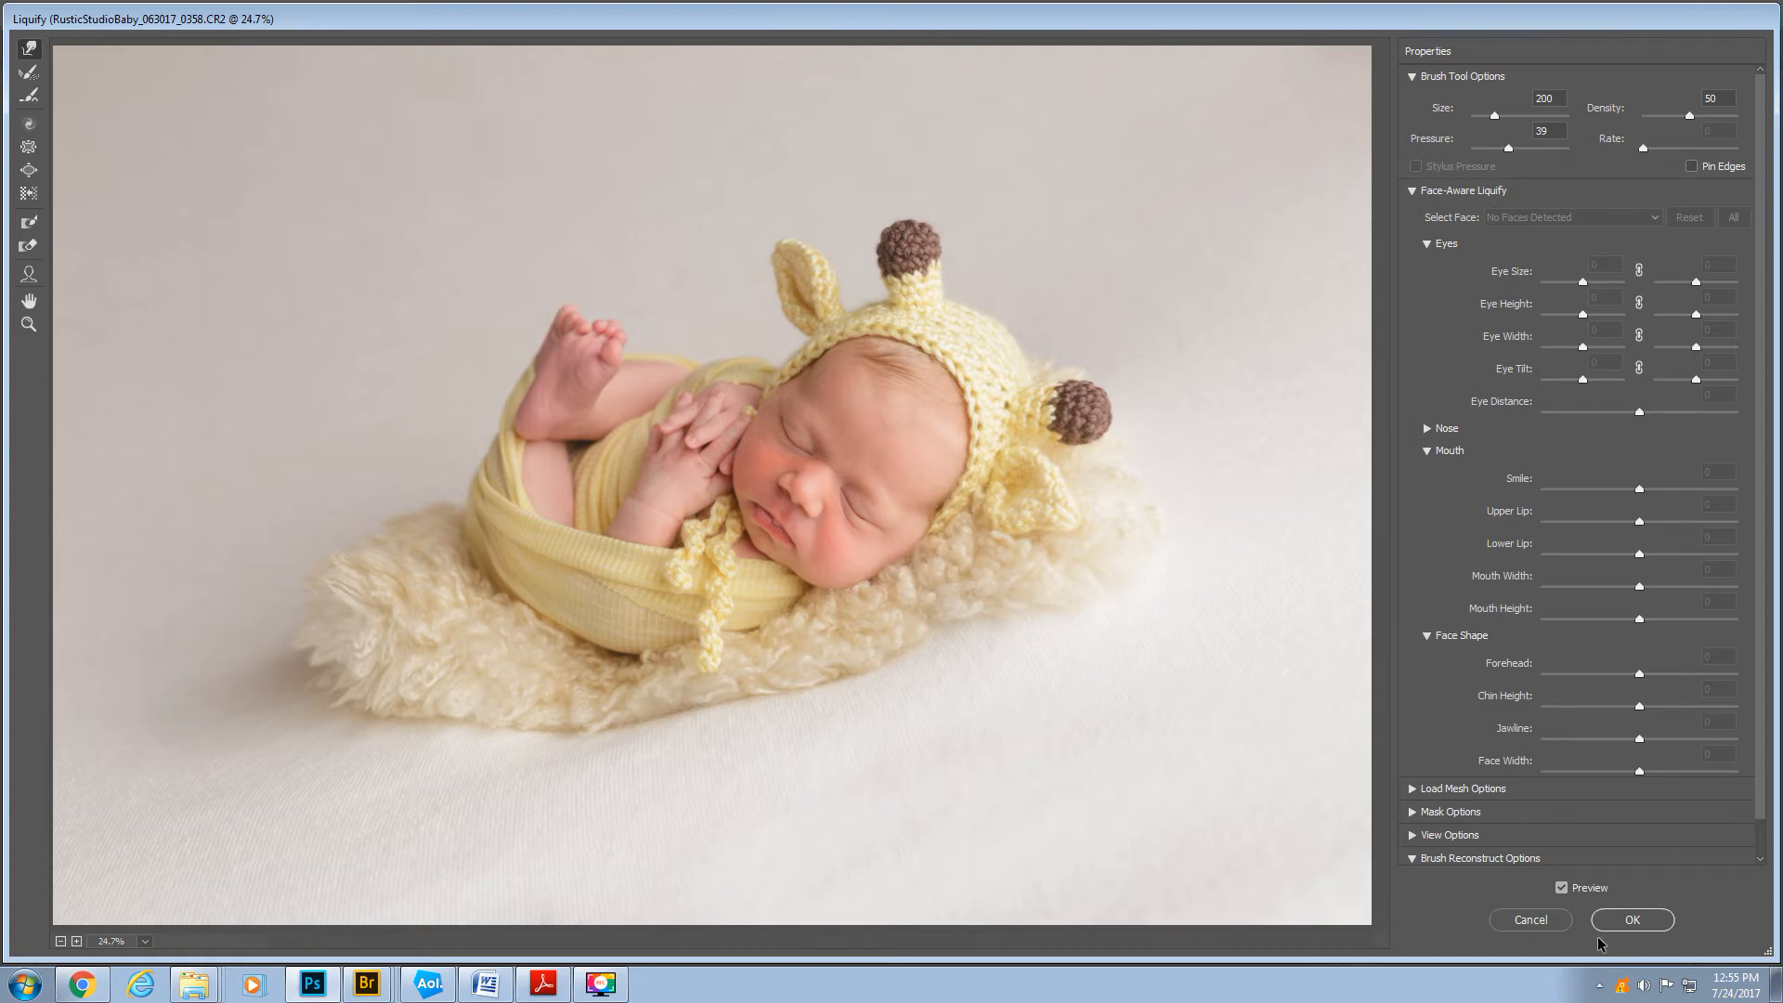
pyautogui.click(1623, 917)
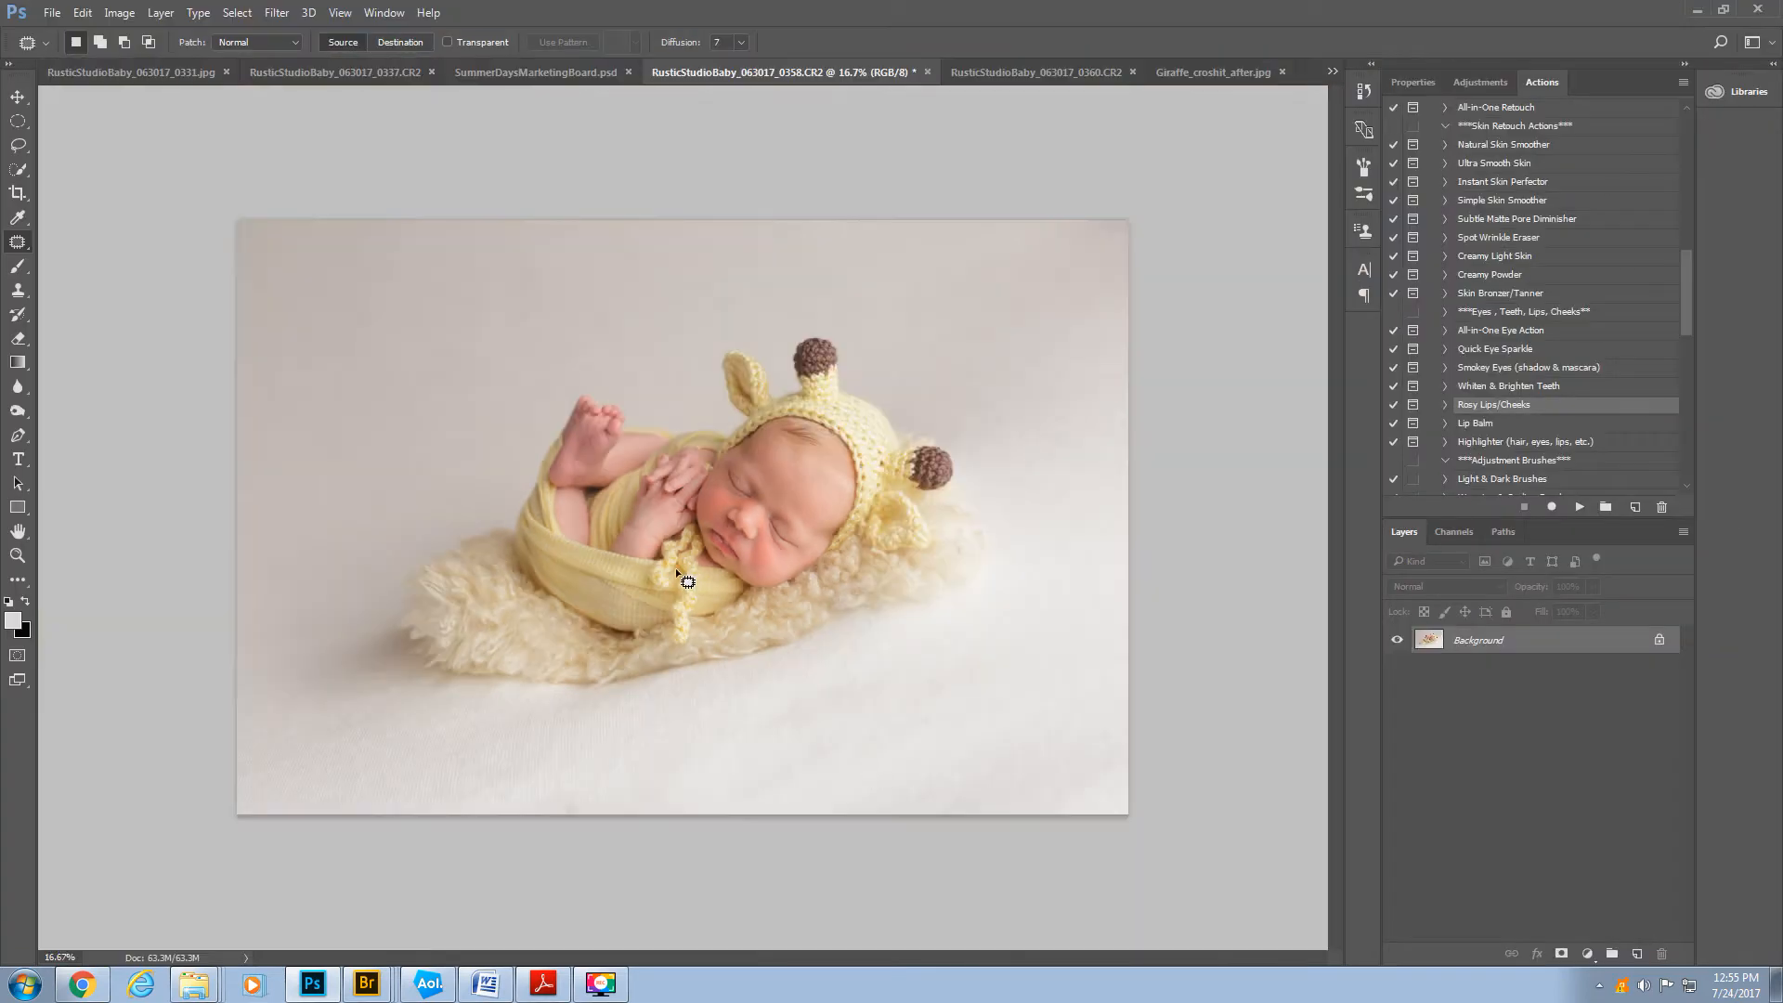
# - Collapse the Florabella Retouch & Makeover, No Excuse for Wrinkles and TBR_New Skin action sets
pyautogui.click(17, 554)
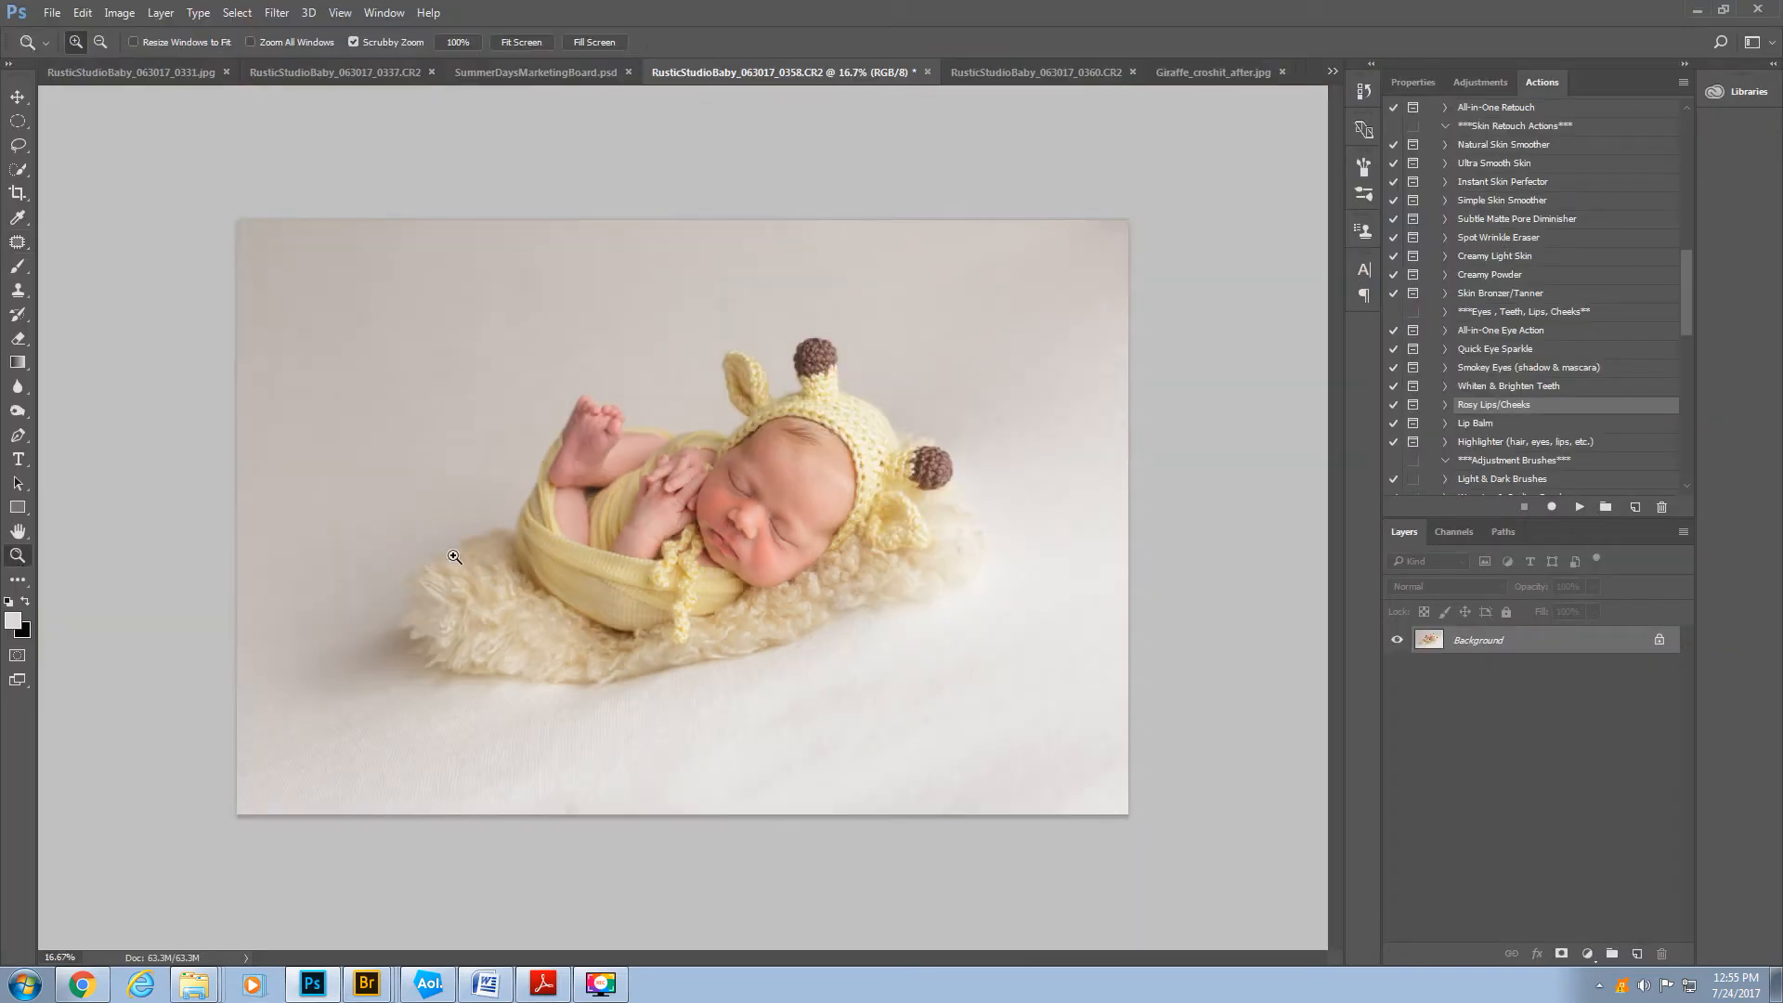
pyautogui.click(734, 497)
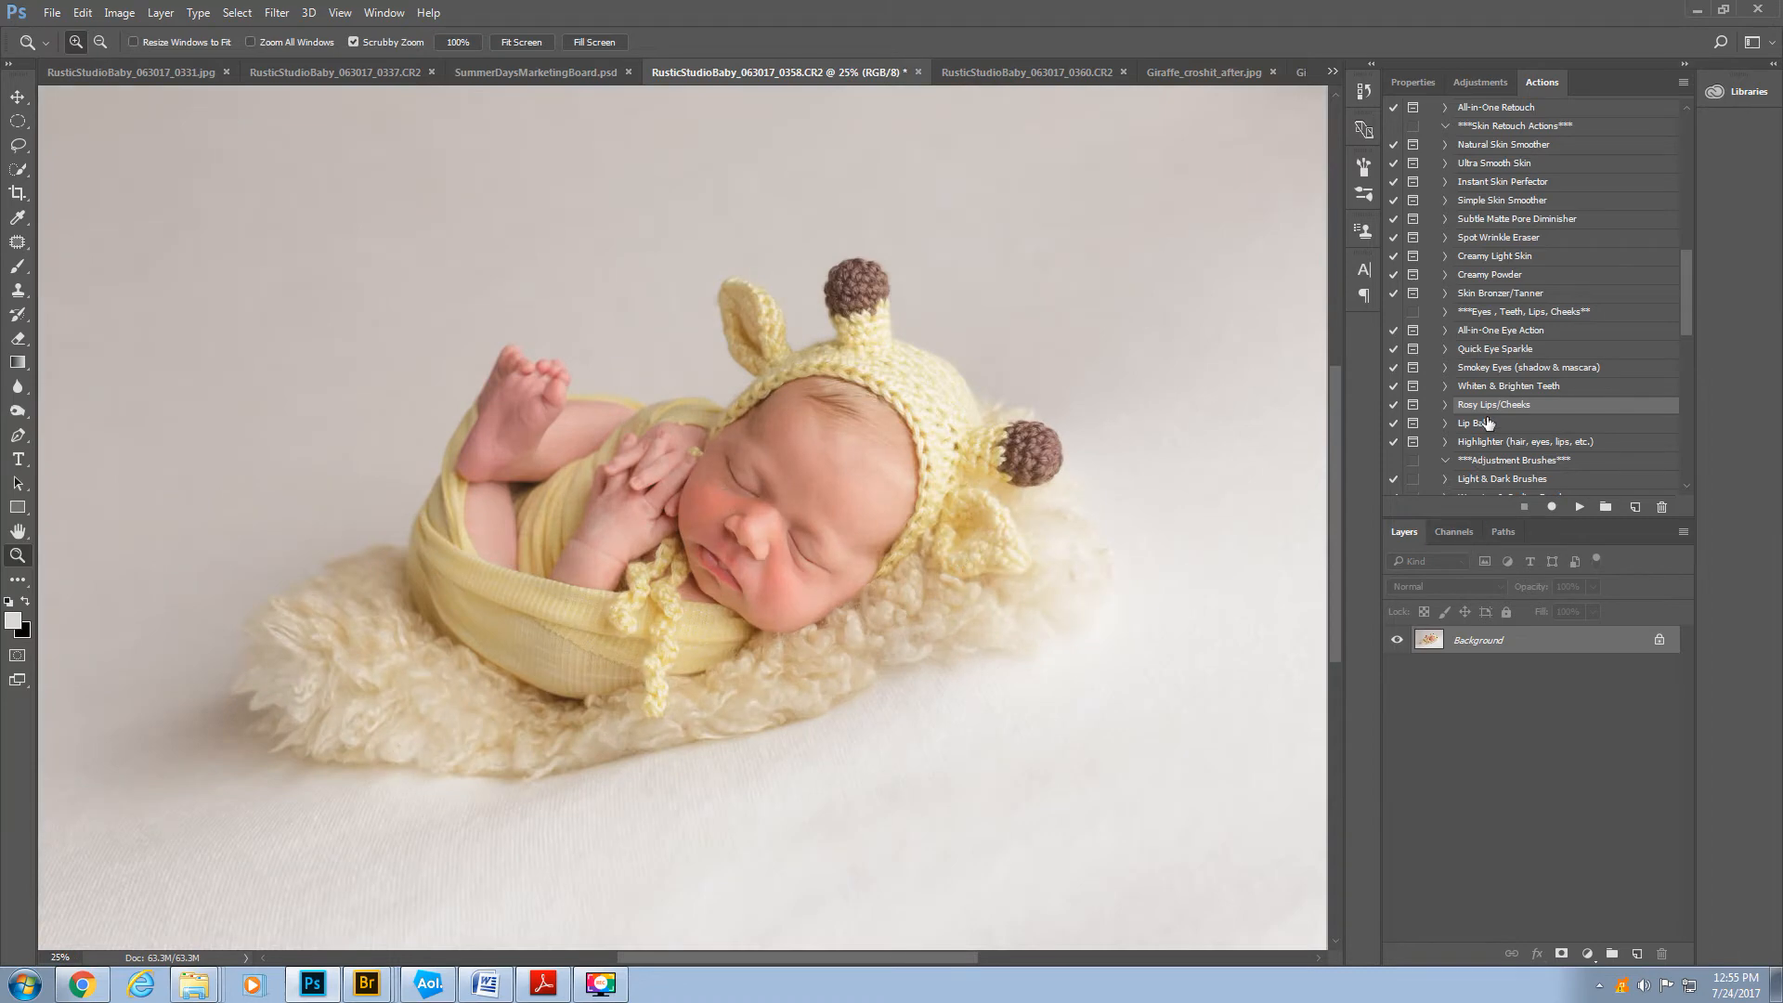
pyautogui.scroll(-10, 1488, 423)
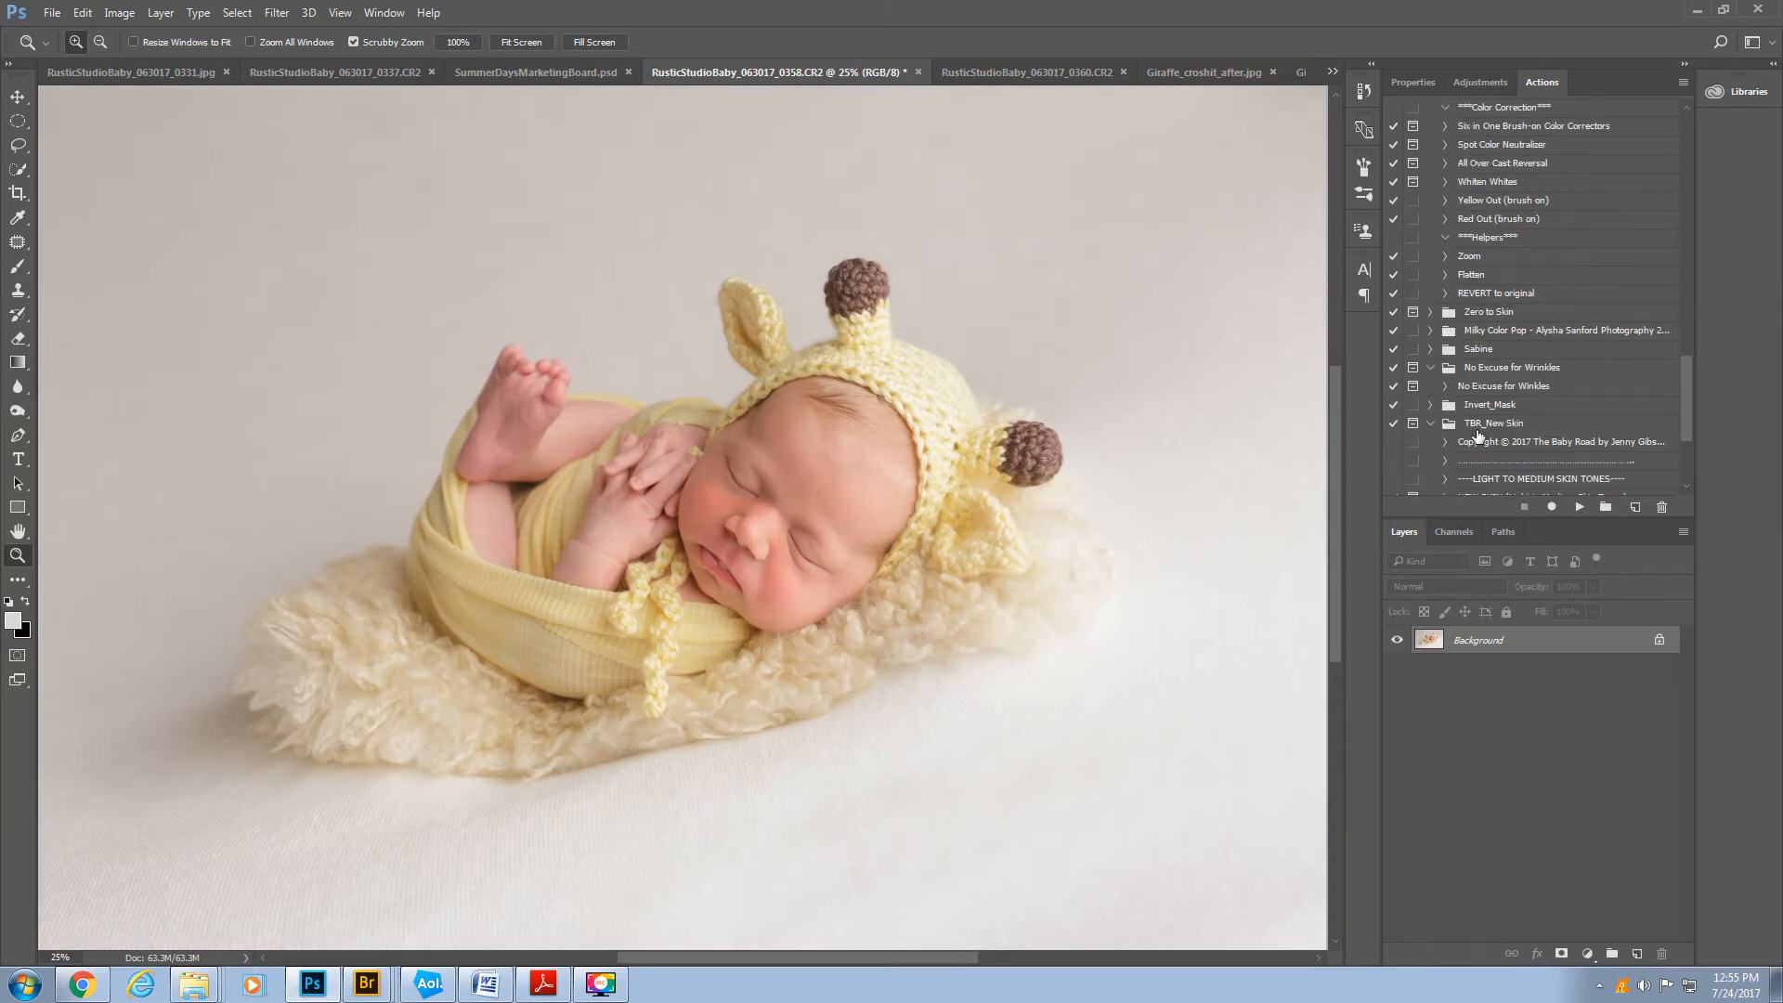
pyautogui.scroll(2, 1479, 436)
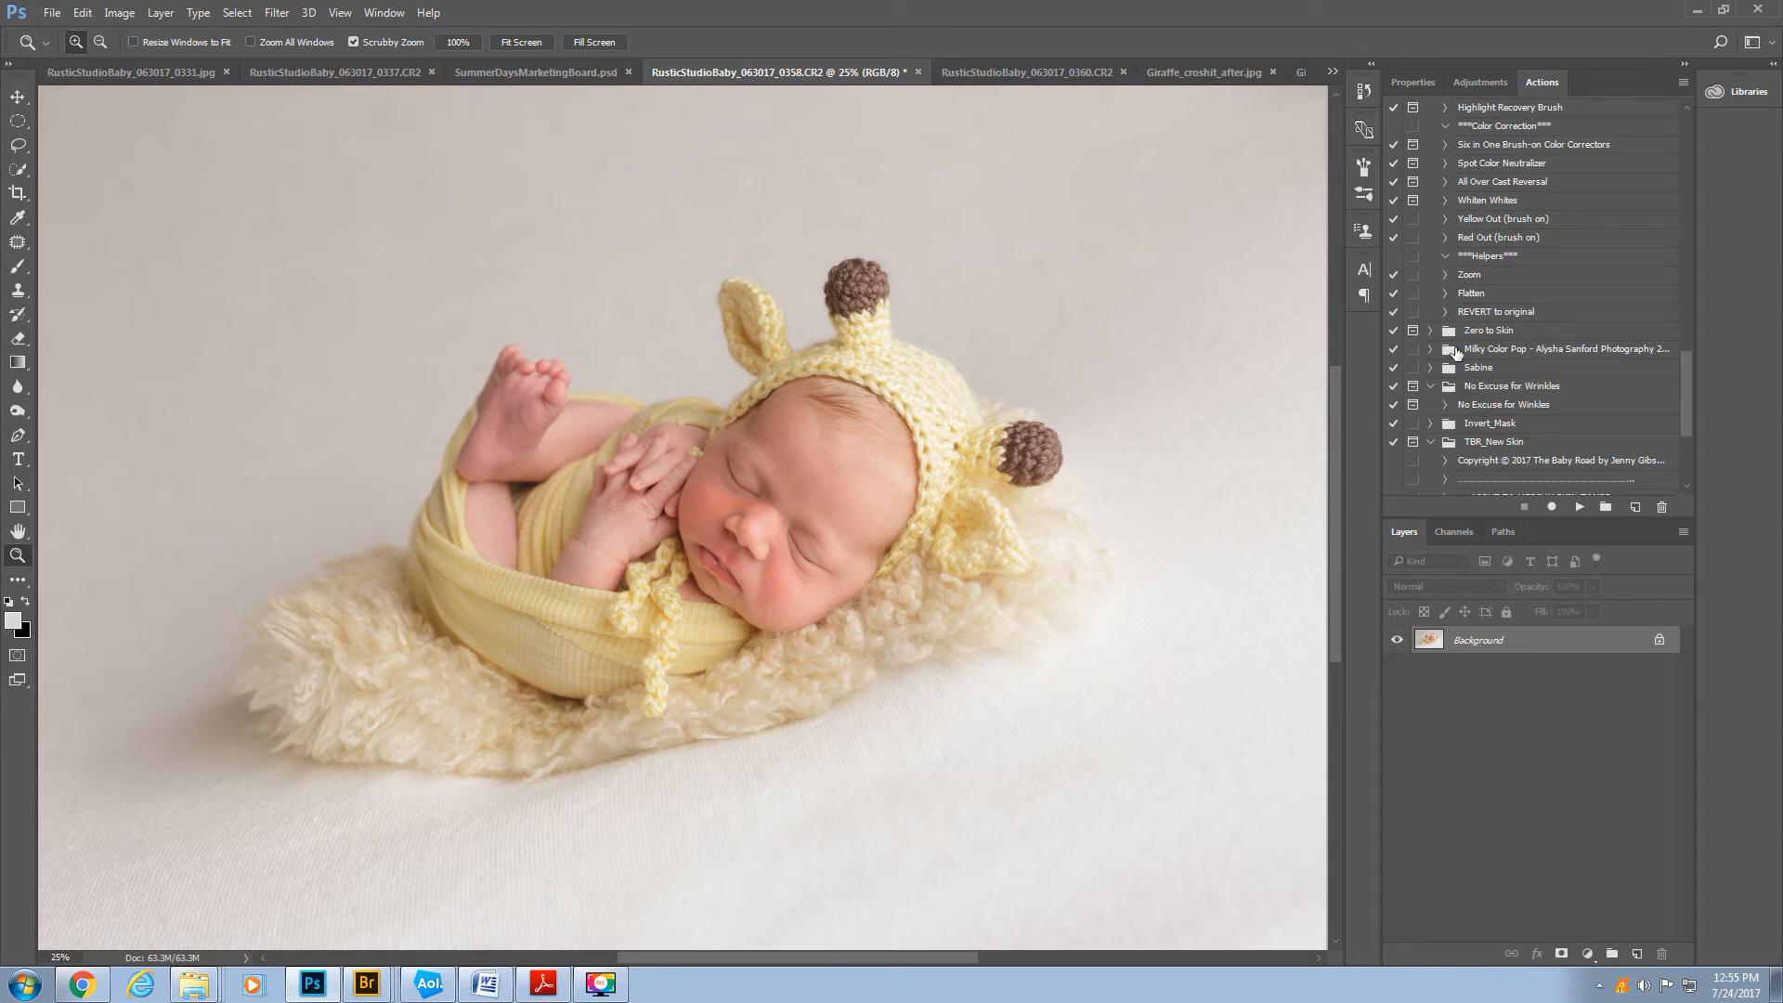
pyautogui.scroll(10, 1451, 360)
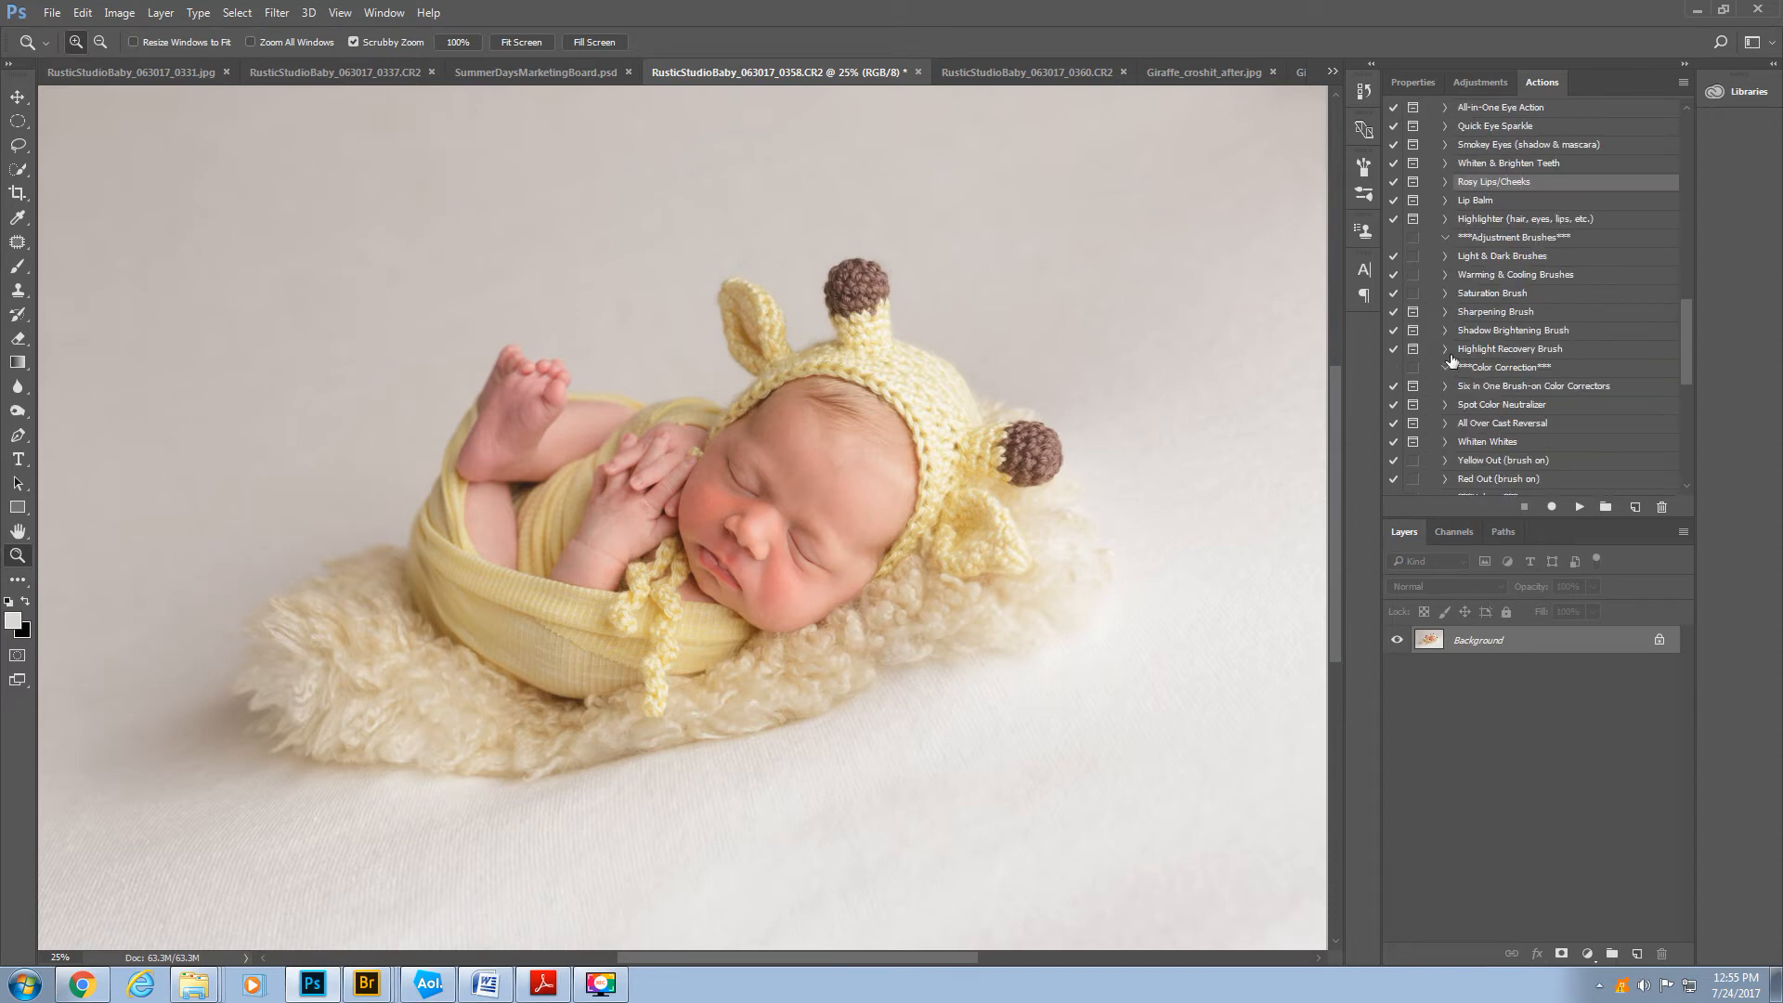
pyautogui.scroll(2, 1452, 361)
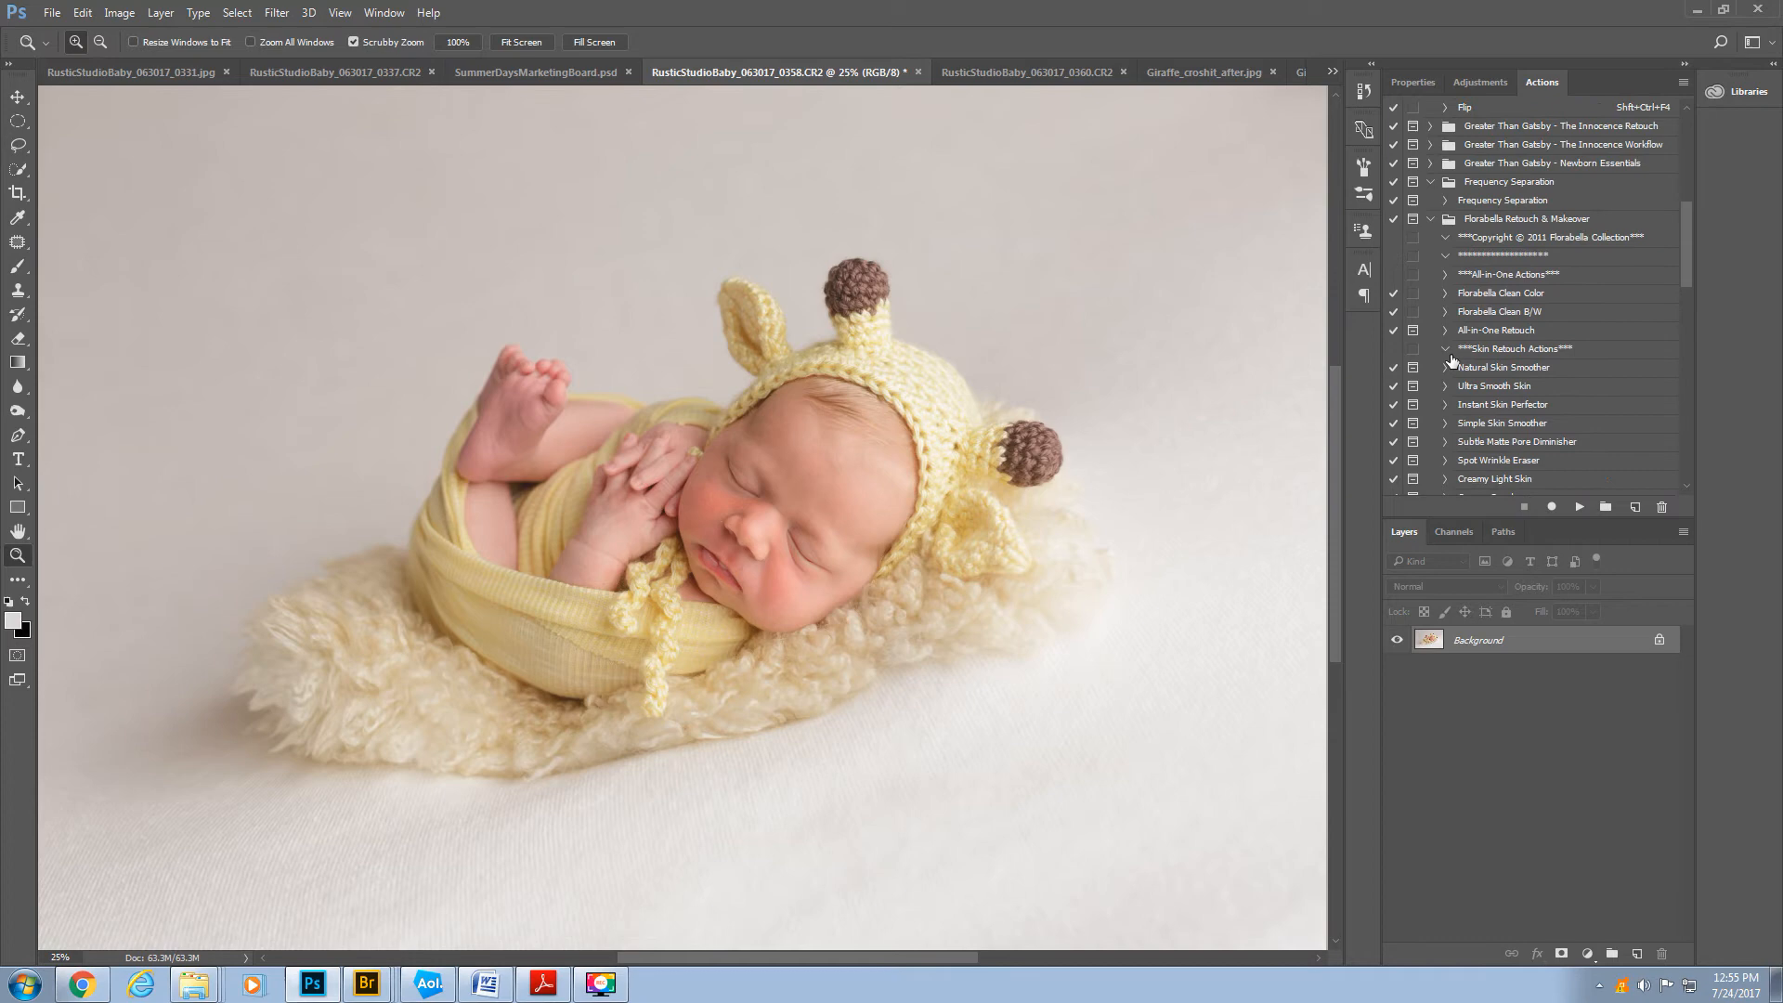
pyautogui.click(1431, 219)
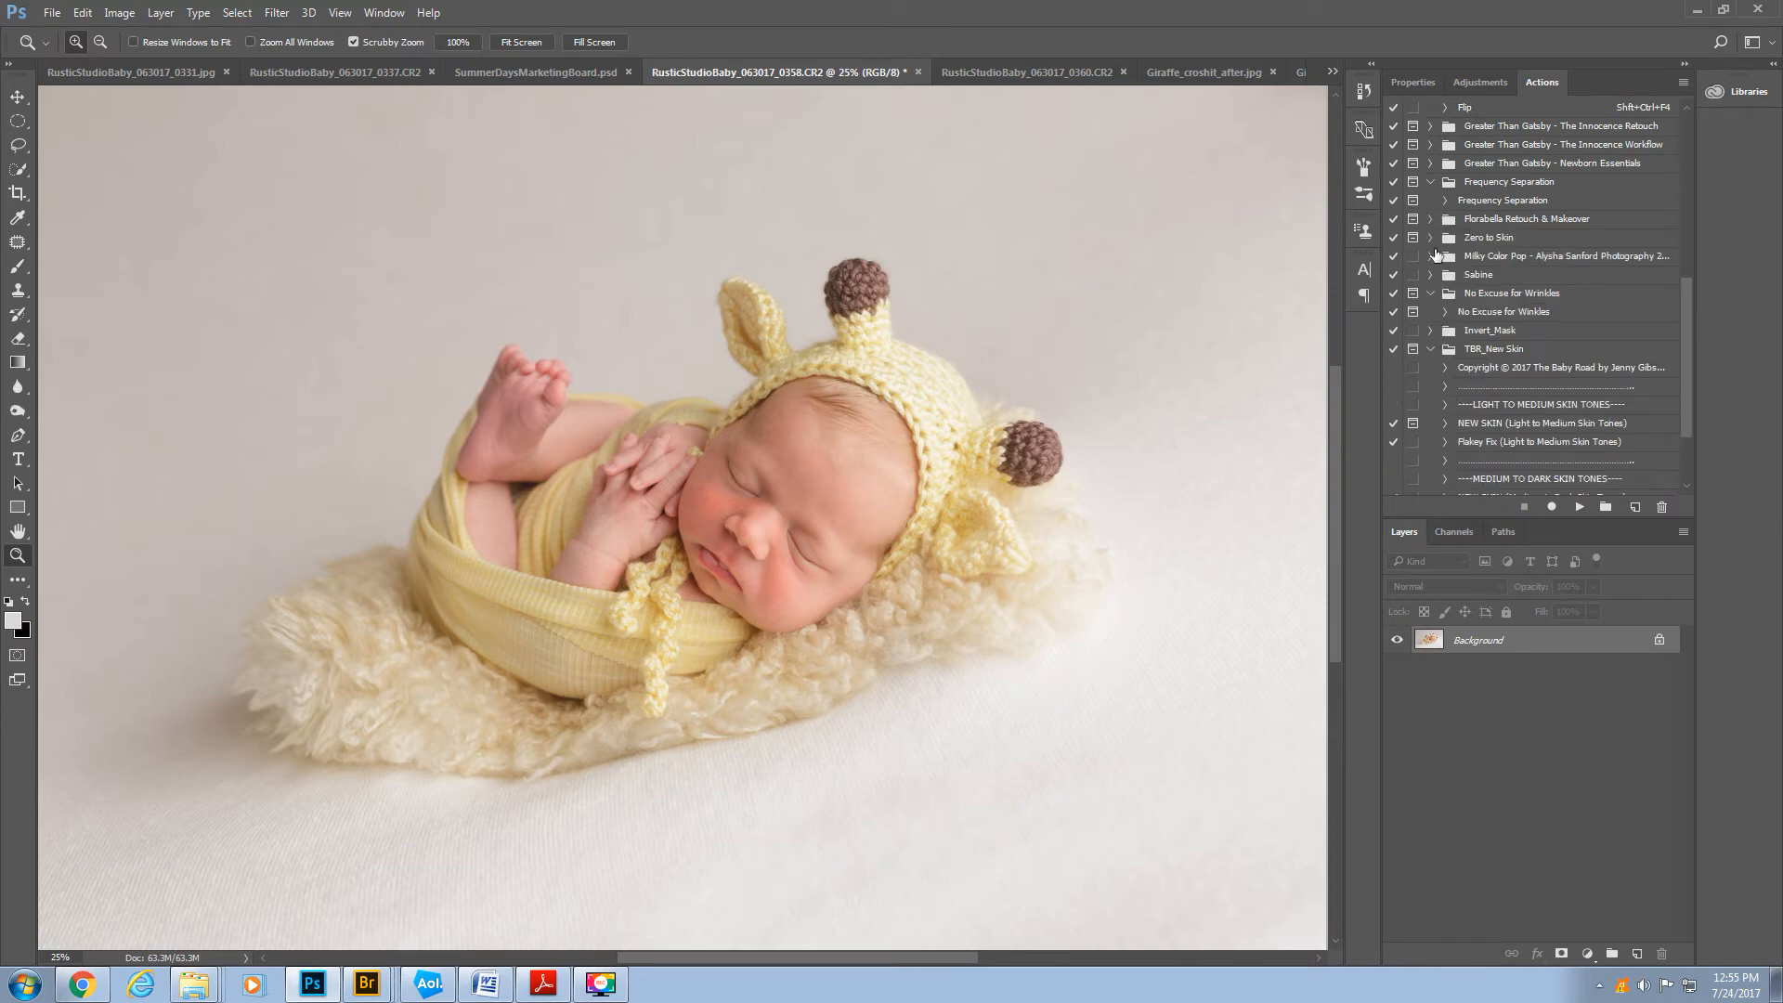
pyautogui.click(1431, 294)
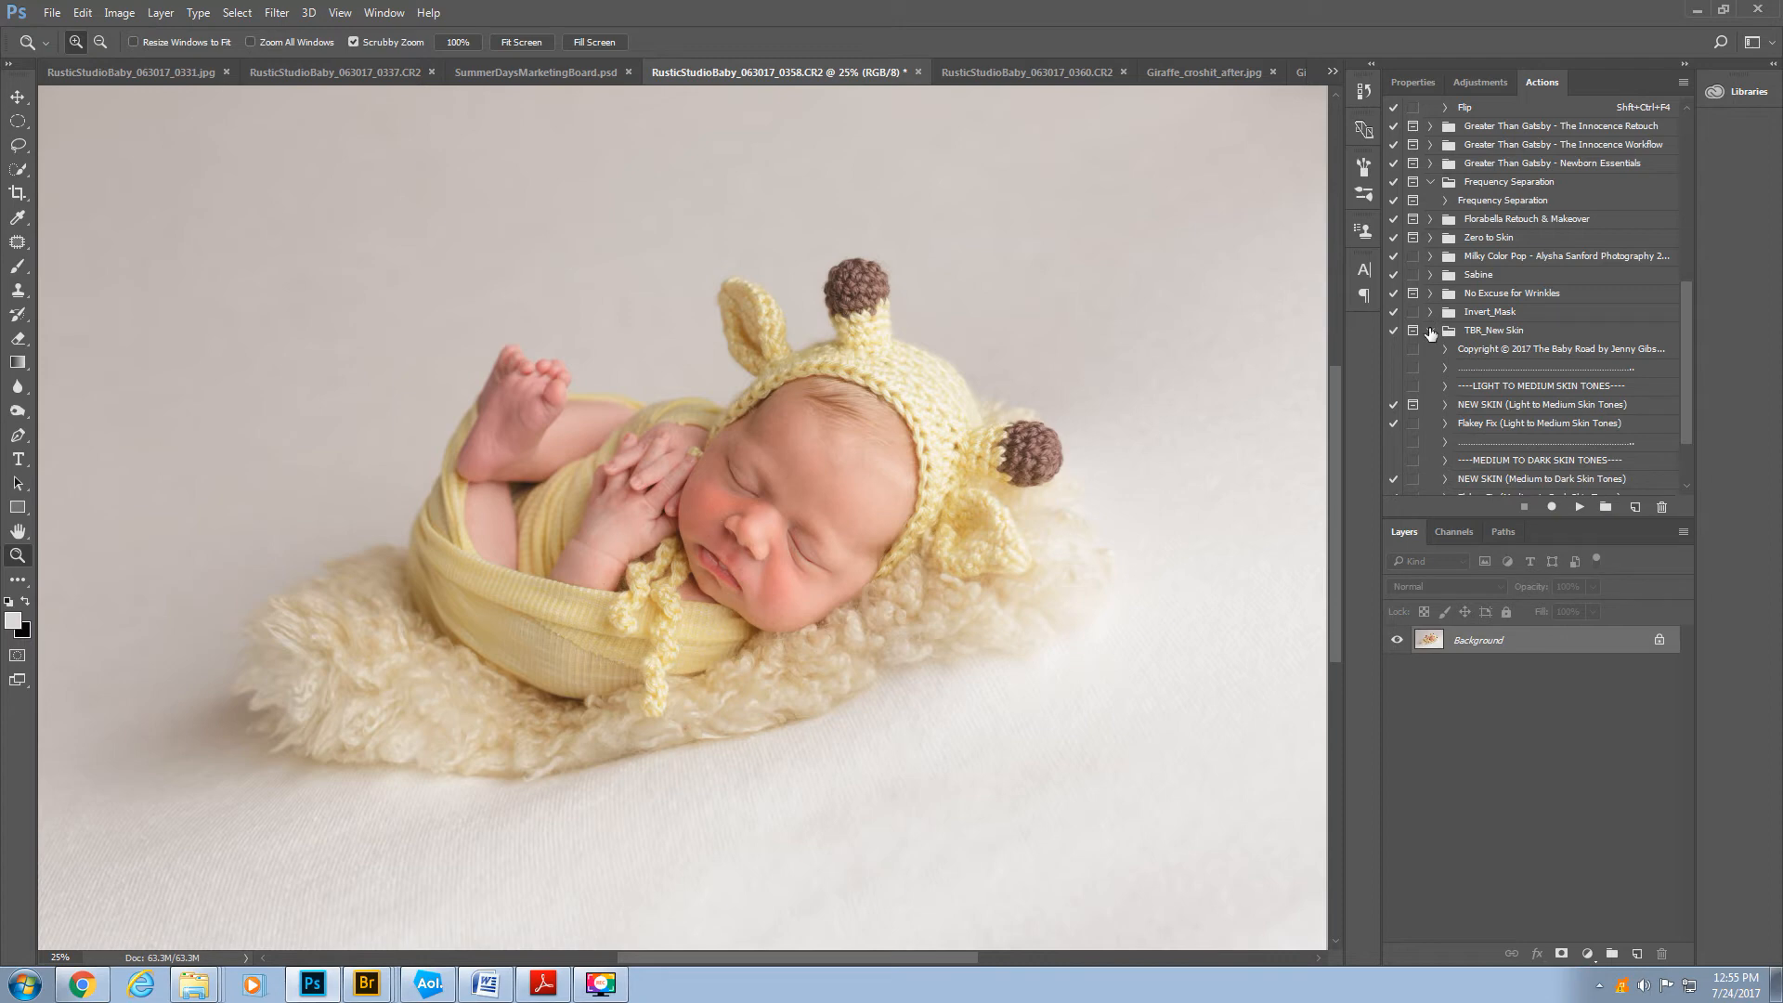
pyautogui.click(1430, 330)
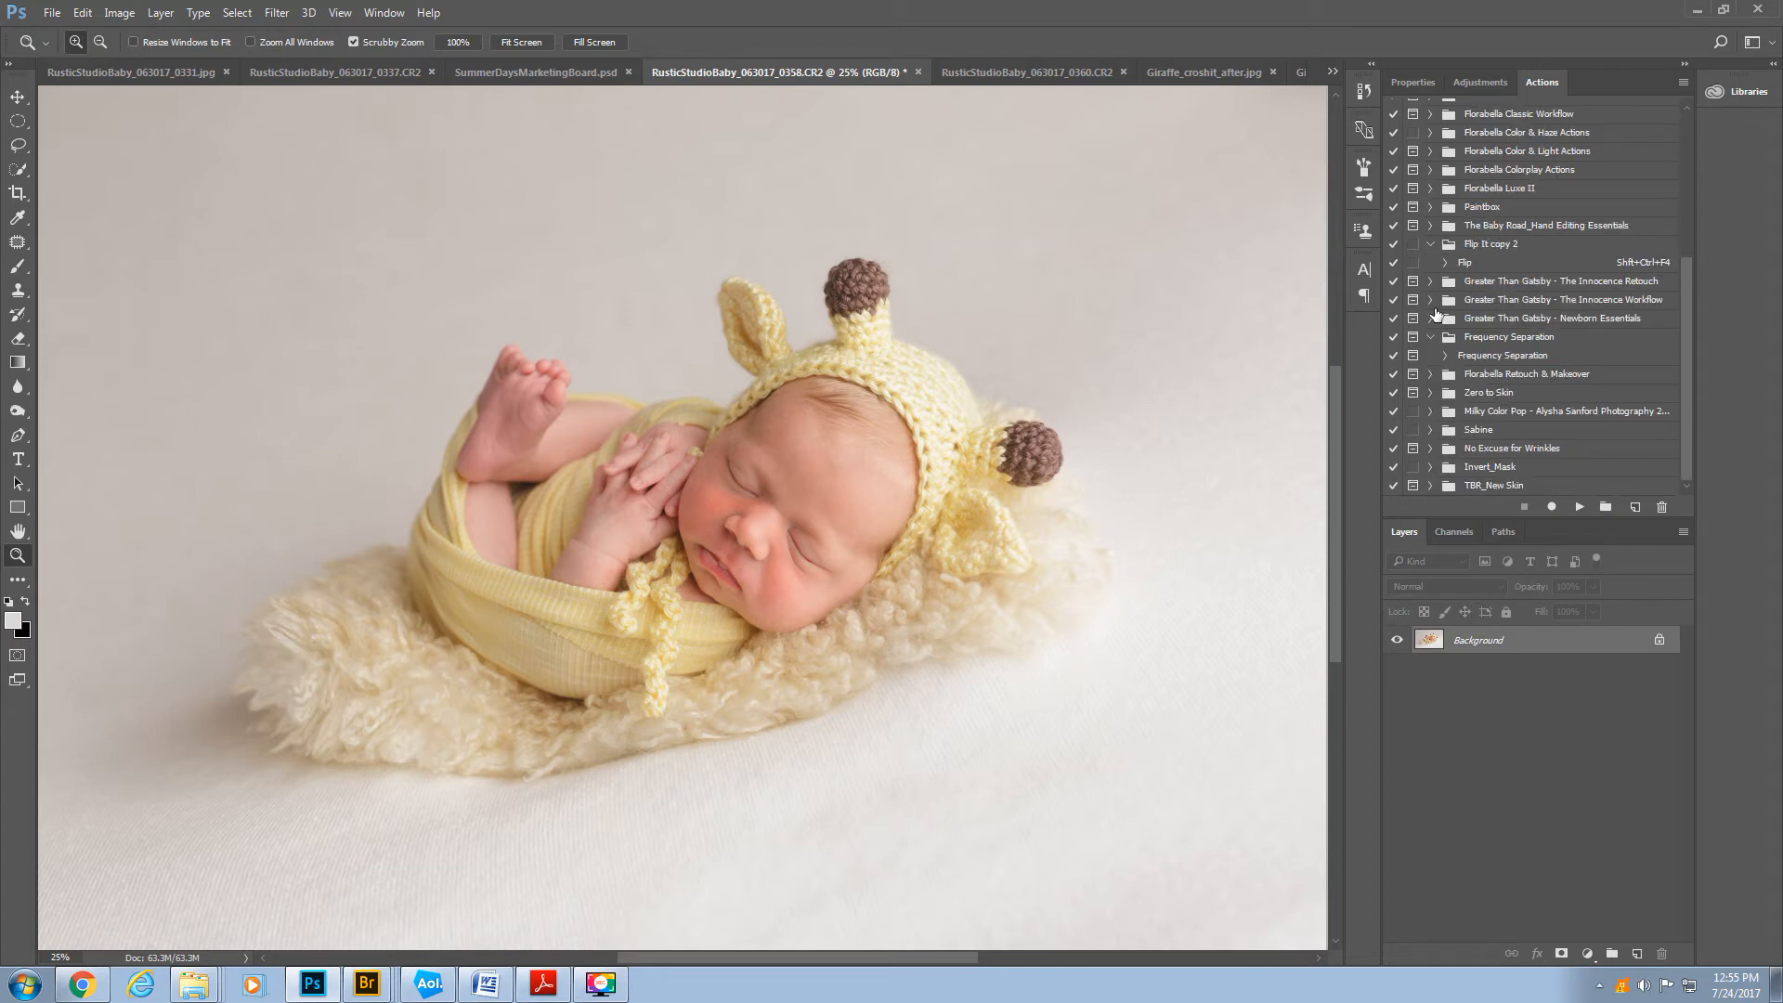
# - Run the Don't Color Me Bad color correct brushes action from The Baby Road_Hand Editing Essentials set
pyautogui.click(1430, 226)
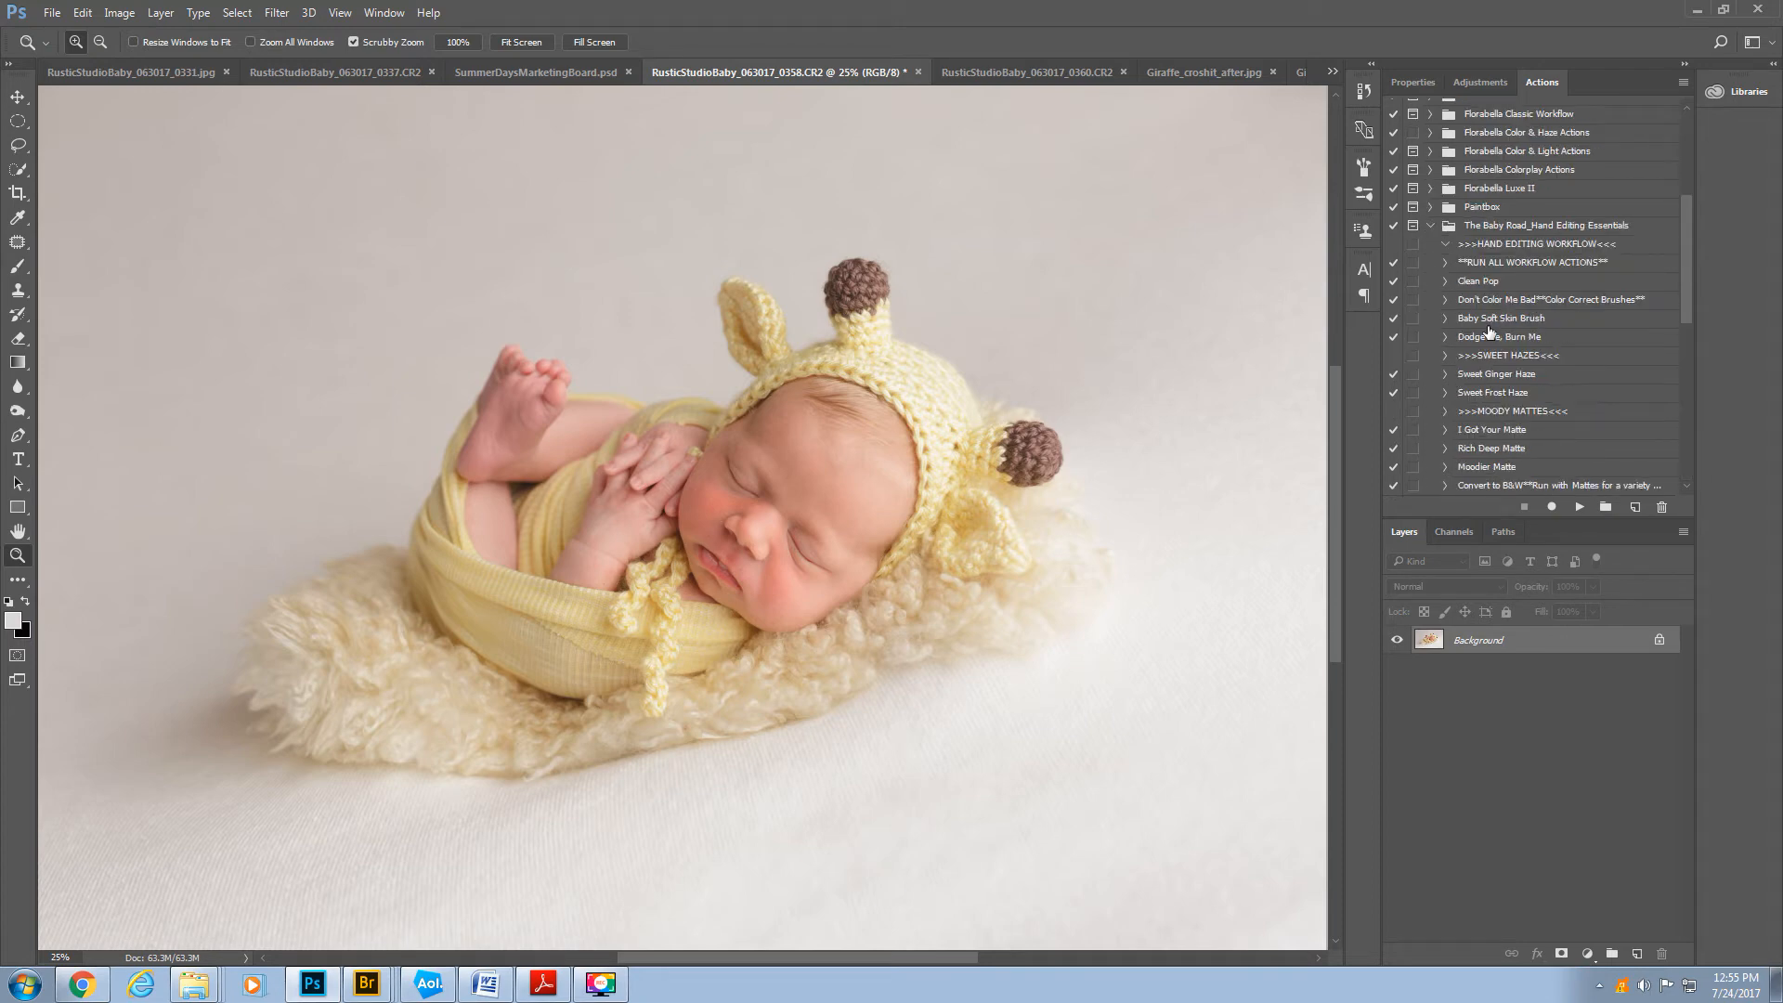
pyautogui.click(1506, 302)
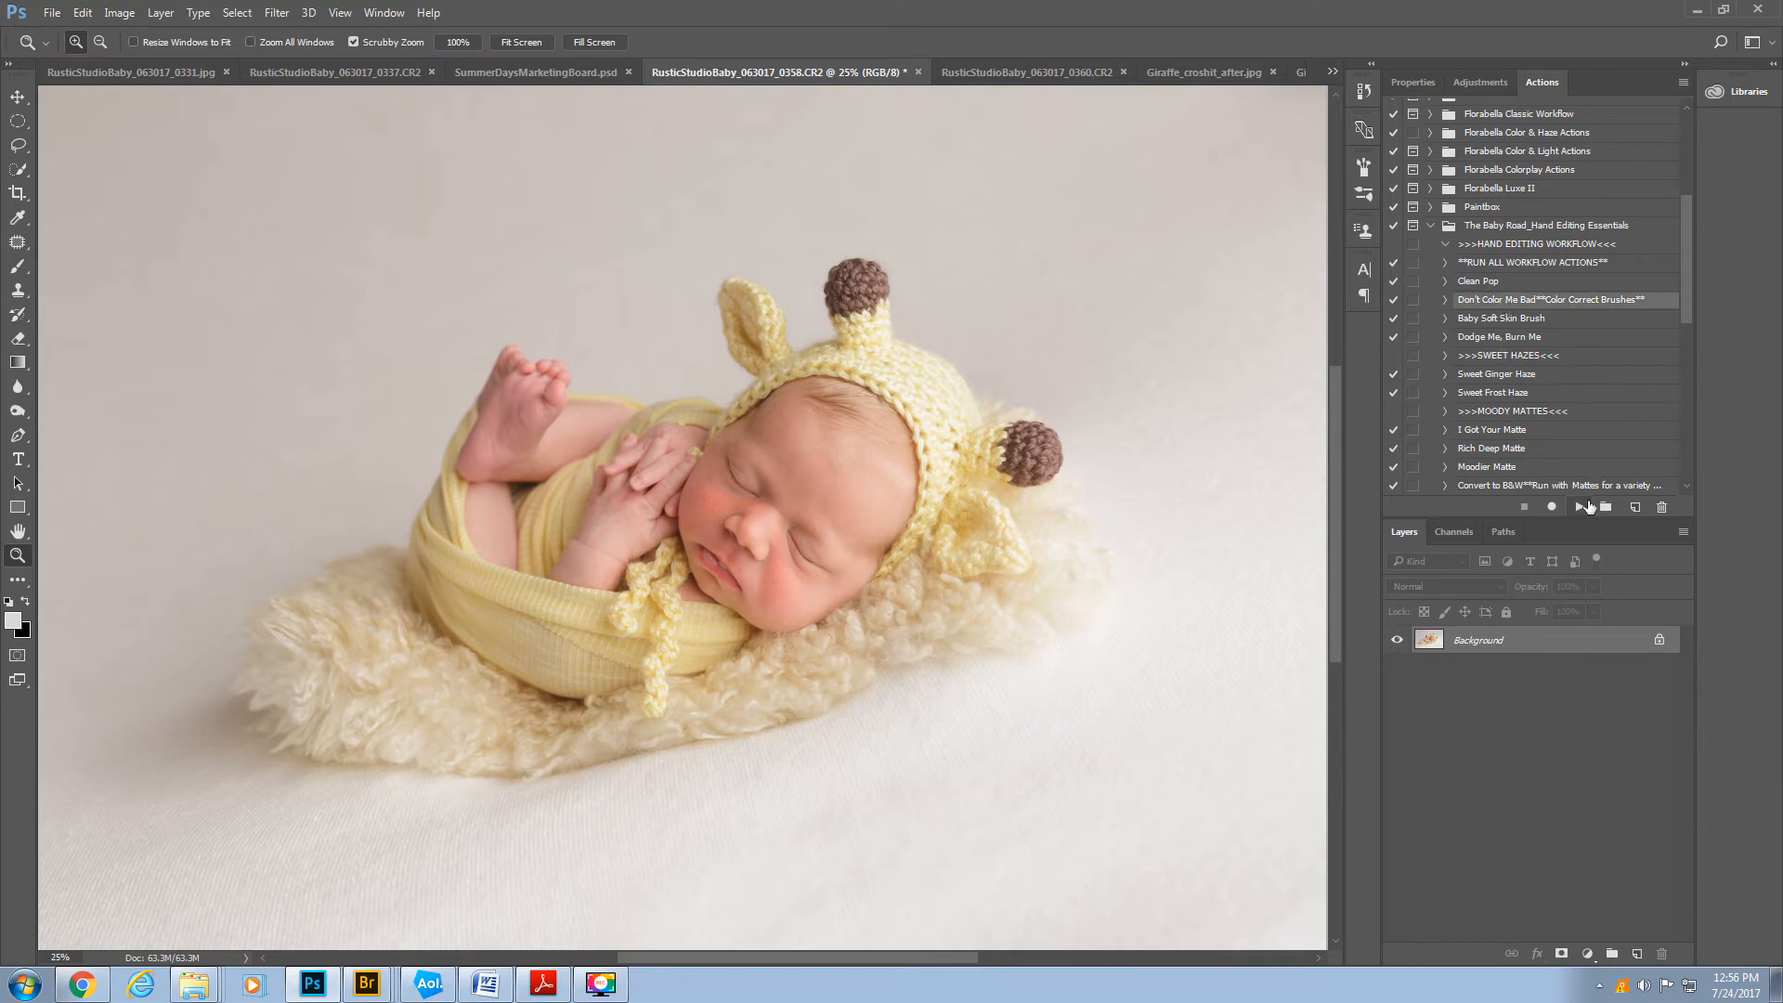
pyautogui.click(1579, 508)
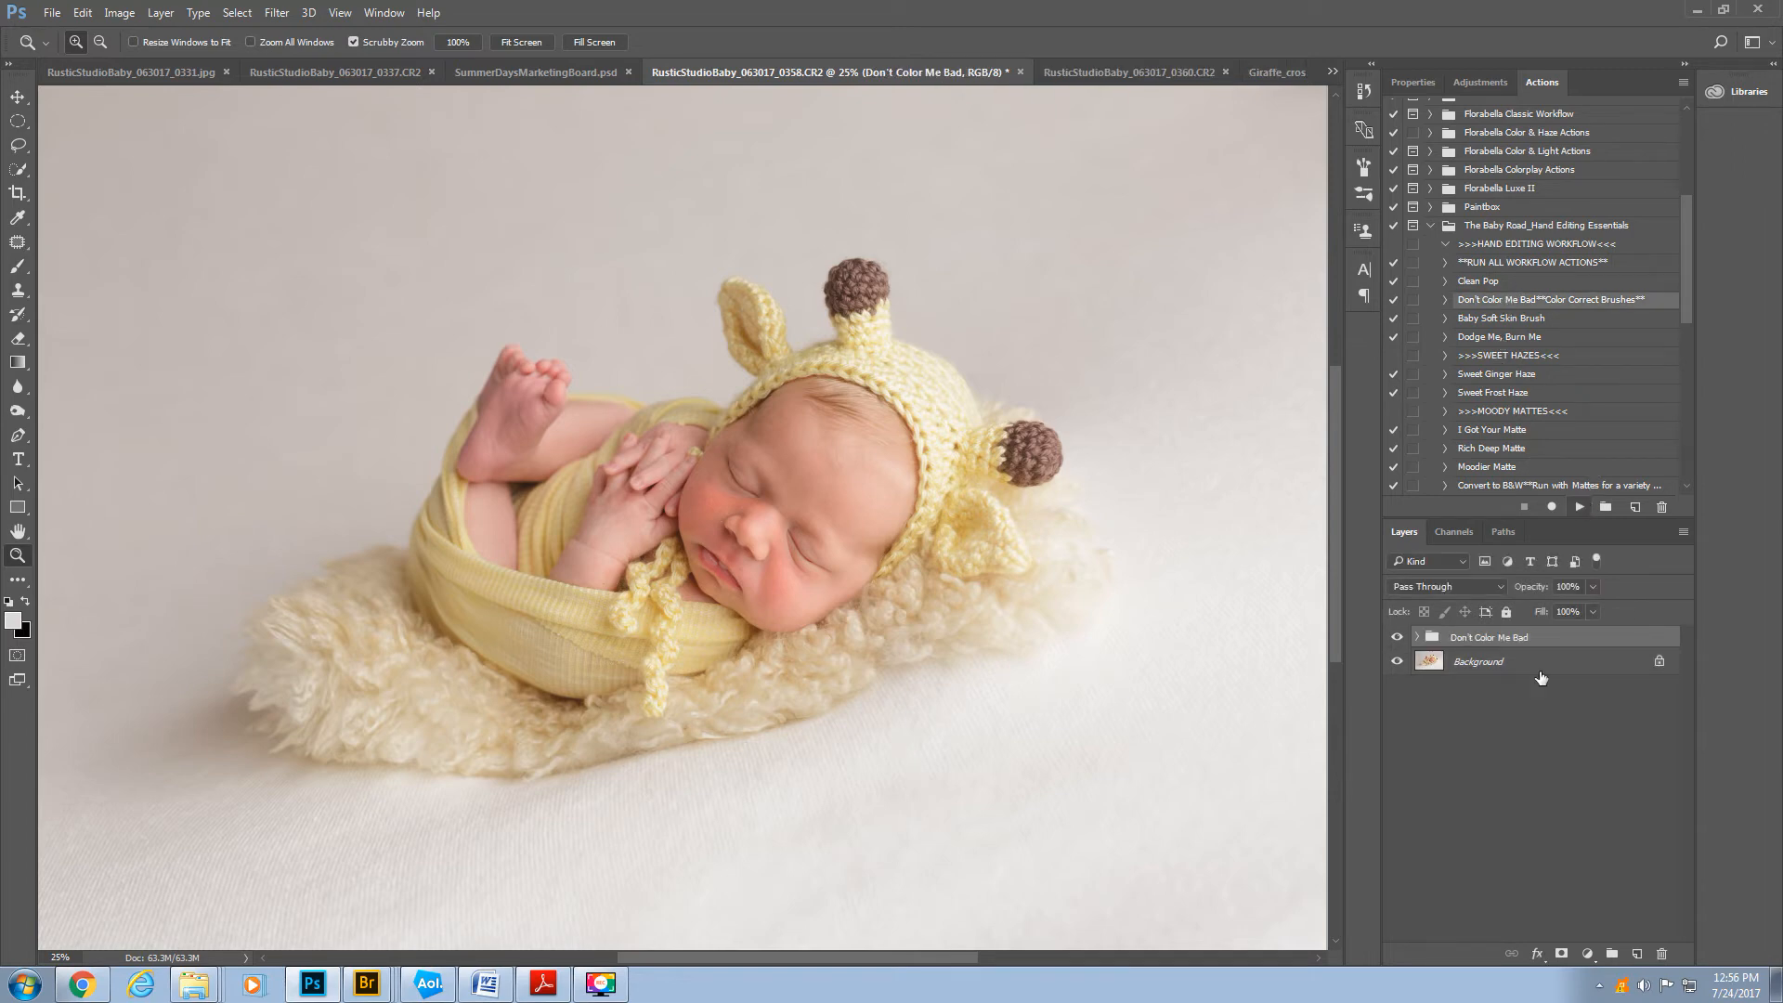
# - Paint white on the Red Out layer mask over the baby's red cheek areas with a 55% opacity brush
pyautogui.click(1417, 638)
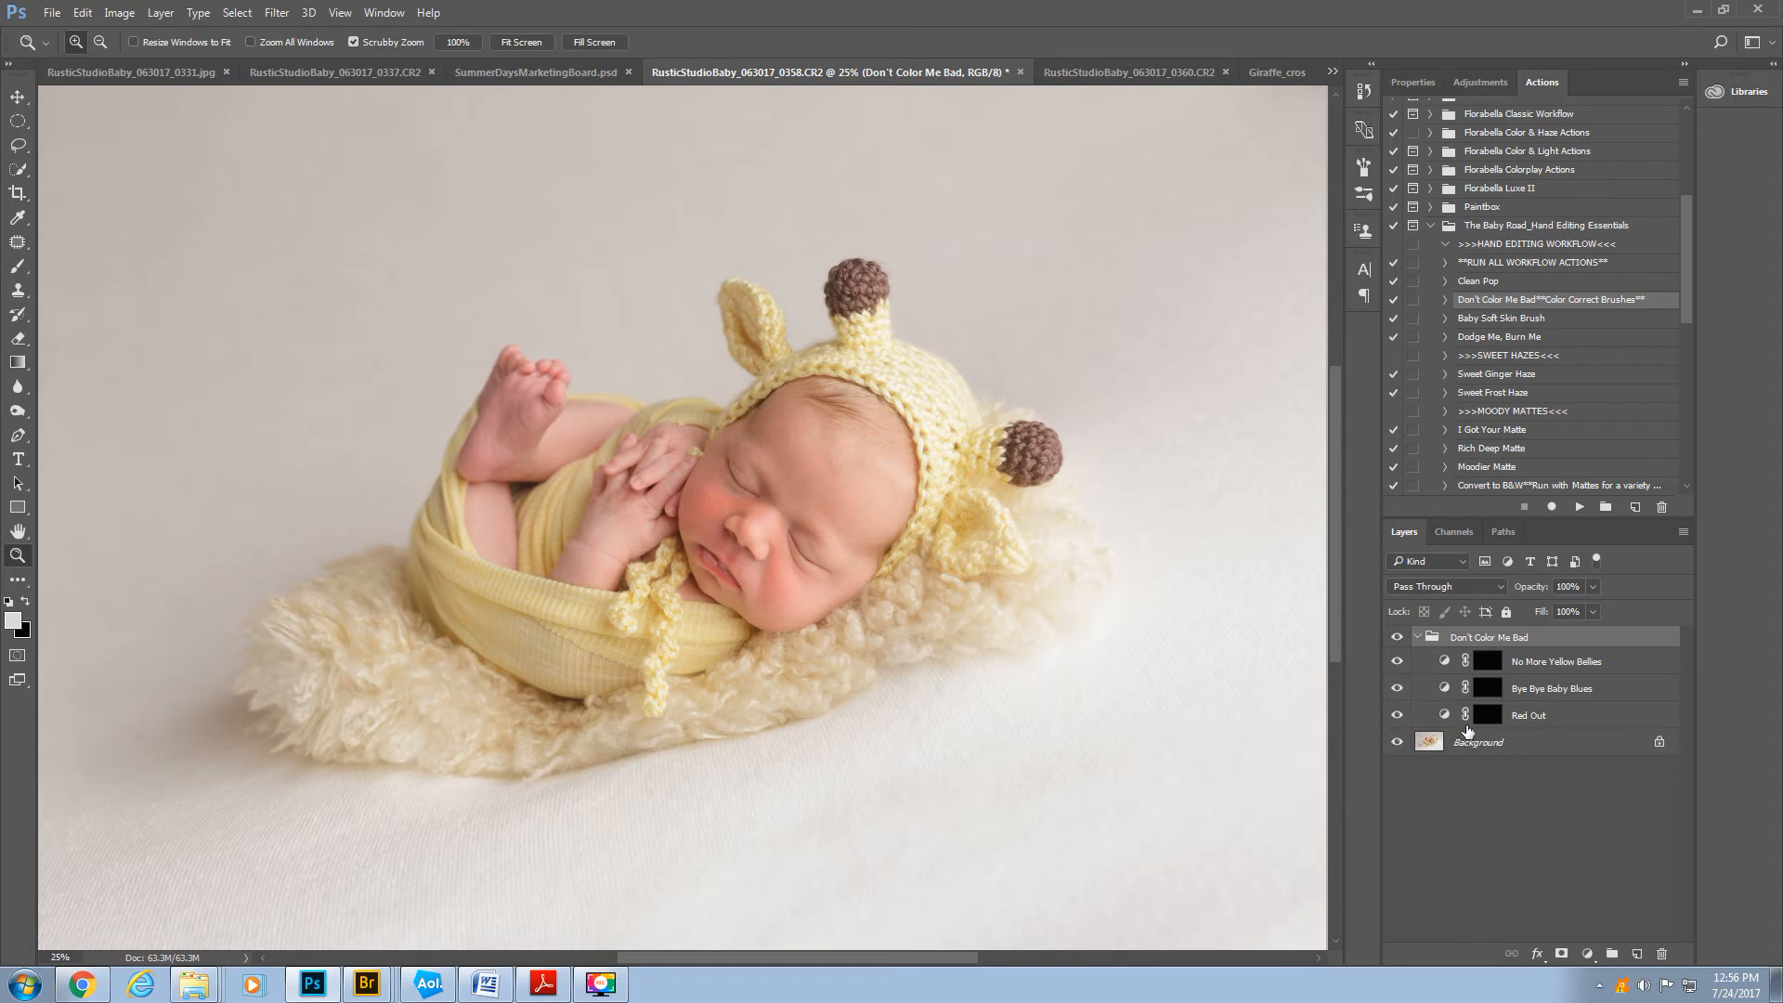
pyautogui.click(1489, 714)
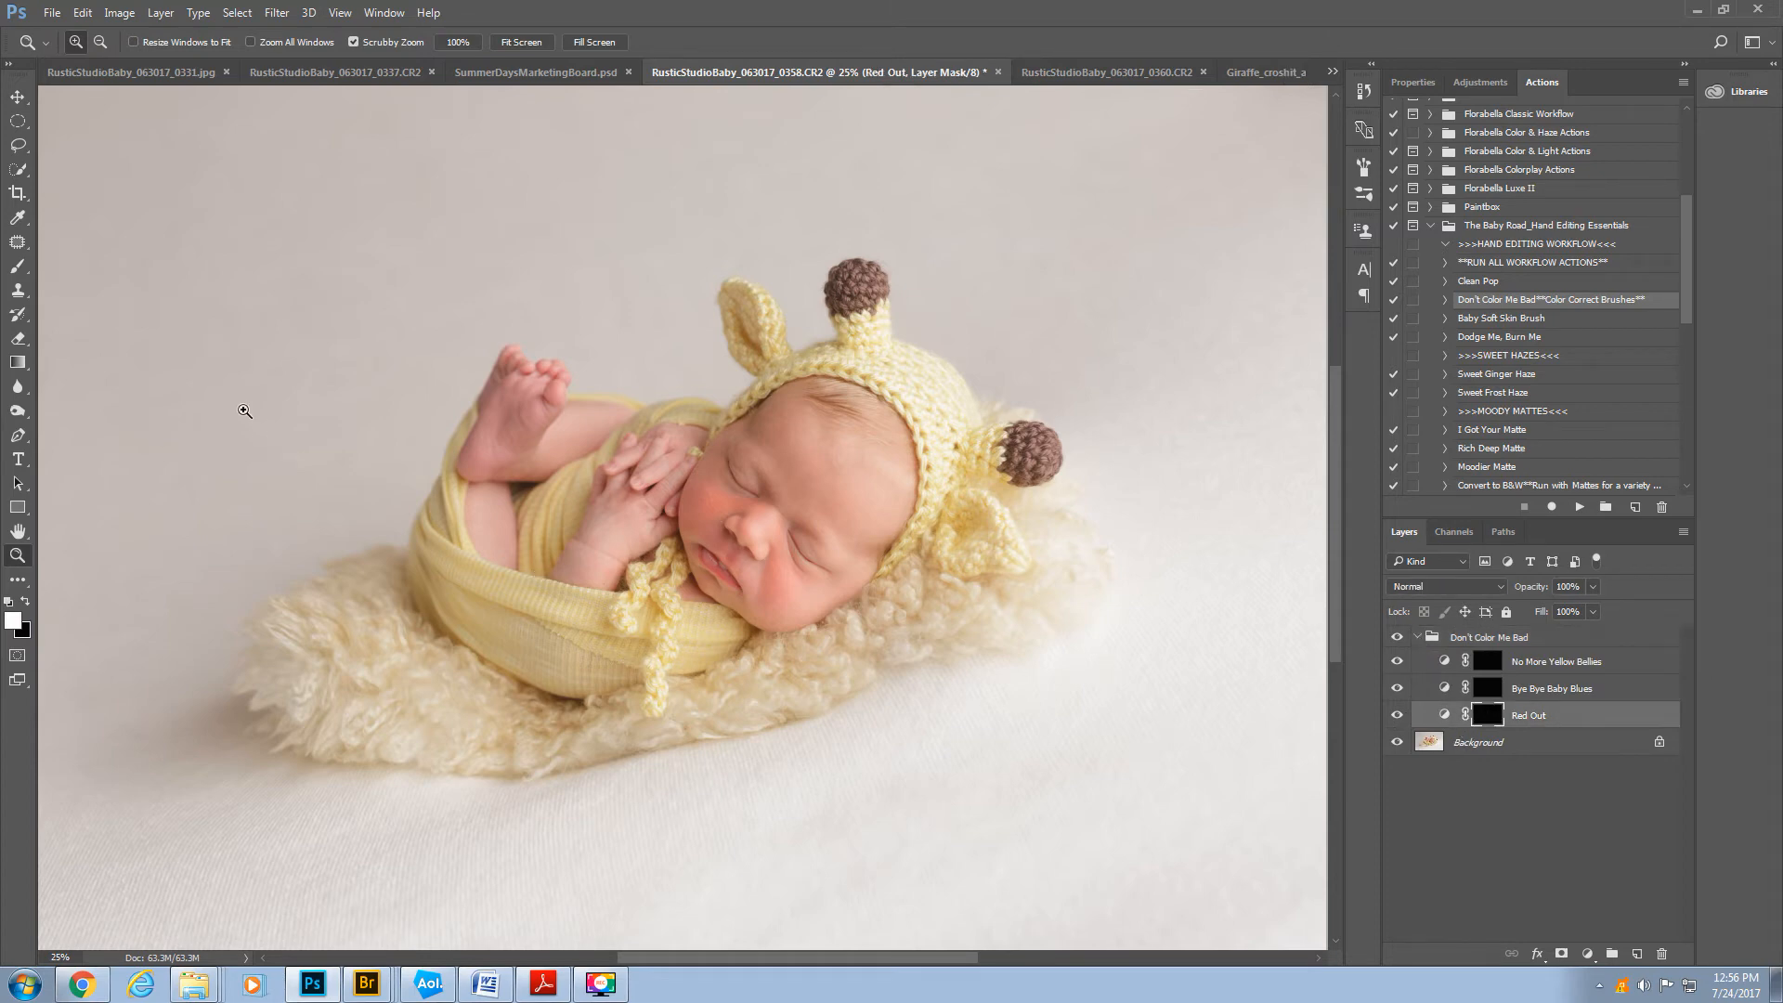
pyautogui.click(18, 265)
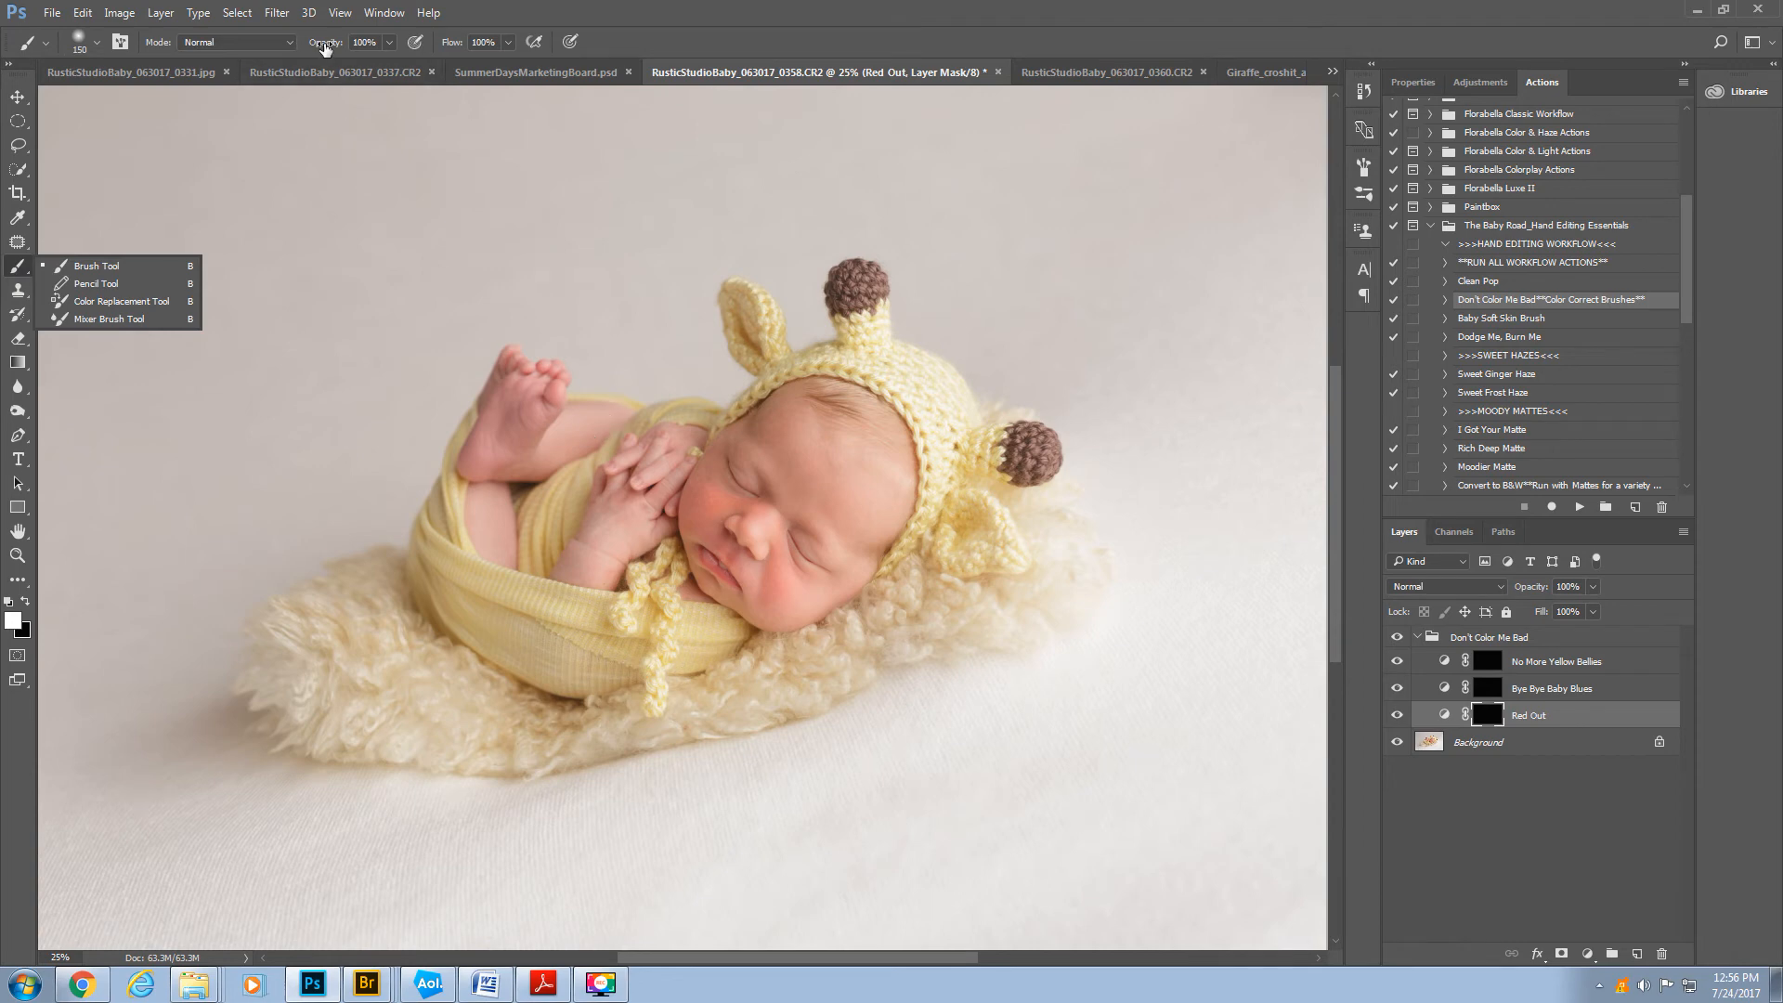
pyautogui.moveTo(326, 47); pyautogui.dragTo(282, 71)
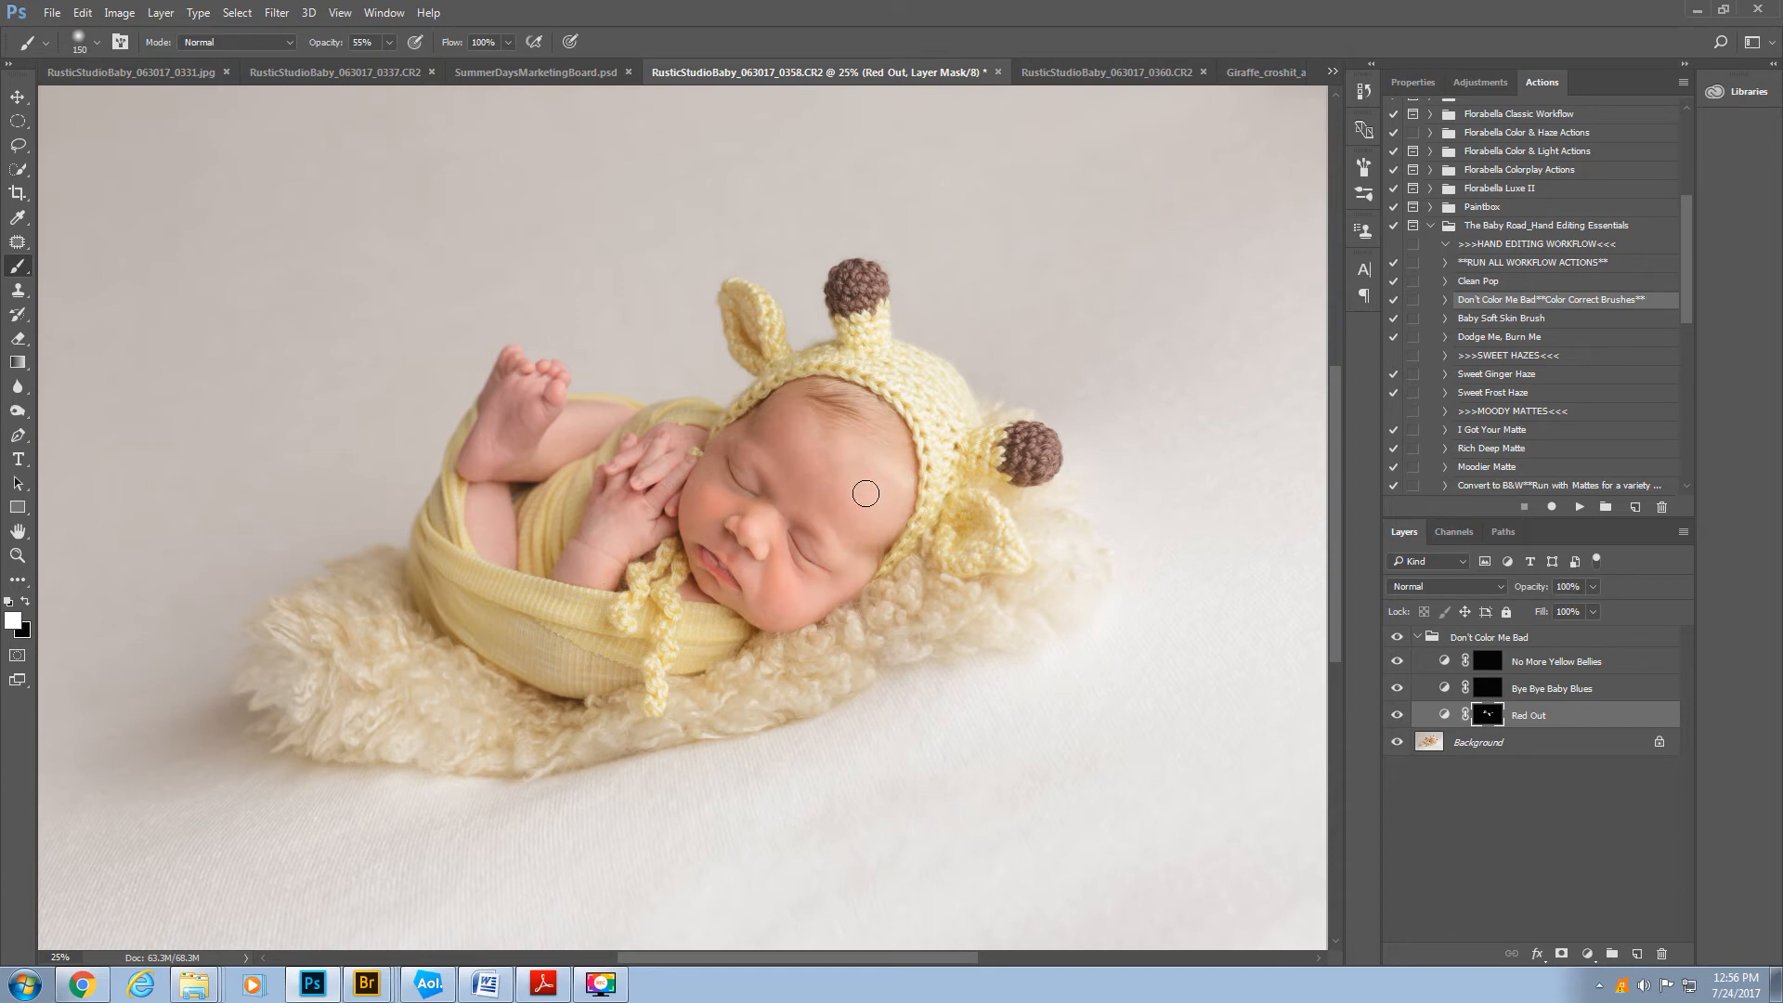
# - Paint the No More Yellow Bellies mask over the baby's forehead and leg with a size 250 brush
pyautogui.click(1485, 662)
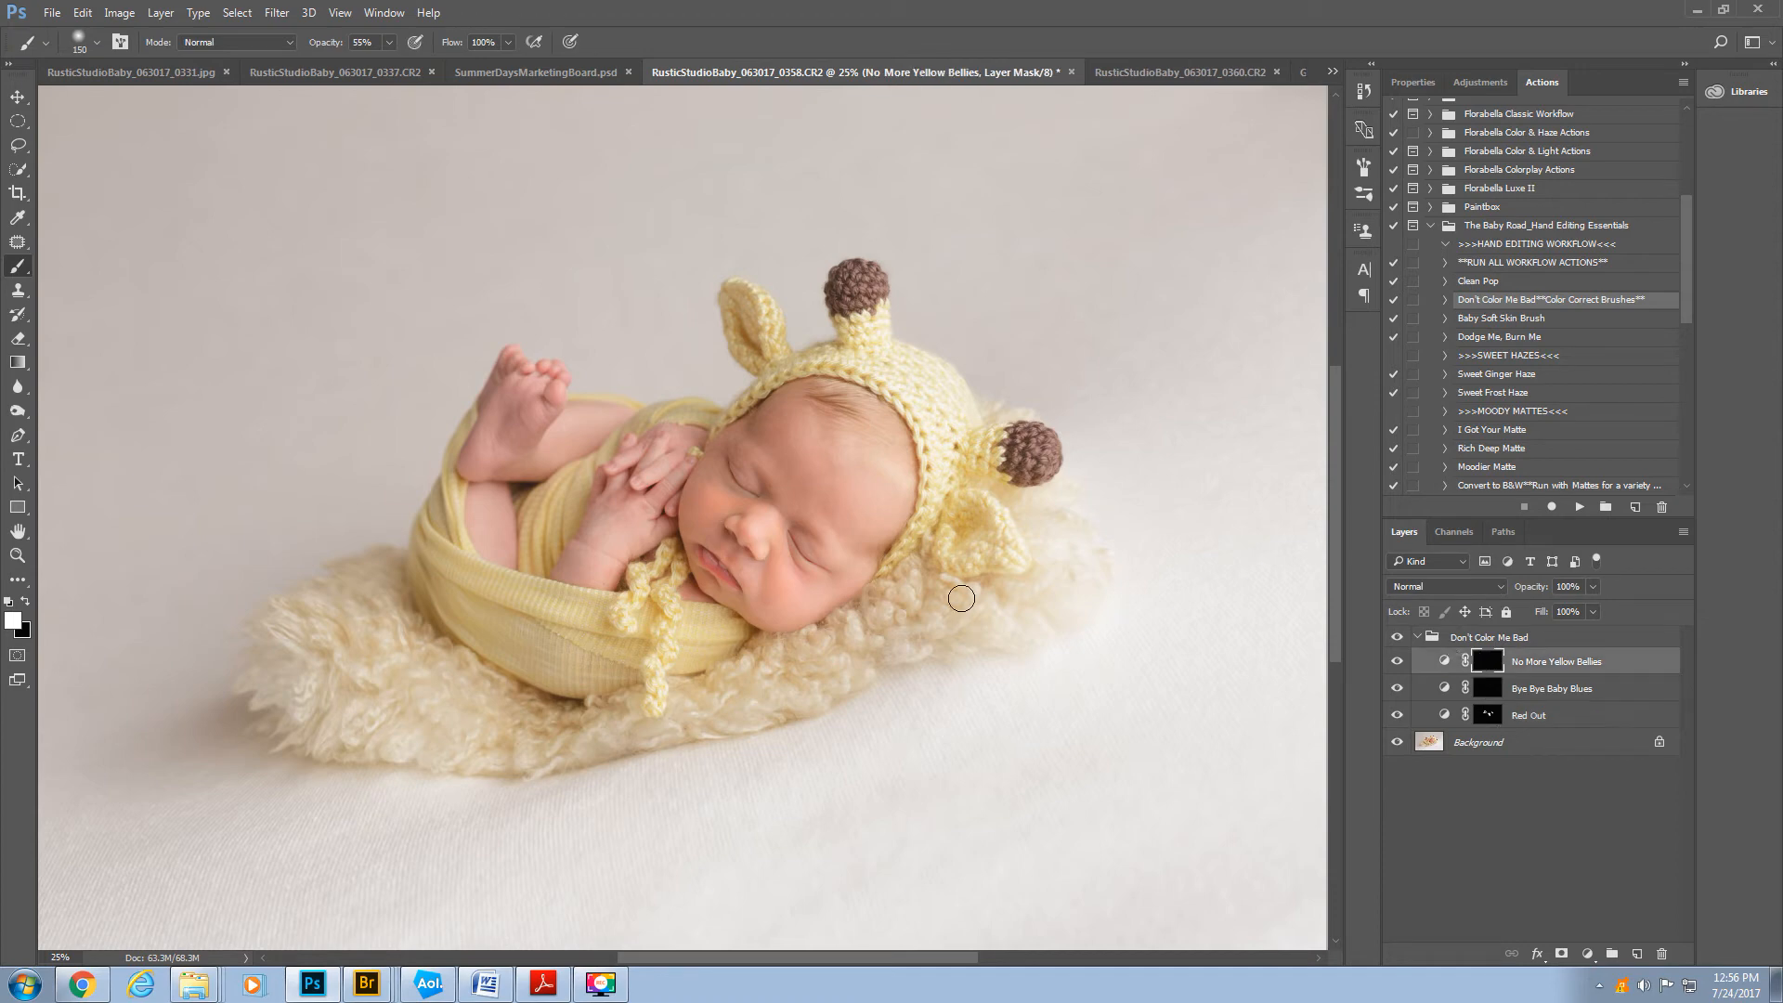
pyautogui.press(']')
pyautogui.press(']')
pyautogui.press(']')
pyautogui.moveTo(875, 441)
pyautogui.mouseDown()
pyautogui.moveTo(898, 499)
pyautogui.moveTo(874, 536)
pyautogui.mouseUp()
pyautogui.moveTo(542, 417); pyautogui.dragTo(612, 425)
# - Paint the Bye Bye Baby Blues mask over the baby's hands and face with an enlarged brush, then reduce the brush to 200
pyautogui.click(1490, 688)
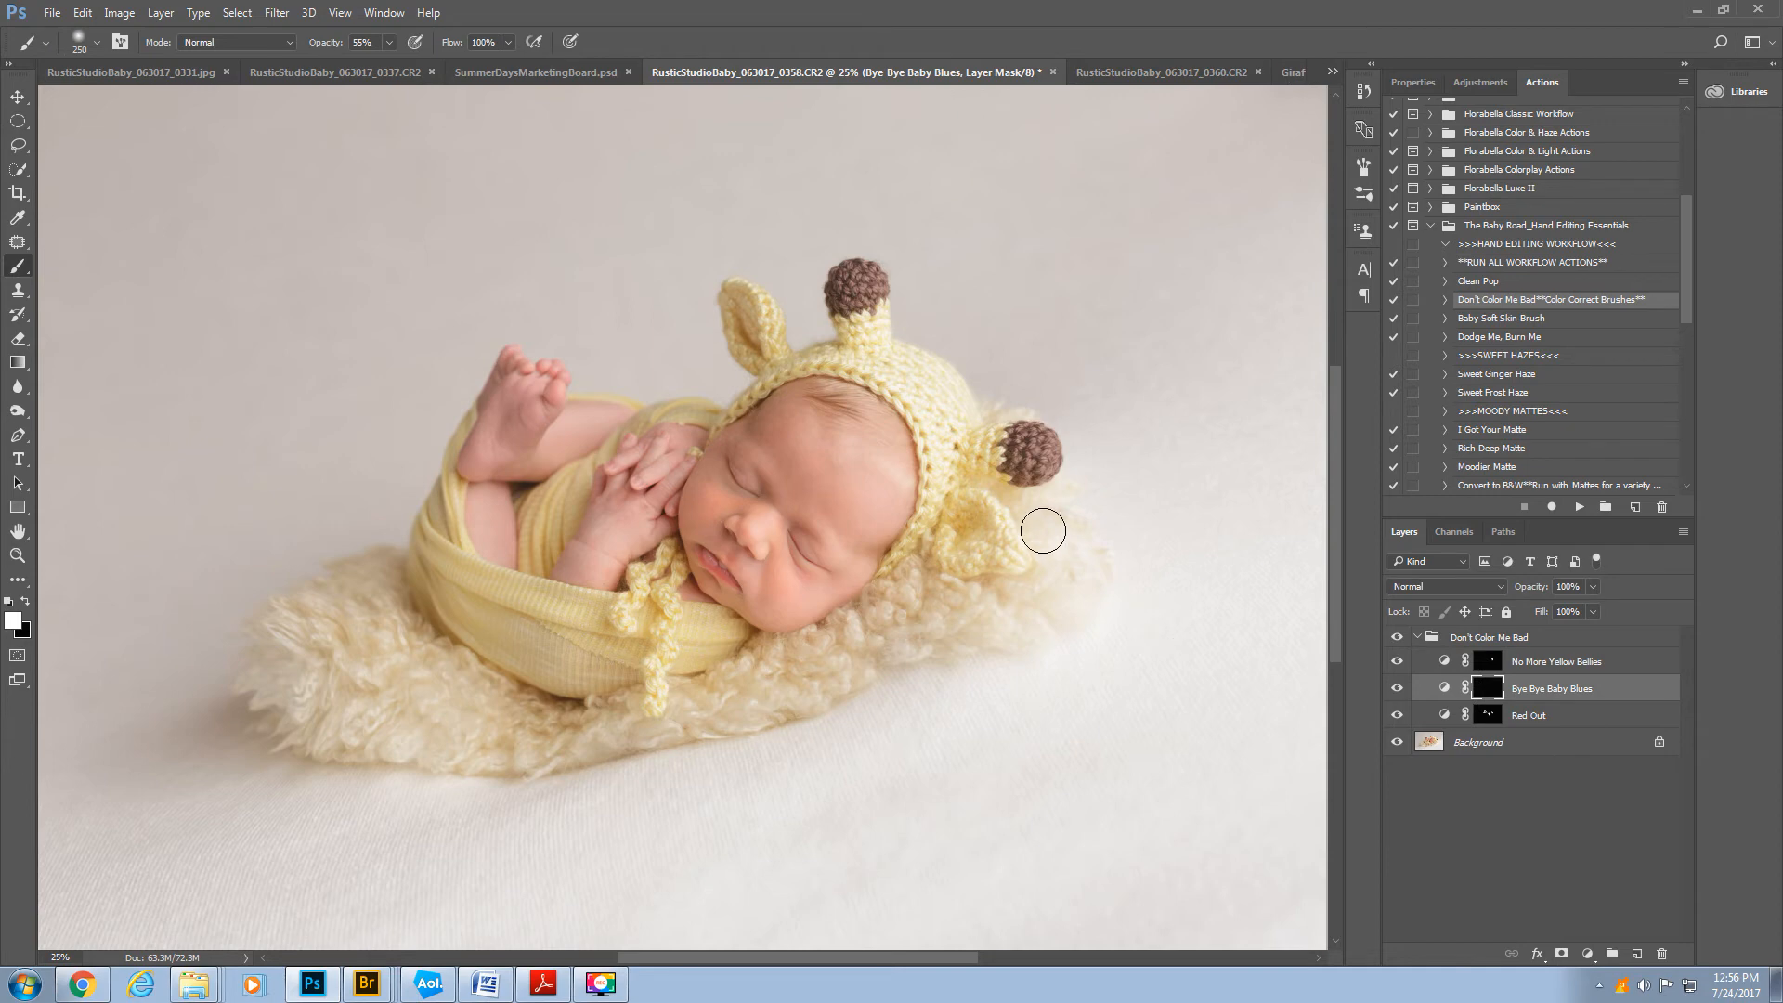
pyautogui.press(']')
pyautogui.press(']')
pyautogui.press(']')
pyautogui.press(']')
pyautogui.press(']')
pyautogui.press(']')
pyautogui.moveTo(635, 482); pyautogui.dragTo(620, 511)
pyautogui.press('[')
pyautogui.press('[')
pyautogui.press('[')
pyautogui.press('[')
pyautogui.press('[')
pyautogui.press('[')
pyautogui.press('[')
# - Compare the skin before and after by toggling the visibility of the Bye Bye Baby Blues and Red Out layers
pyautogui.click(1398, 690)
pyautogui.click(1397, 689)
pyautogui.click(1398, 689)
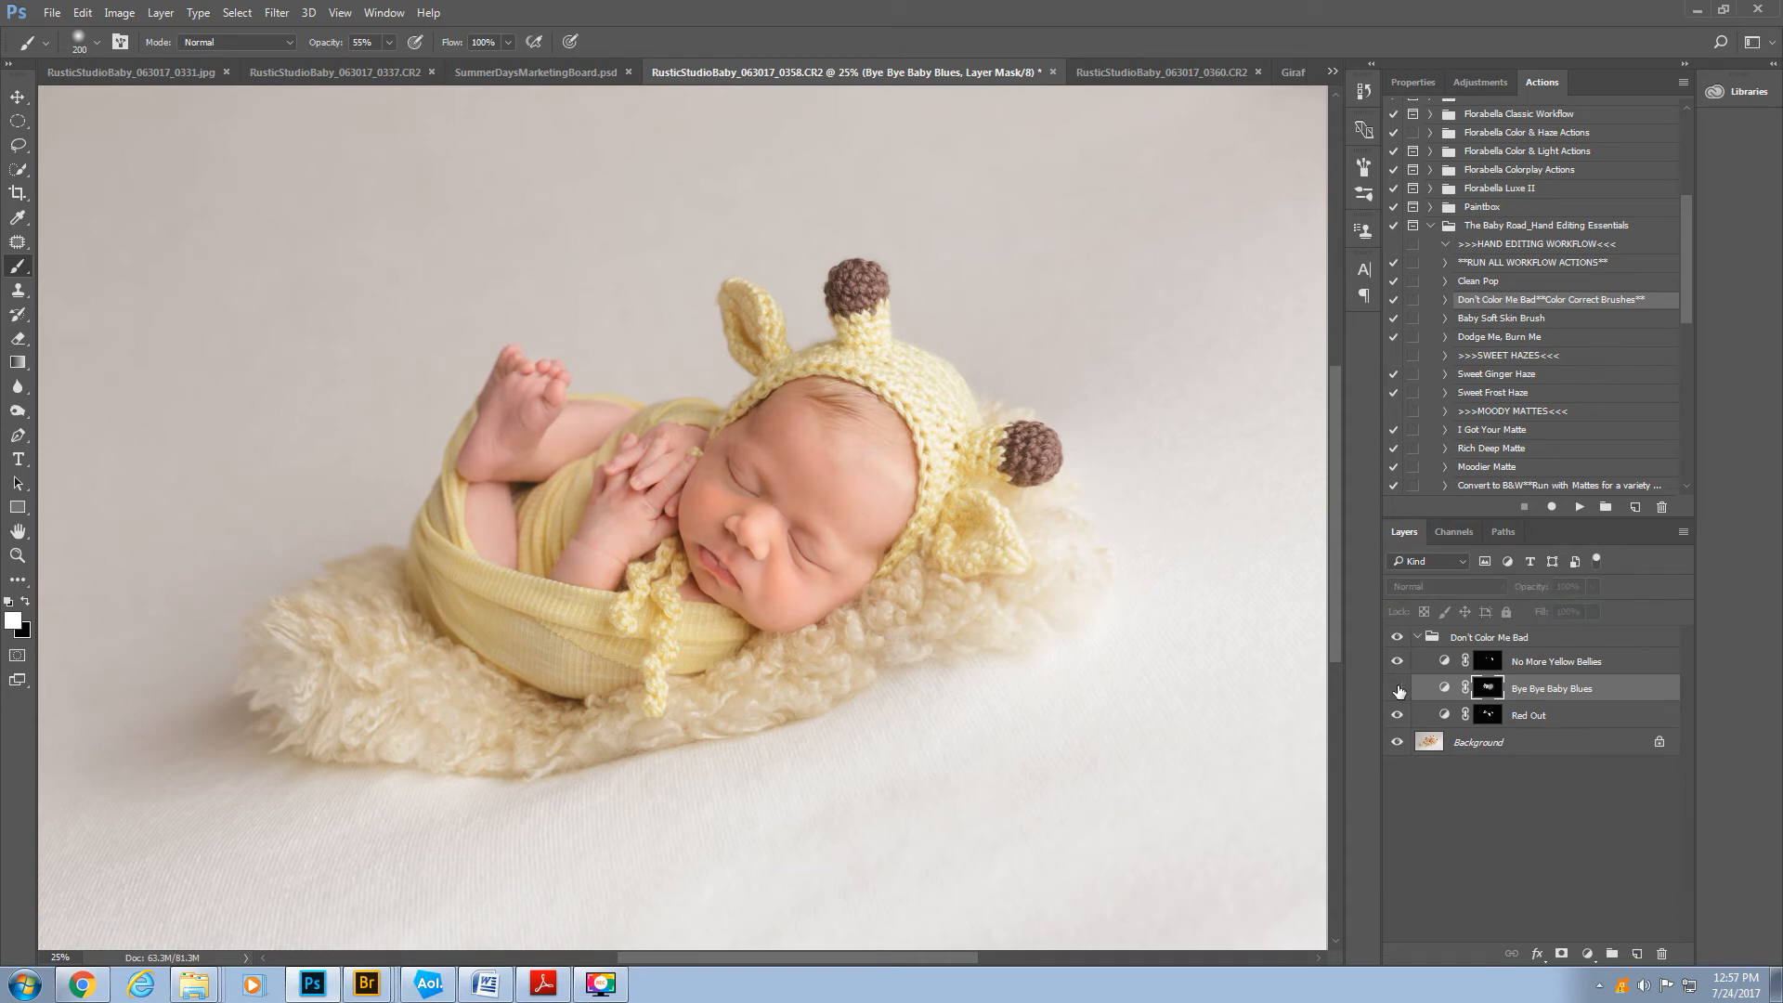
pyautogui.click(1398, 689)
pyautogui.click(1395, 715)
pyautogui.click(1395, 715)
pyautogui.click(1395, 715)
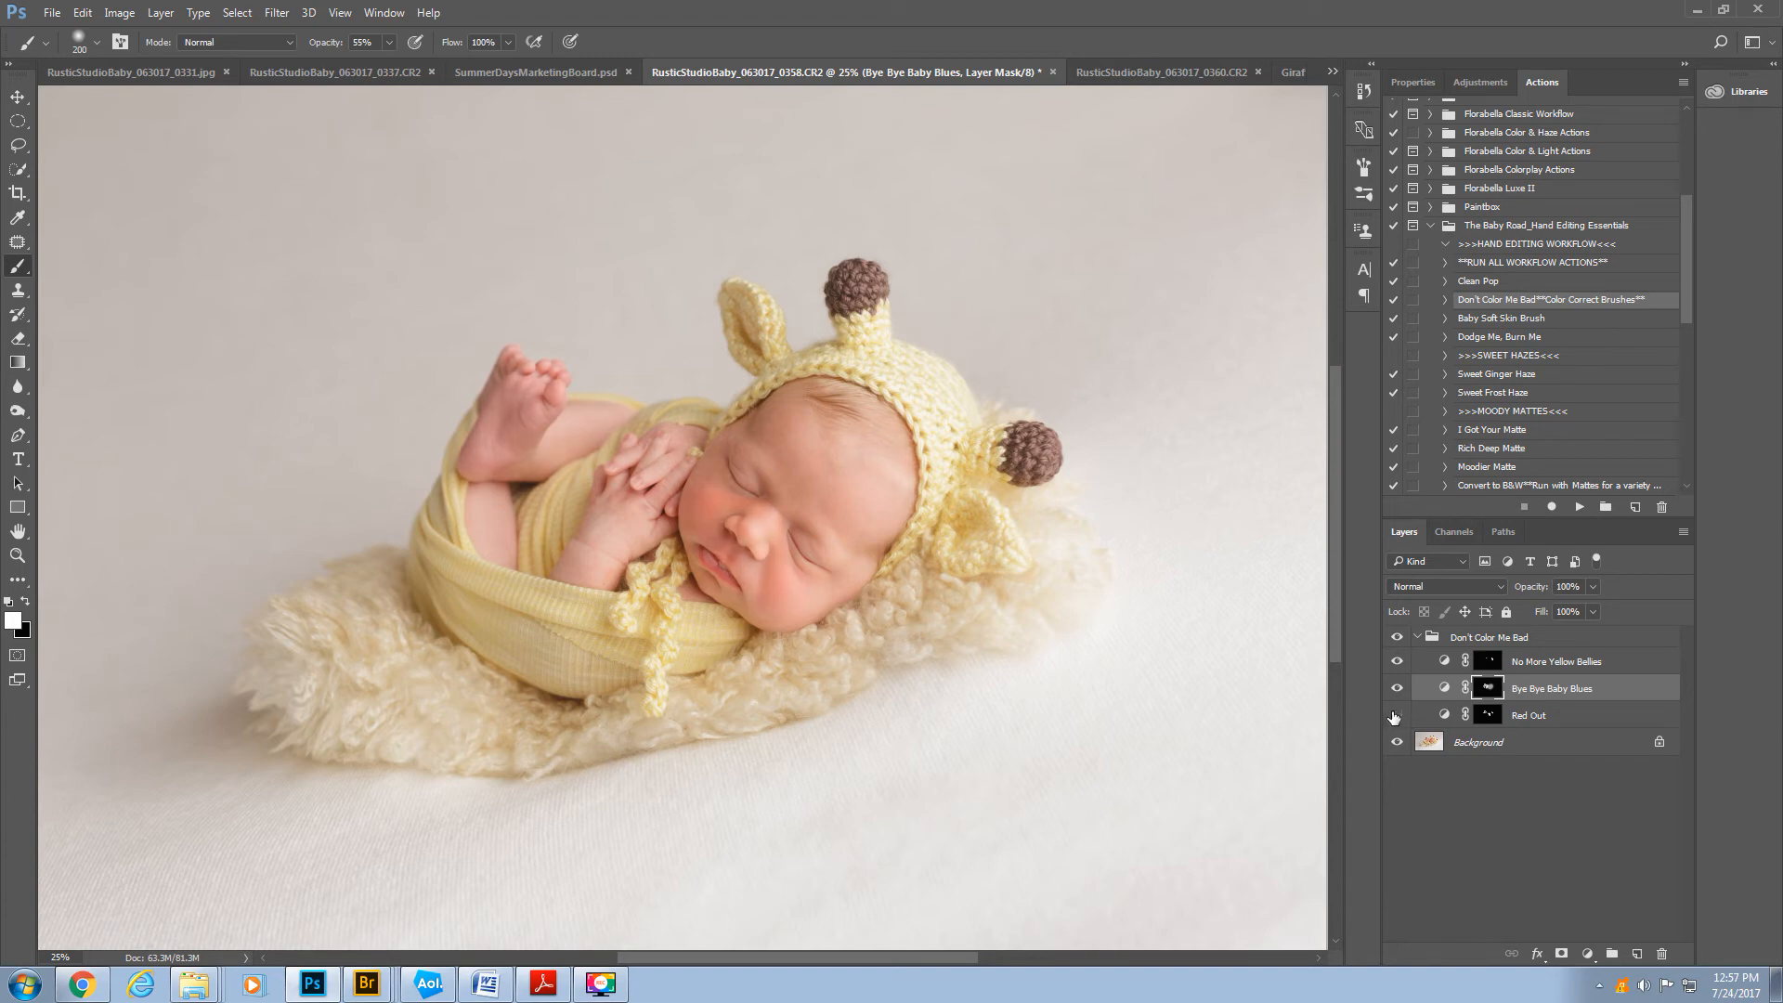
pyautogui.click(1396, 715)
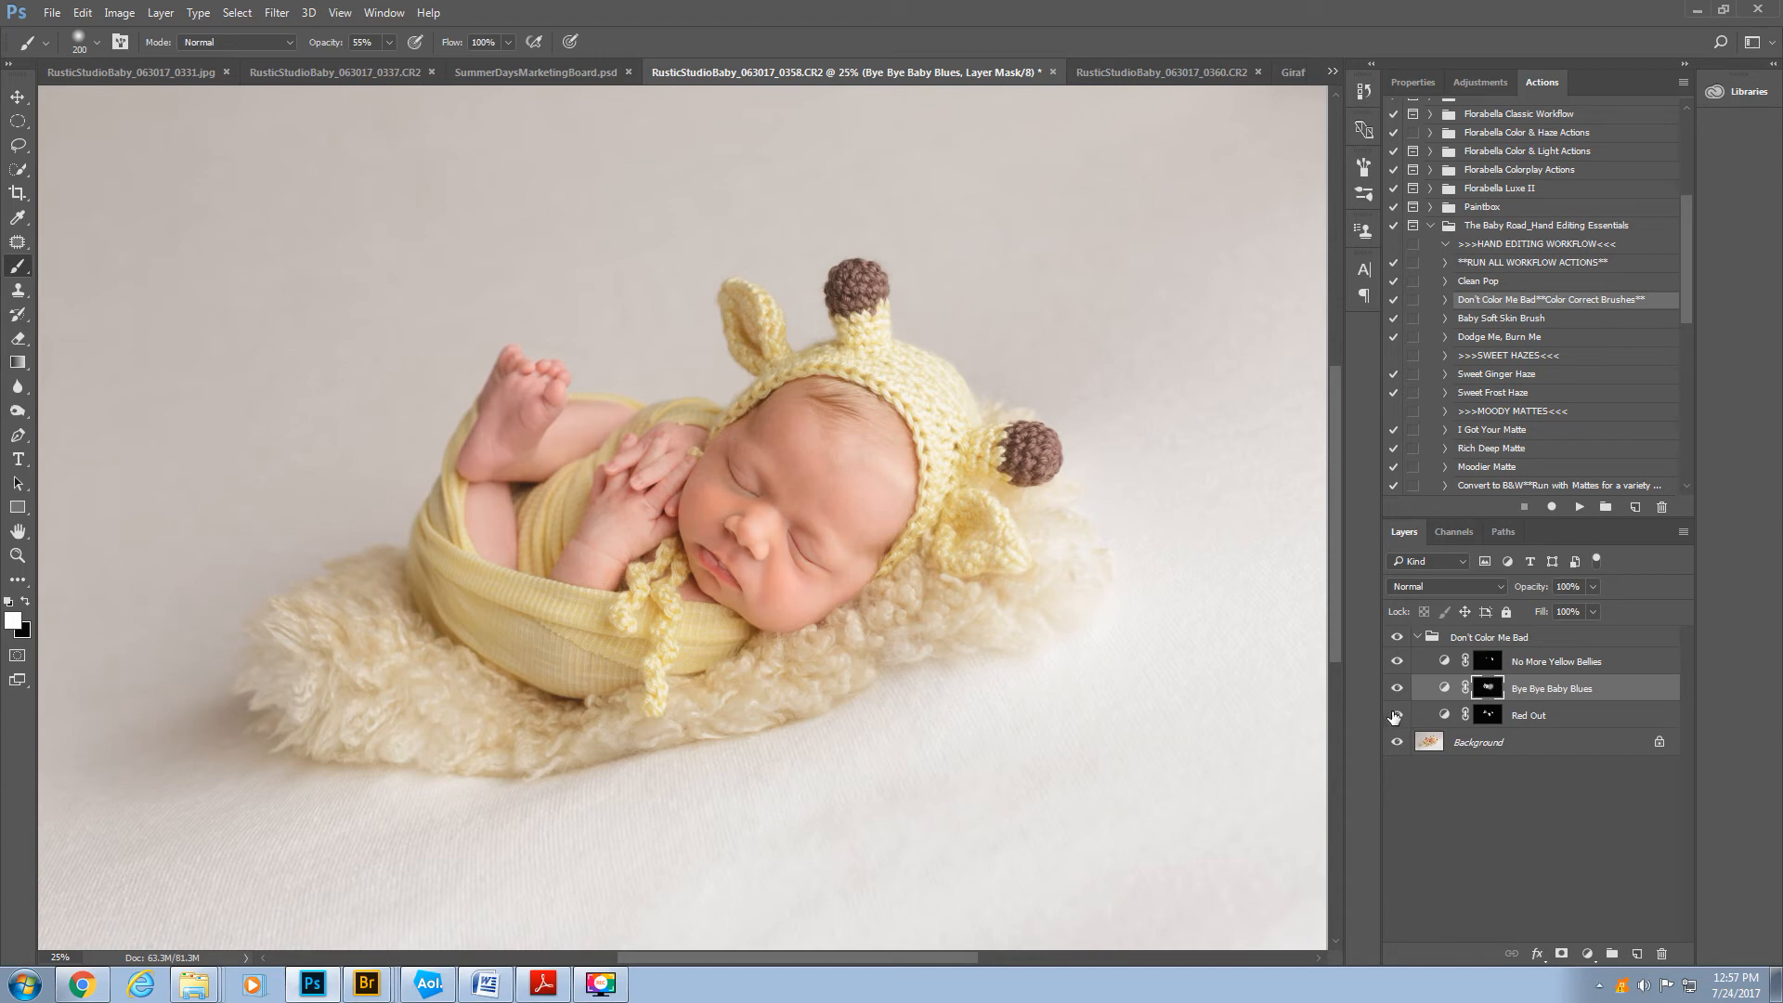
# - Flatten the image and run the Lash Love action from the finishing touches brushes
pyautogui.click(1682, 532)
pyautogui.click(1557, 870)
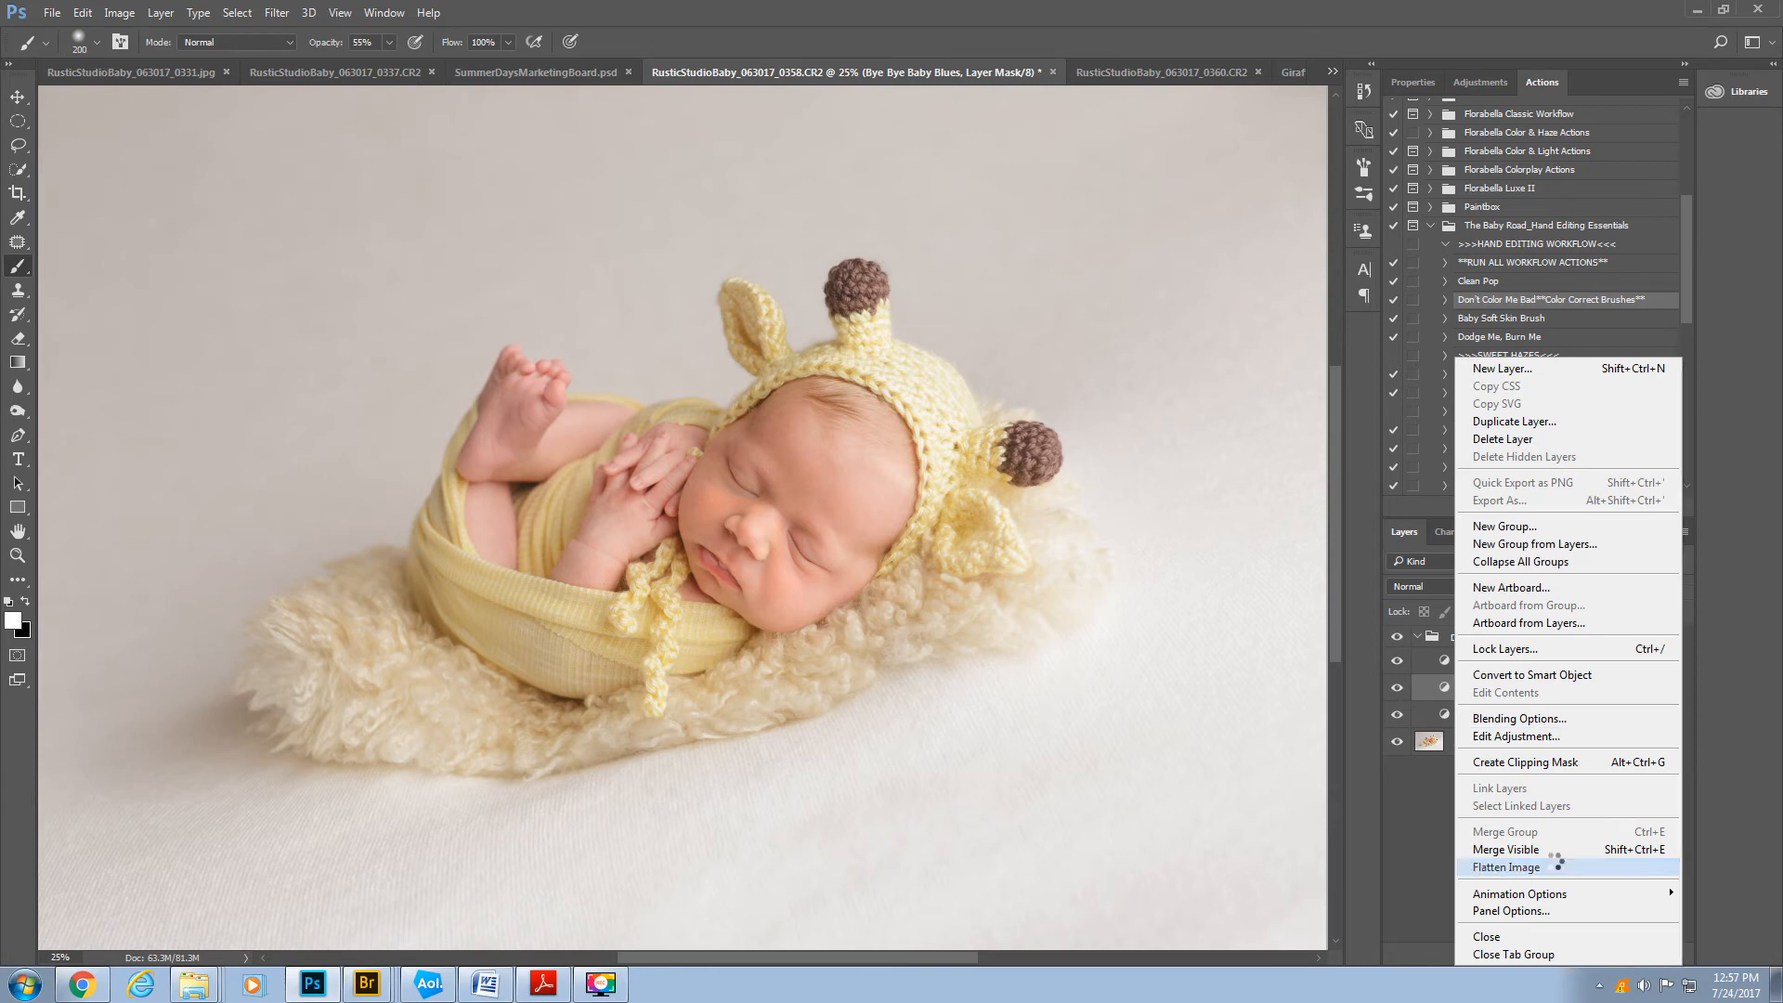
pyautogui.scroll(-2, 1467, 460)
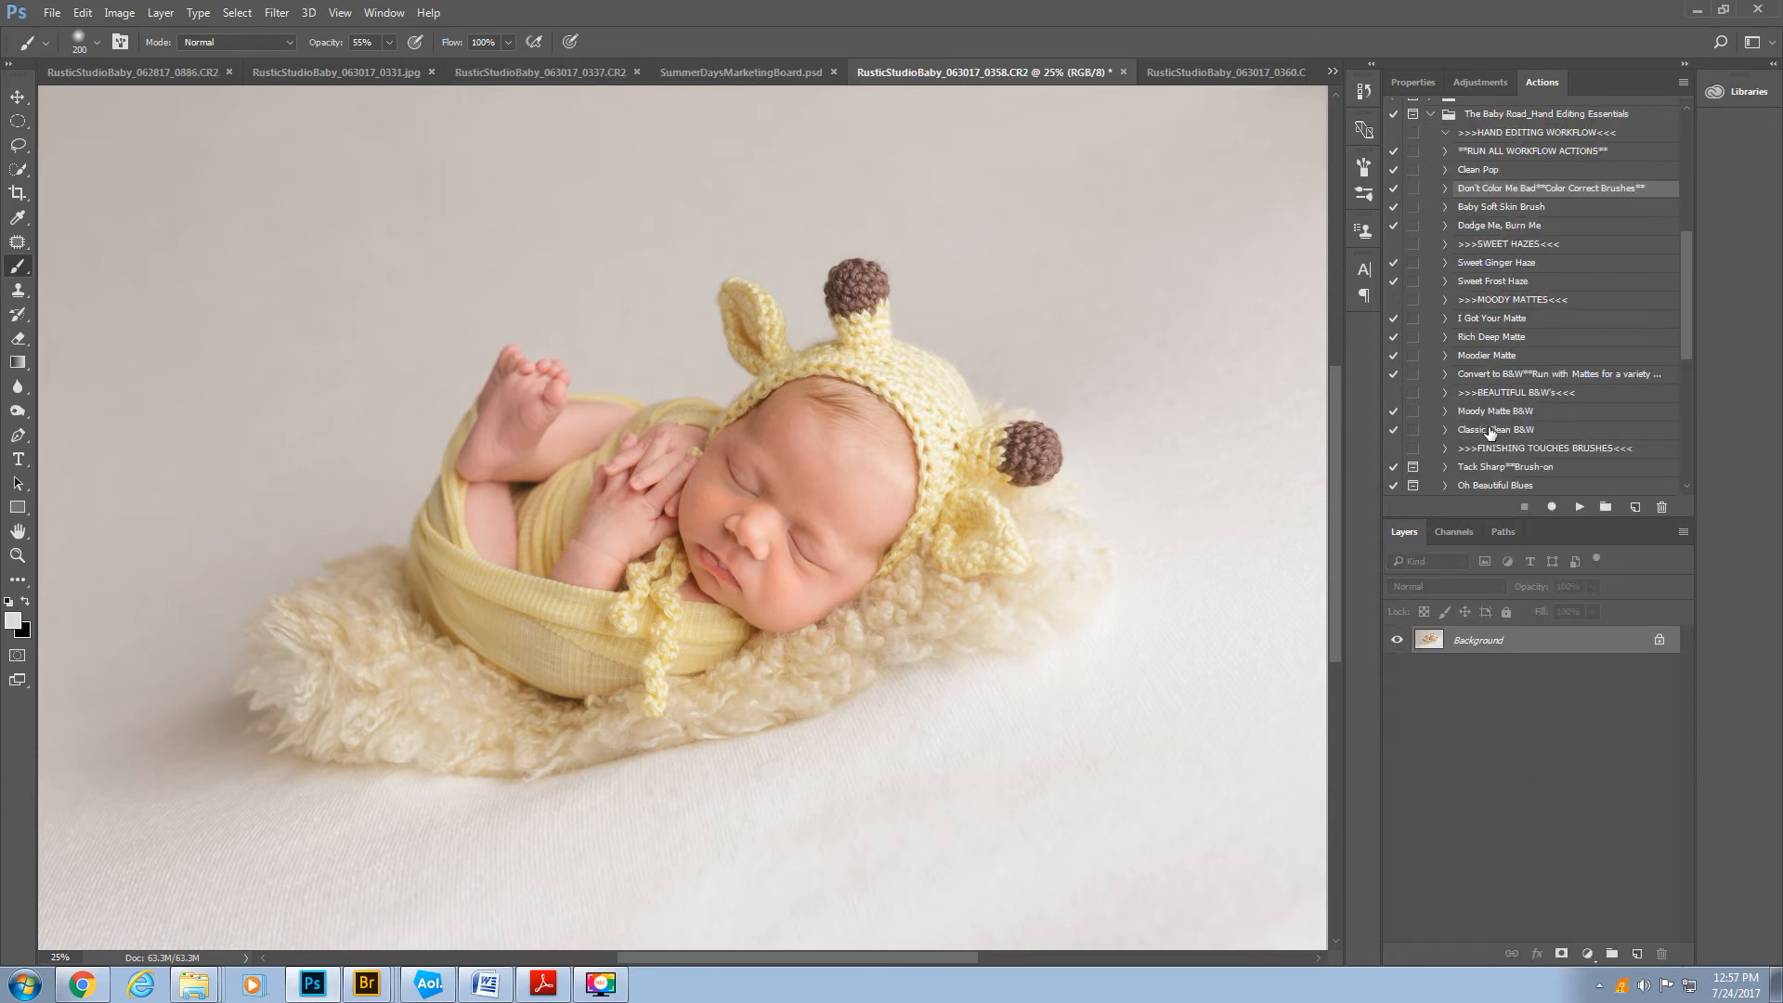
pyautogui.scroll(-1, 1490, 433)
pyautogui.scroll(-2, 1498, 448)
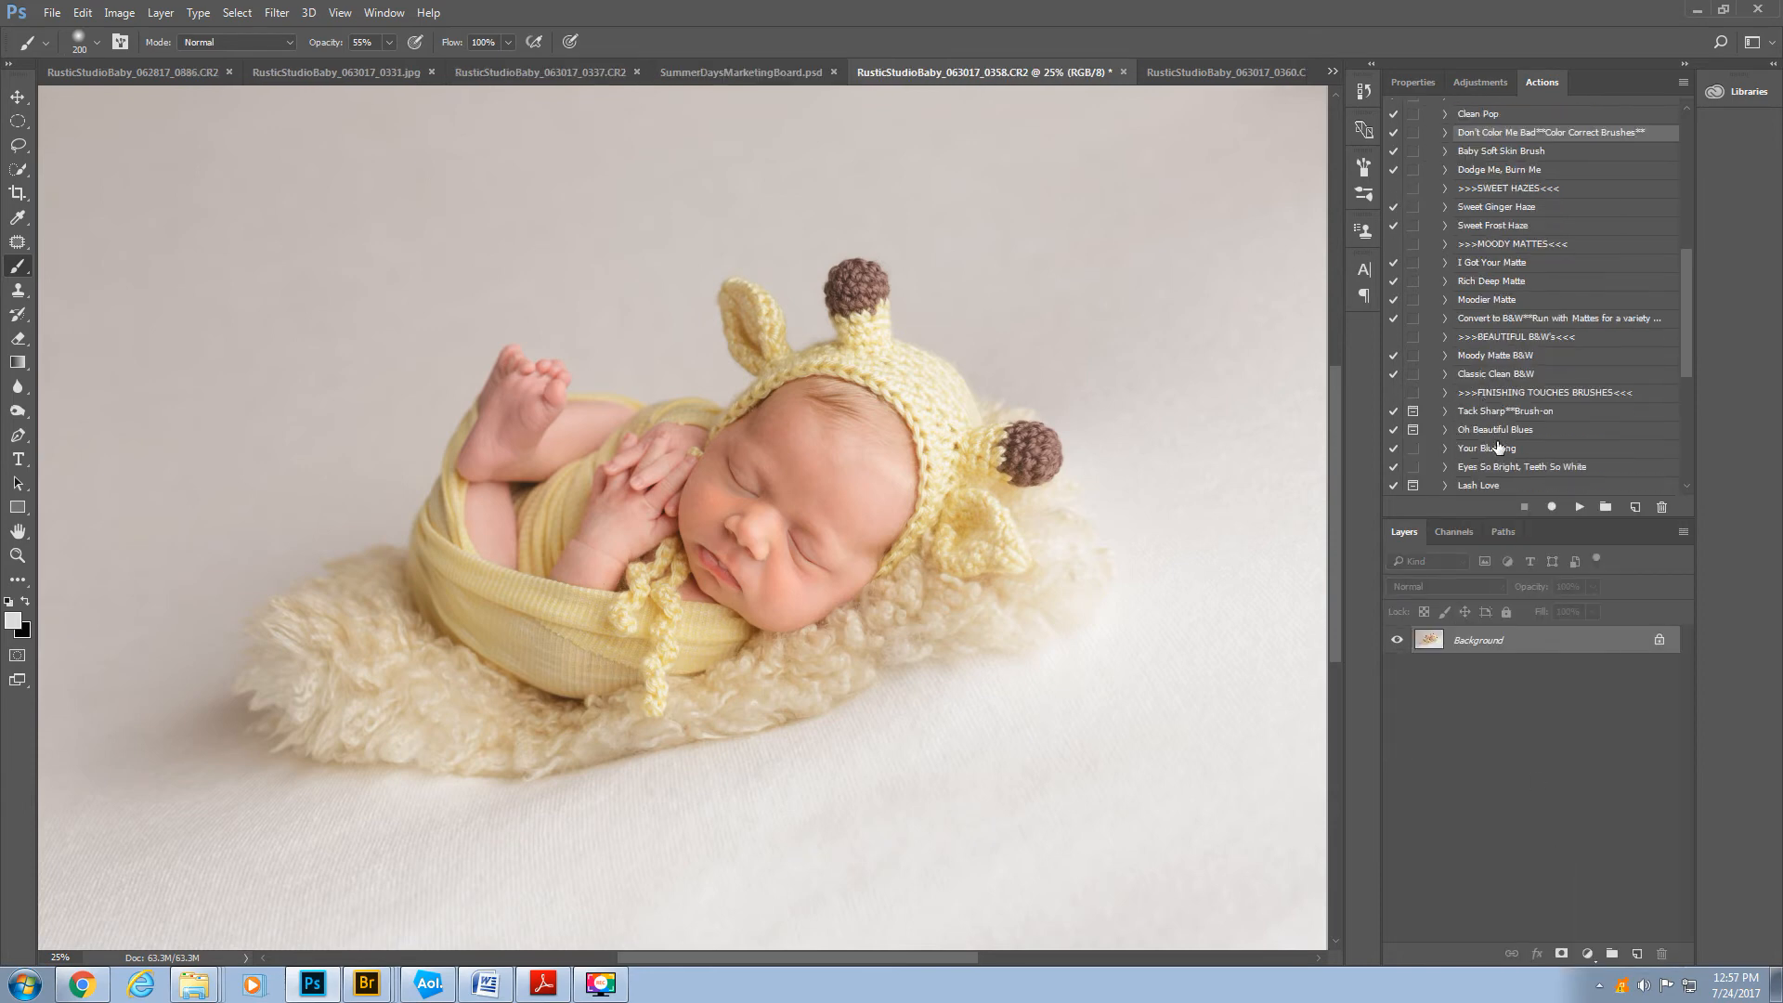
pyautogui.click(1506, 430)
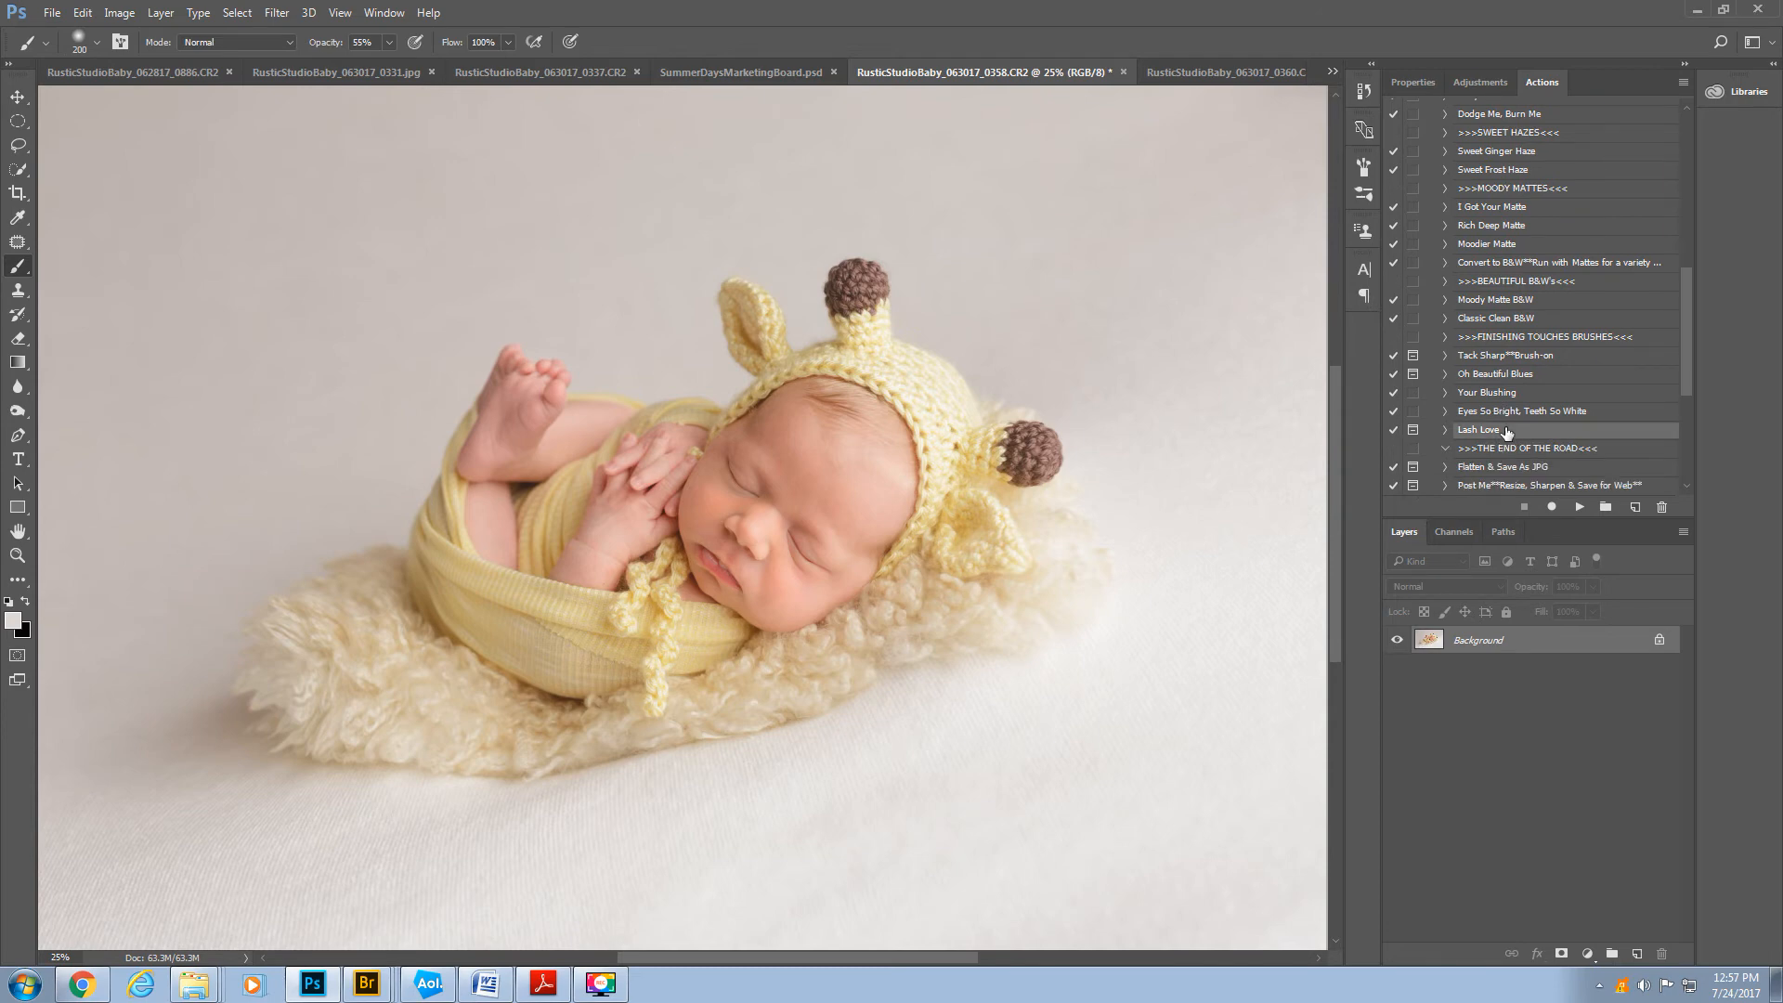
pyautogui.click(1579, 507)
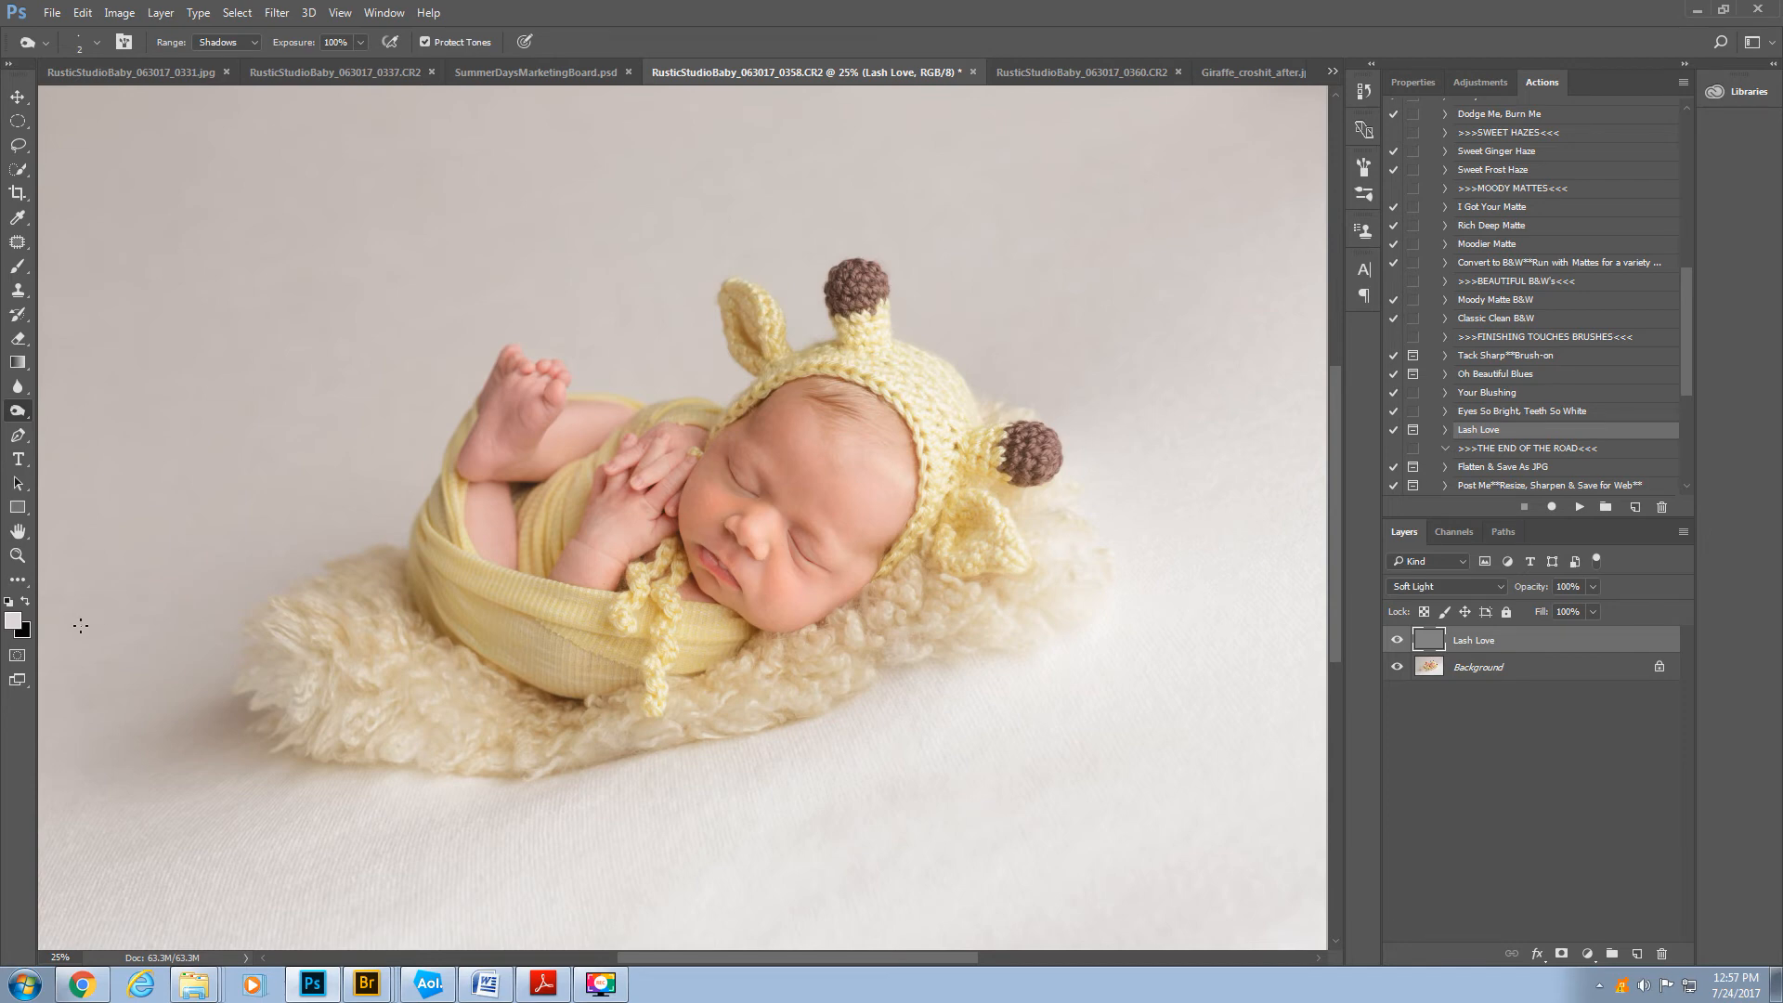
# - Darken the closed eyes' lash lines on the Lash Love layer with the Burn tool at 100% Shadows exposure, and flatten the image
pyautogui.click(17, 556)
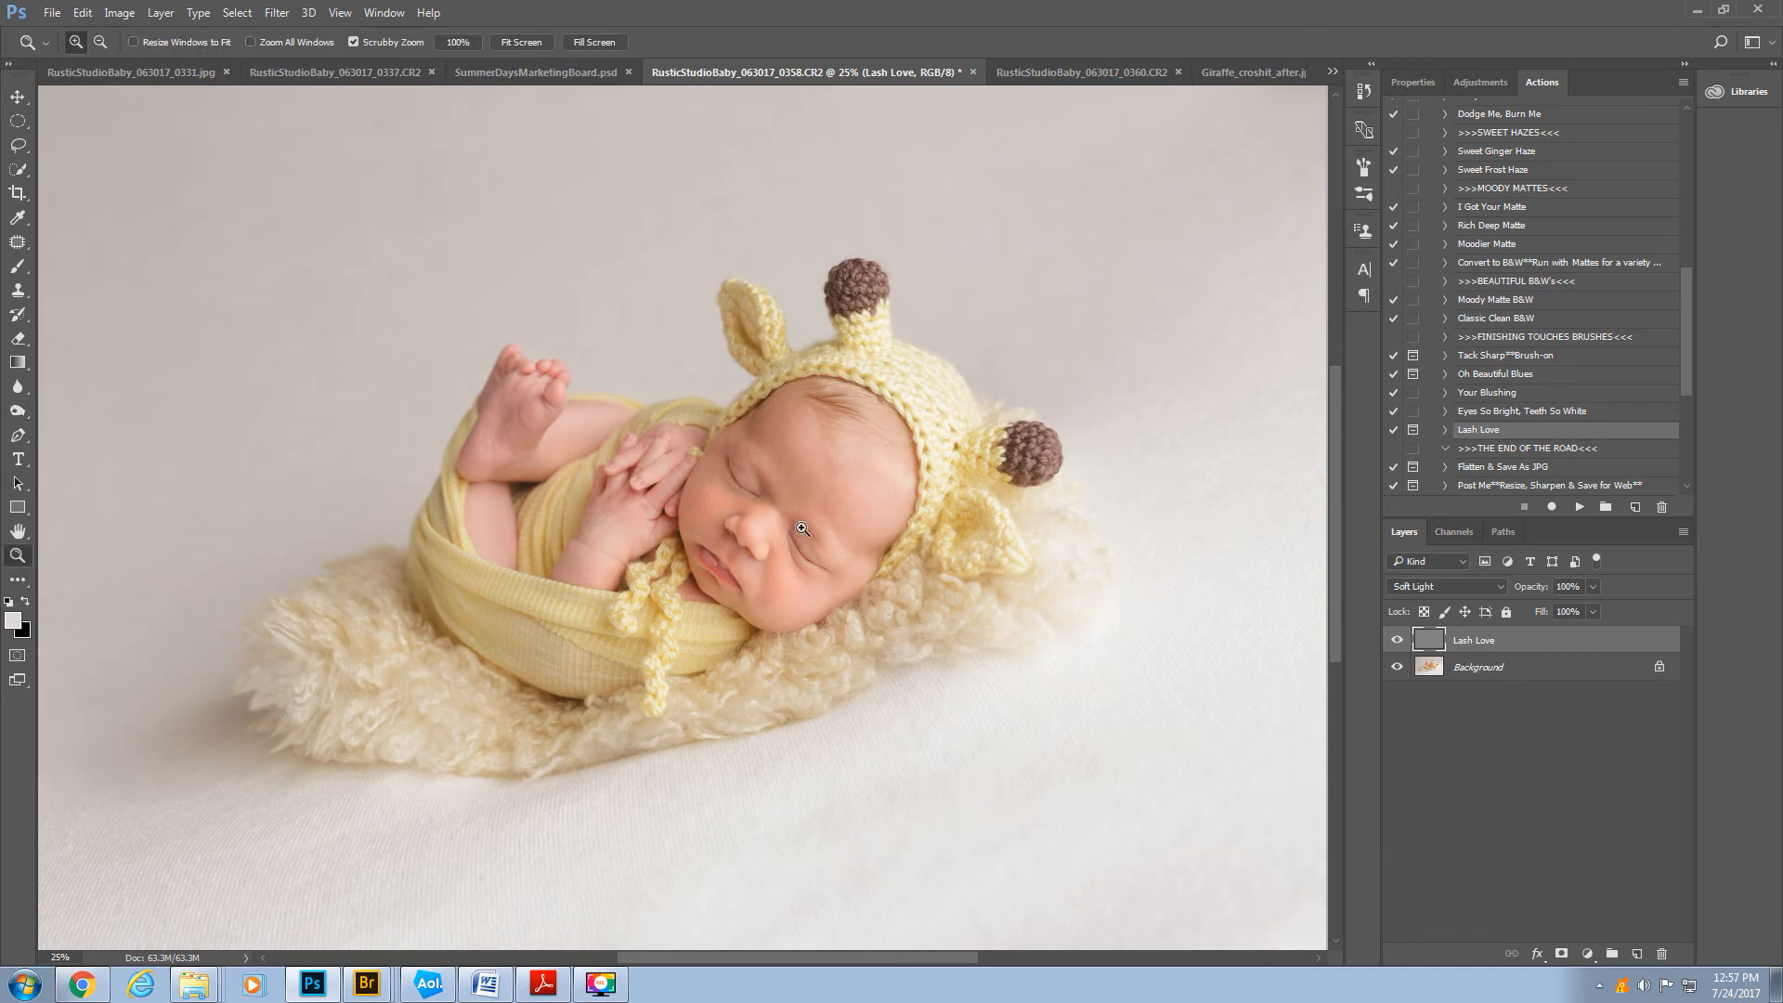
pyautogui.moveTo(801, 529); pyautogui.dragTo(800, 523)
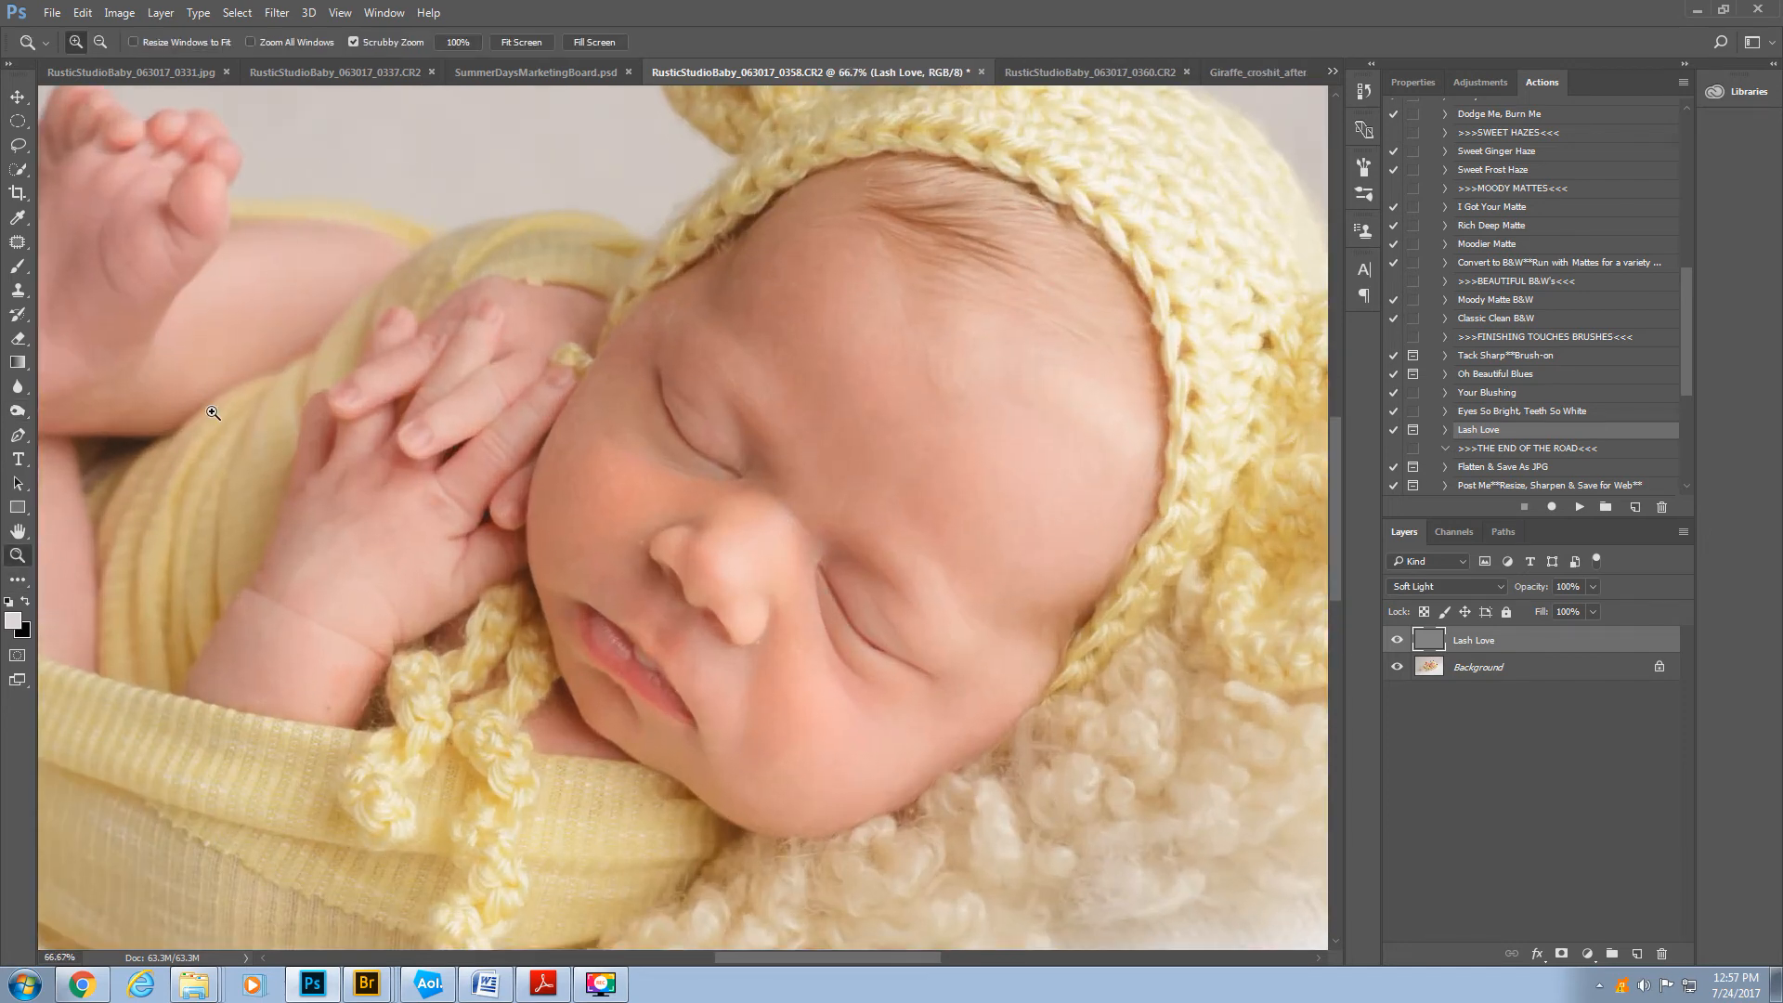
pyautogui.click(17, 418)
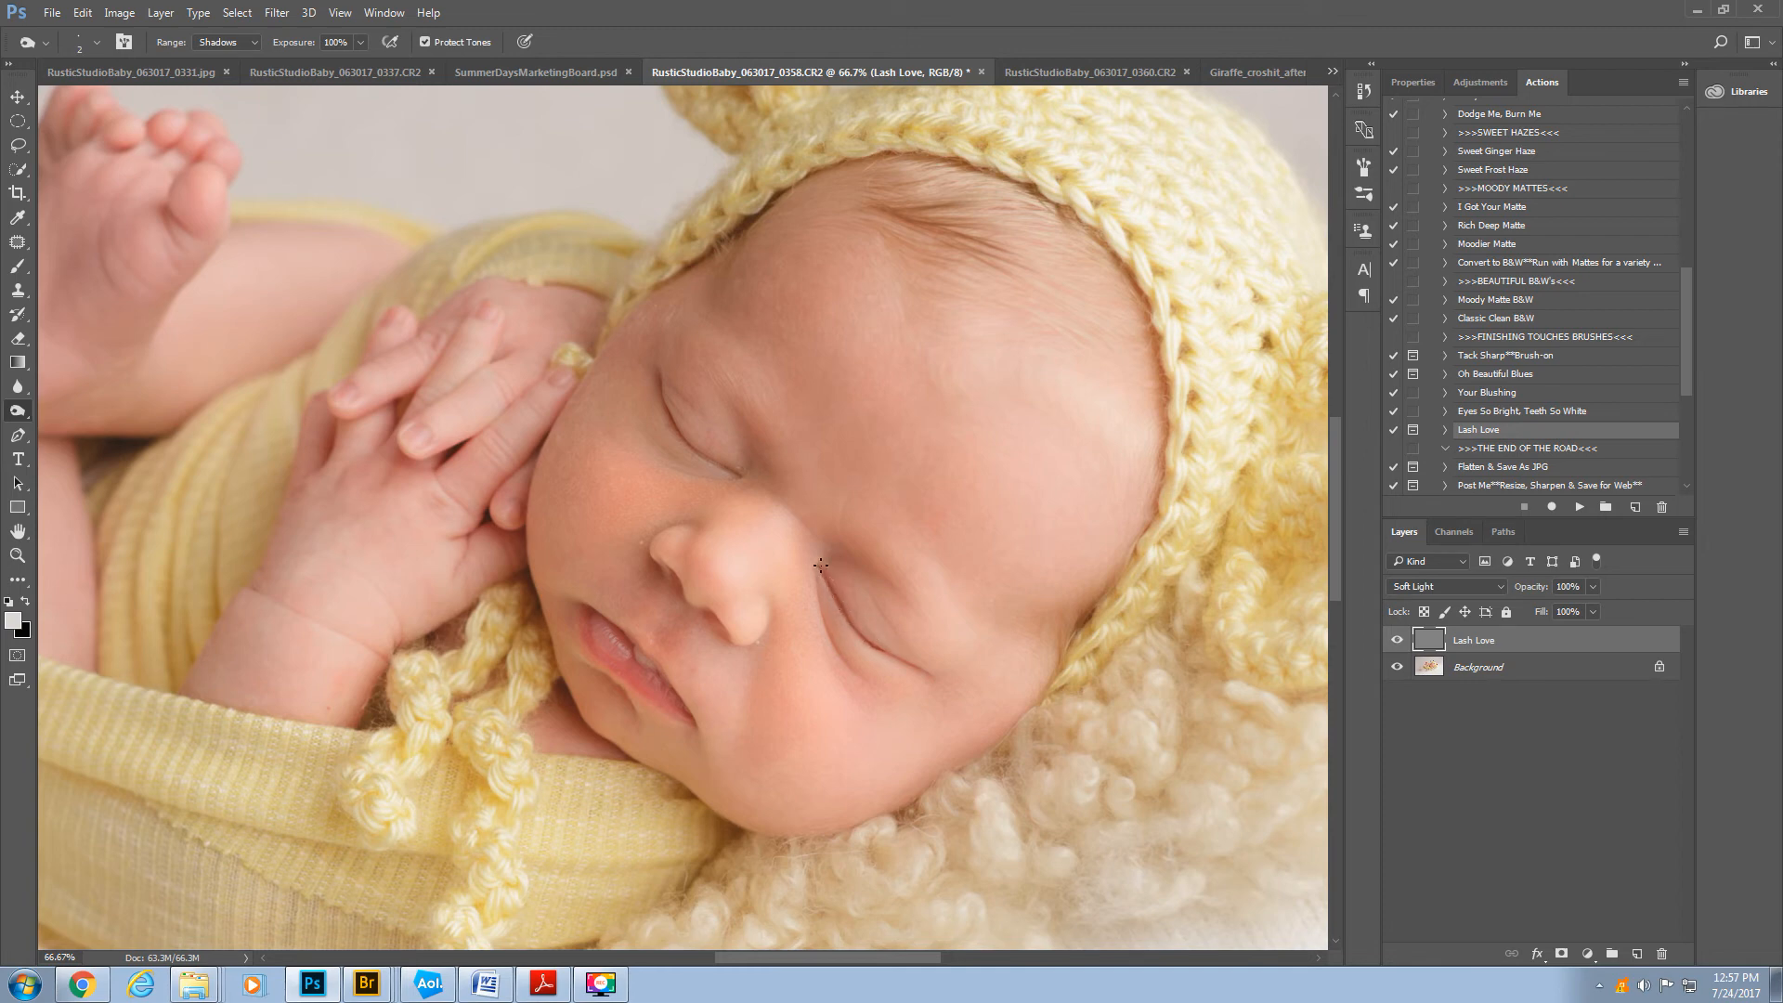
pyautogui.click(1682, 531)
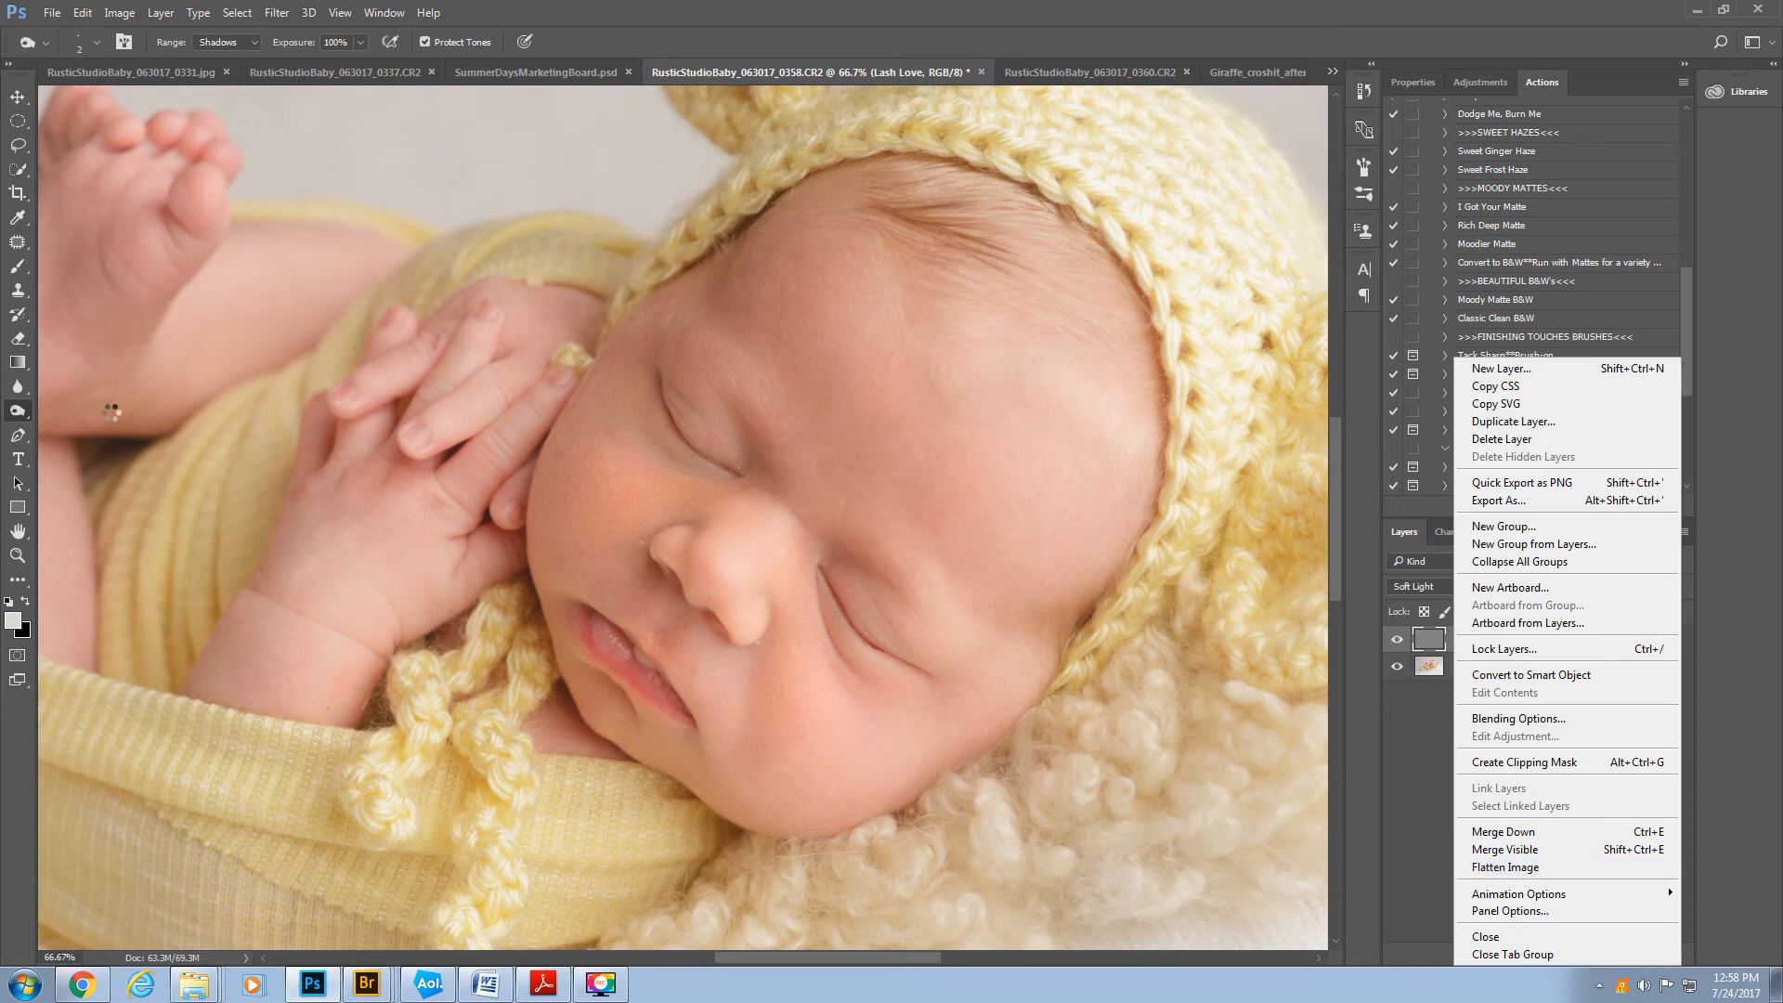
pyautogui.click(1505, 866)
# - Heal small blemishes on the baby's face and arm with the Spot Healing Brush
pyautogui.click(18, 242)
pyautogui.click(116, 241)
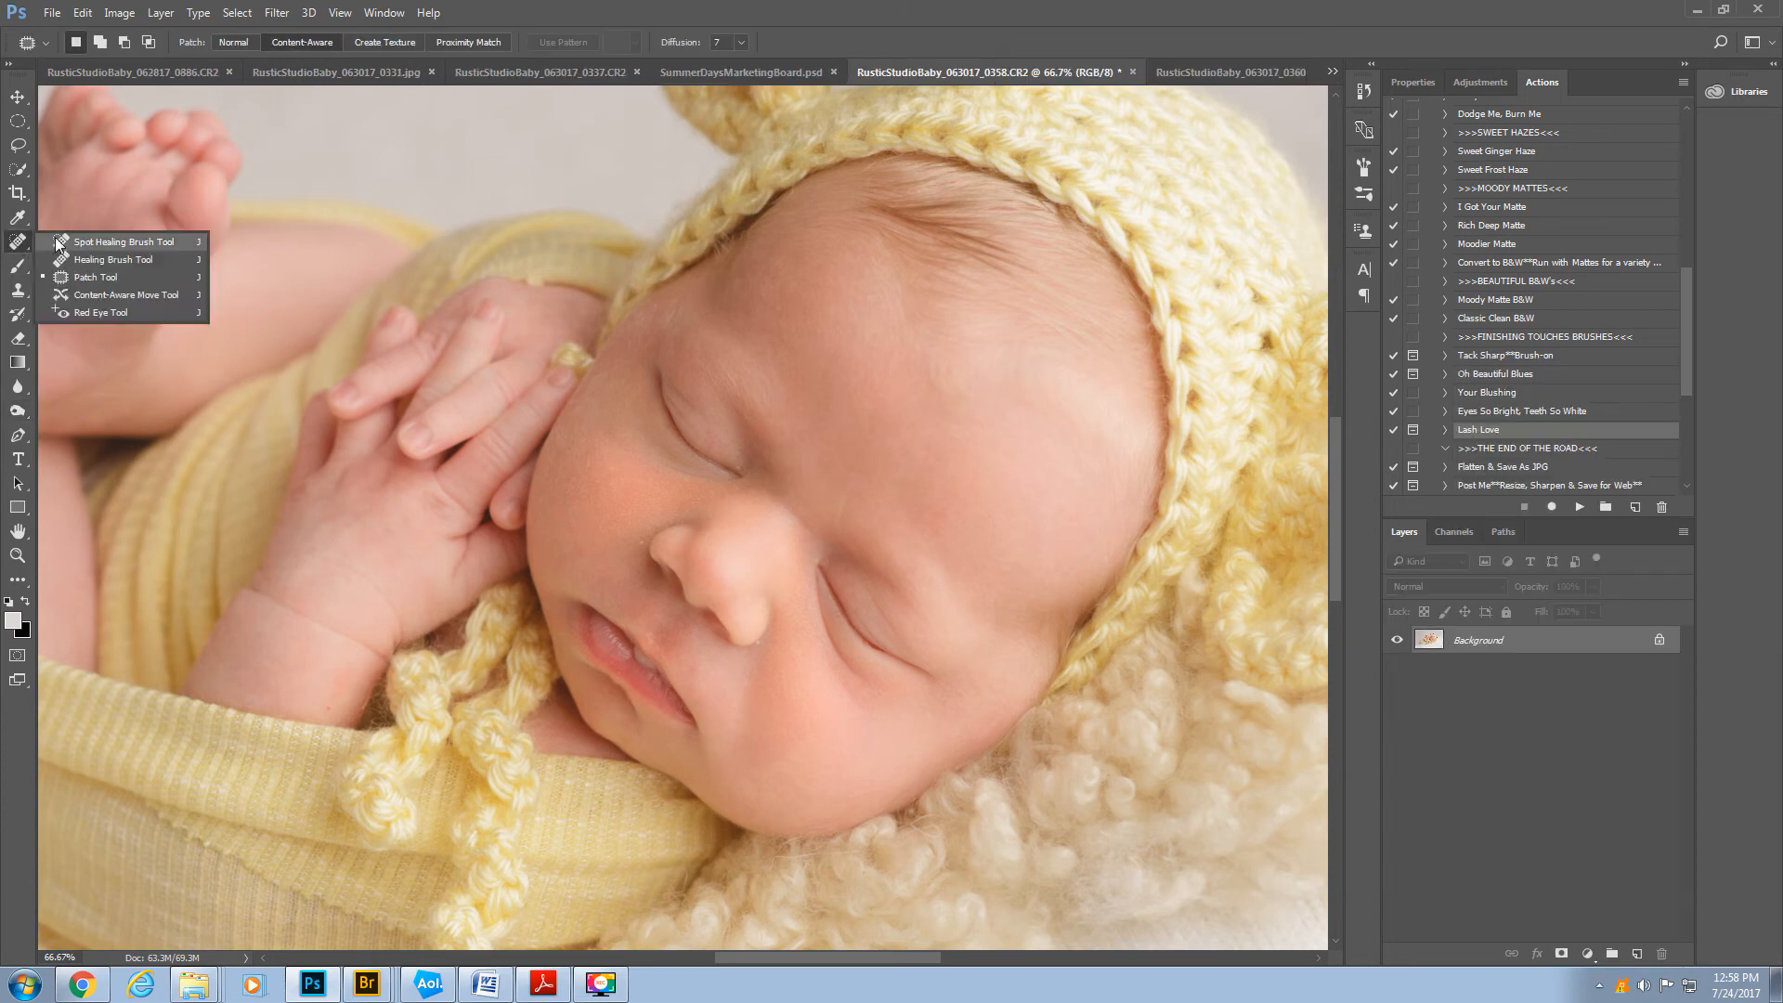
pyautogui.click(640, 539)
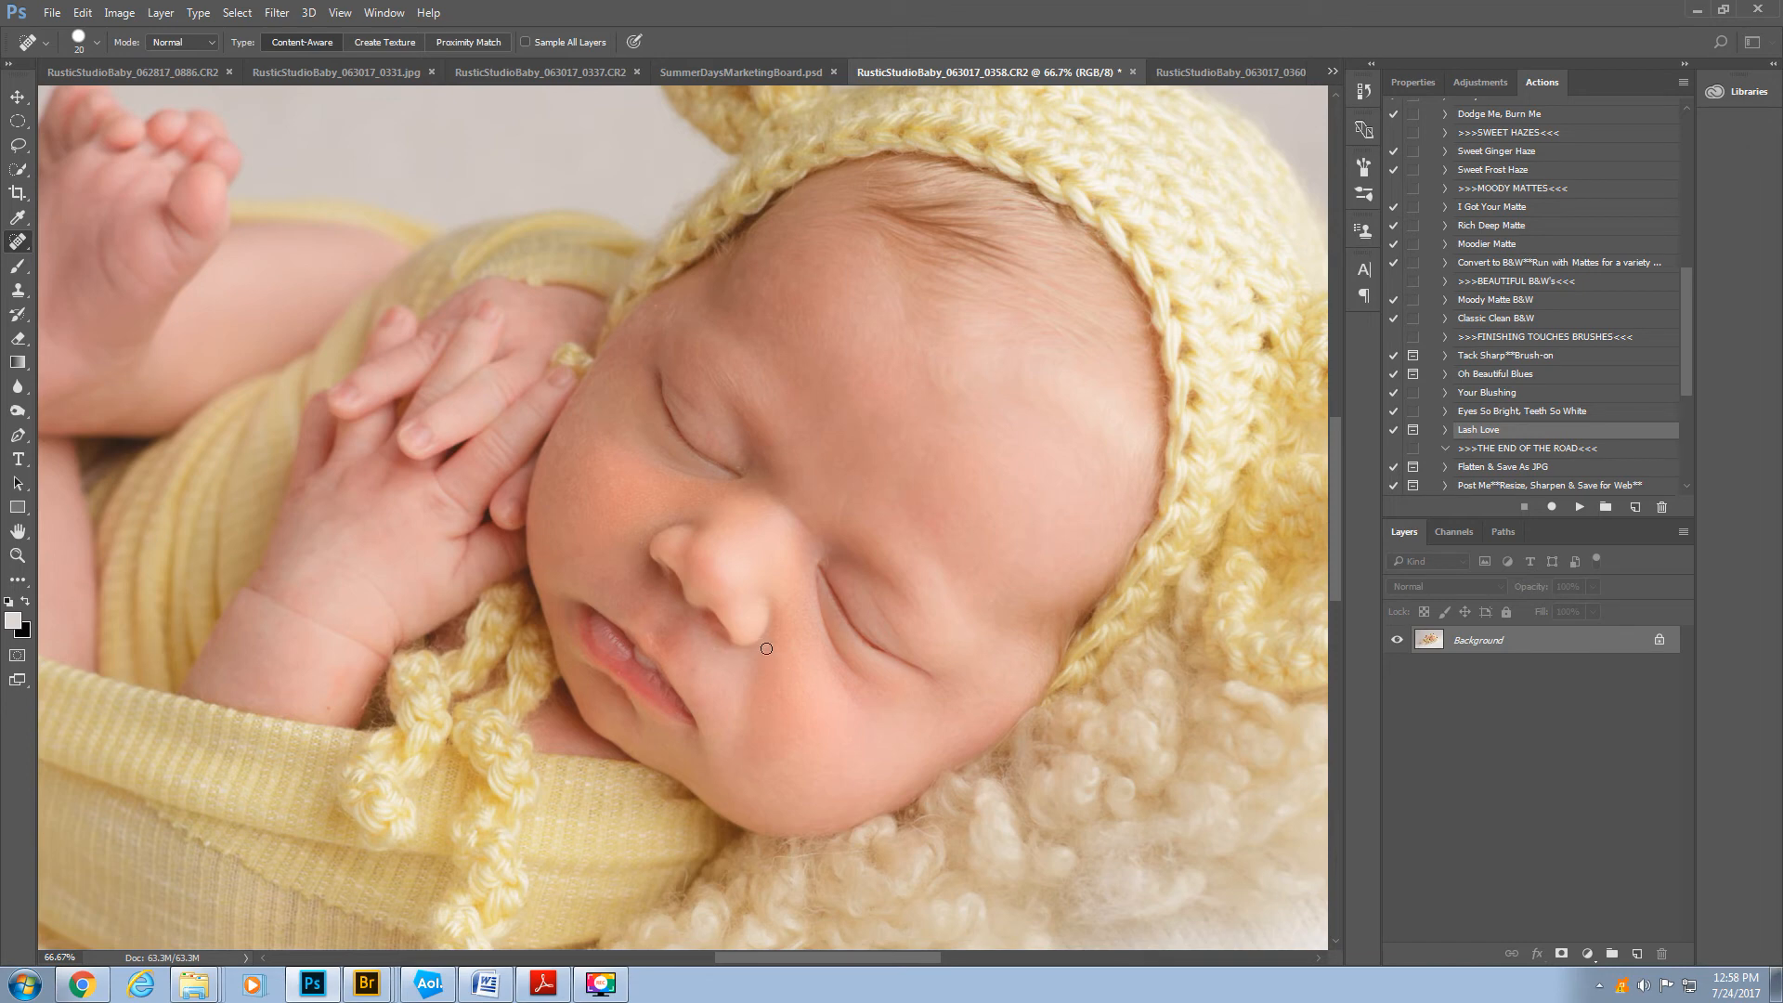
pyautogui.click(817, 559)
pyautogui.moveTo(329, 706)
pyautogui.mouseDown()
pyautogui.moveTo(344, 670)
pyautogui.moveTo(314, 707)
pyautogui.mouseUp()
# - Smooth the skin with the Imagenomic Portraiture filter, sampling the skin tones mask from the baby's face
pyautogui.click(16, 556)
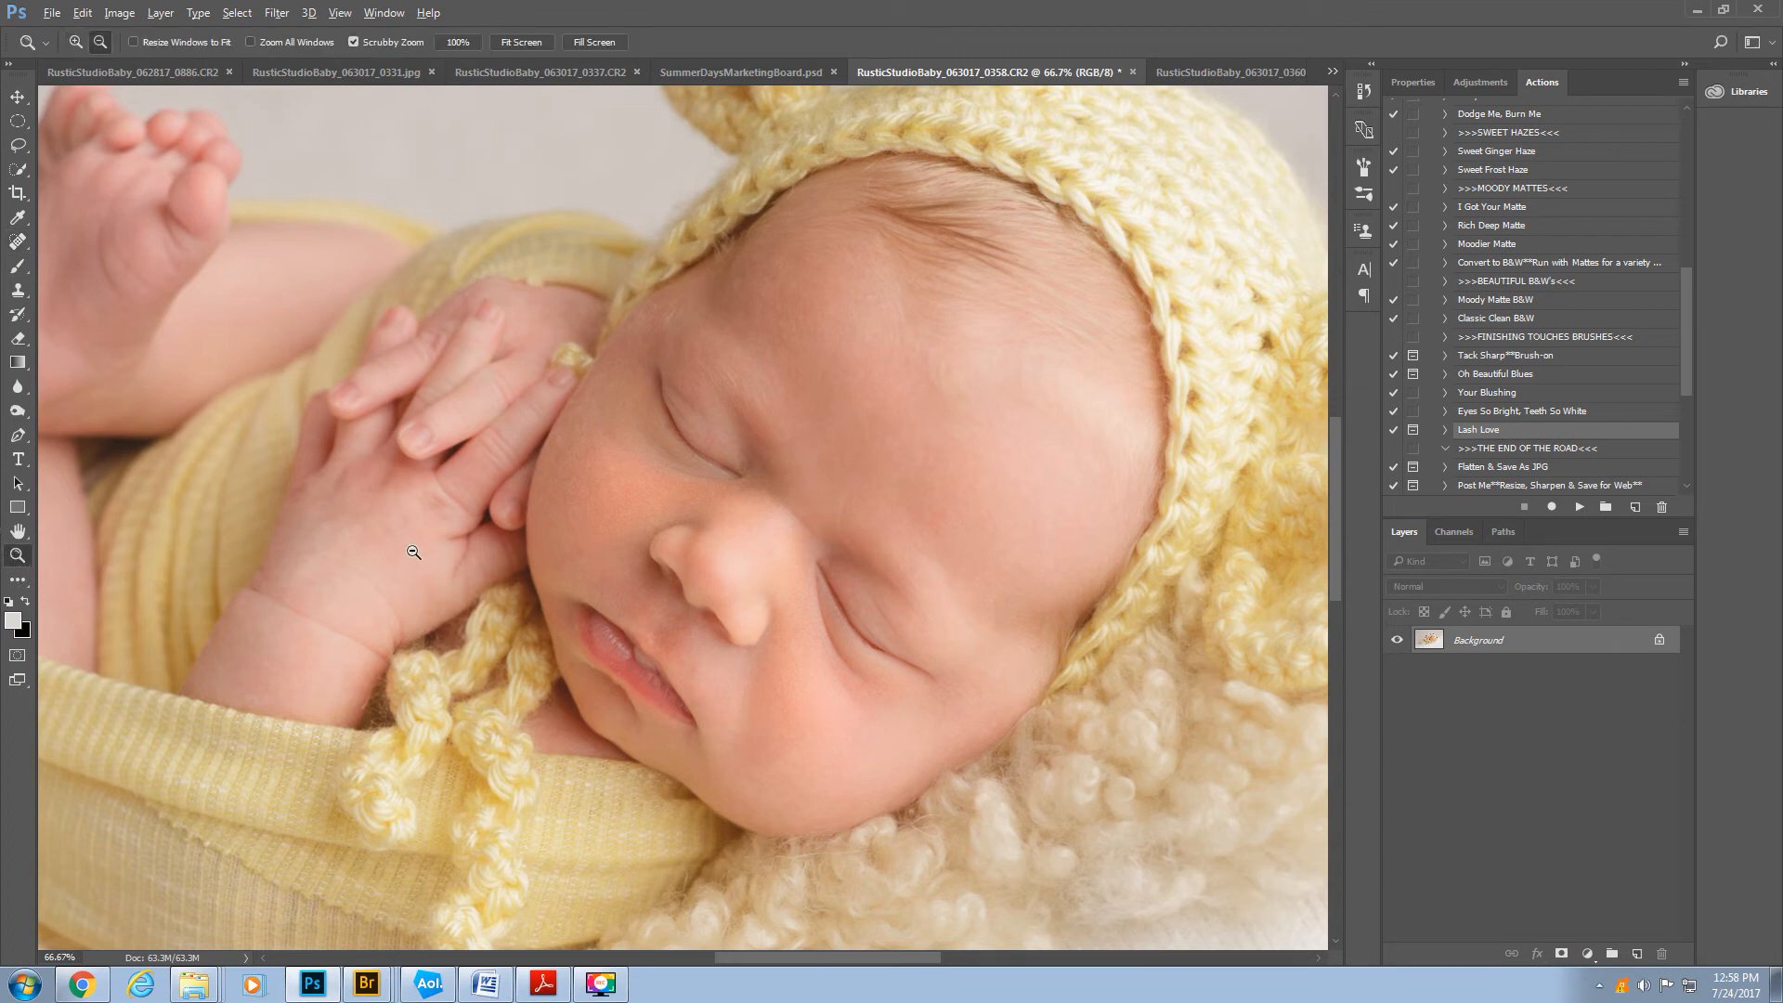
pyautogui.keyDown('alt'); pyautogui.click(412, 556); pyautogui.keyUp('alt')
pyautogui.keyDown('alt'); pyautogui.click(413, 555); pyautogui.keyUp('alt')
pyautogui.keyDown('alt'); pyautogui.click(419, 546); pyautogui.keyUp('alt')
pyautogui.keyDown('alt'); pyautogui.click(420, 543); pyautogui.keyUp('alt')
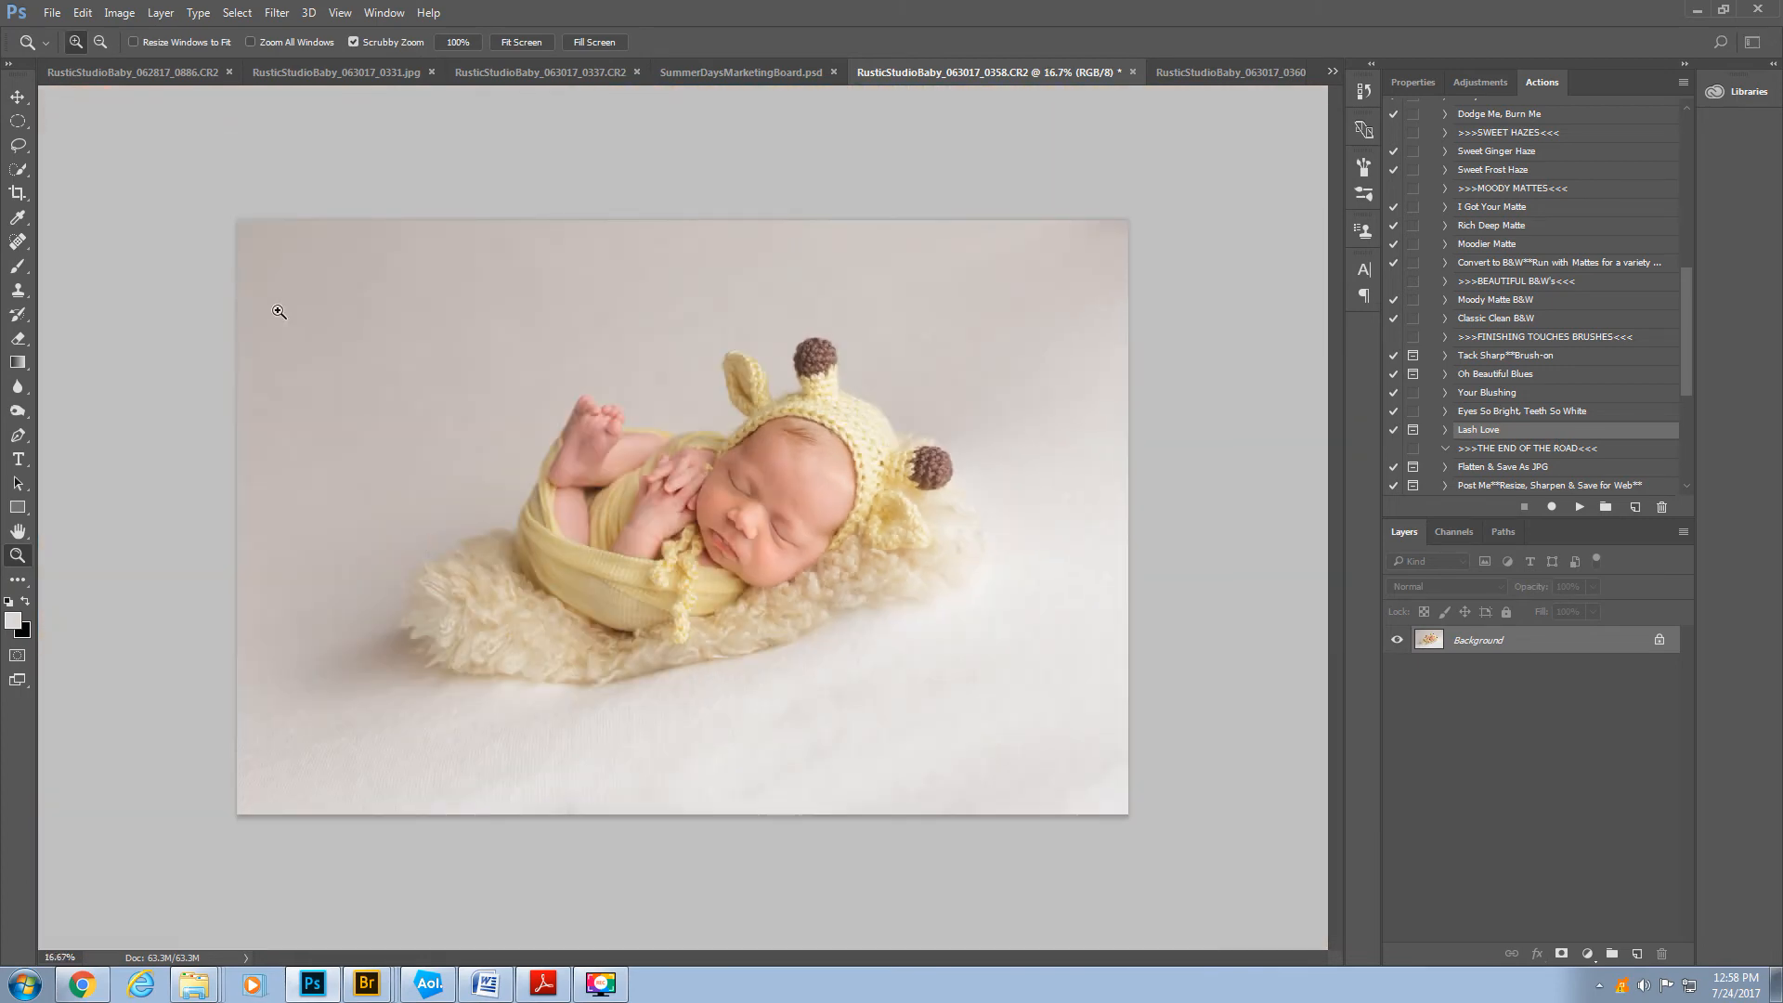
pyautogui.click(277, 12)
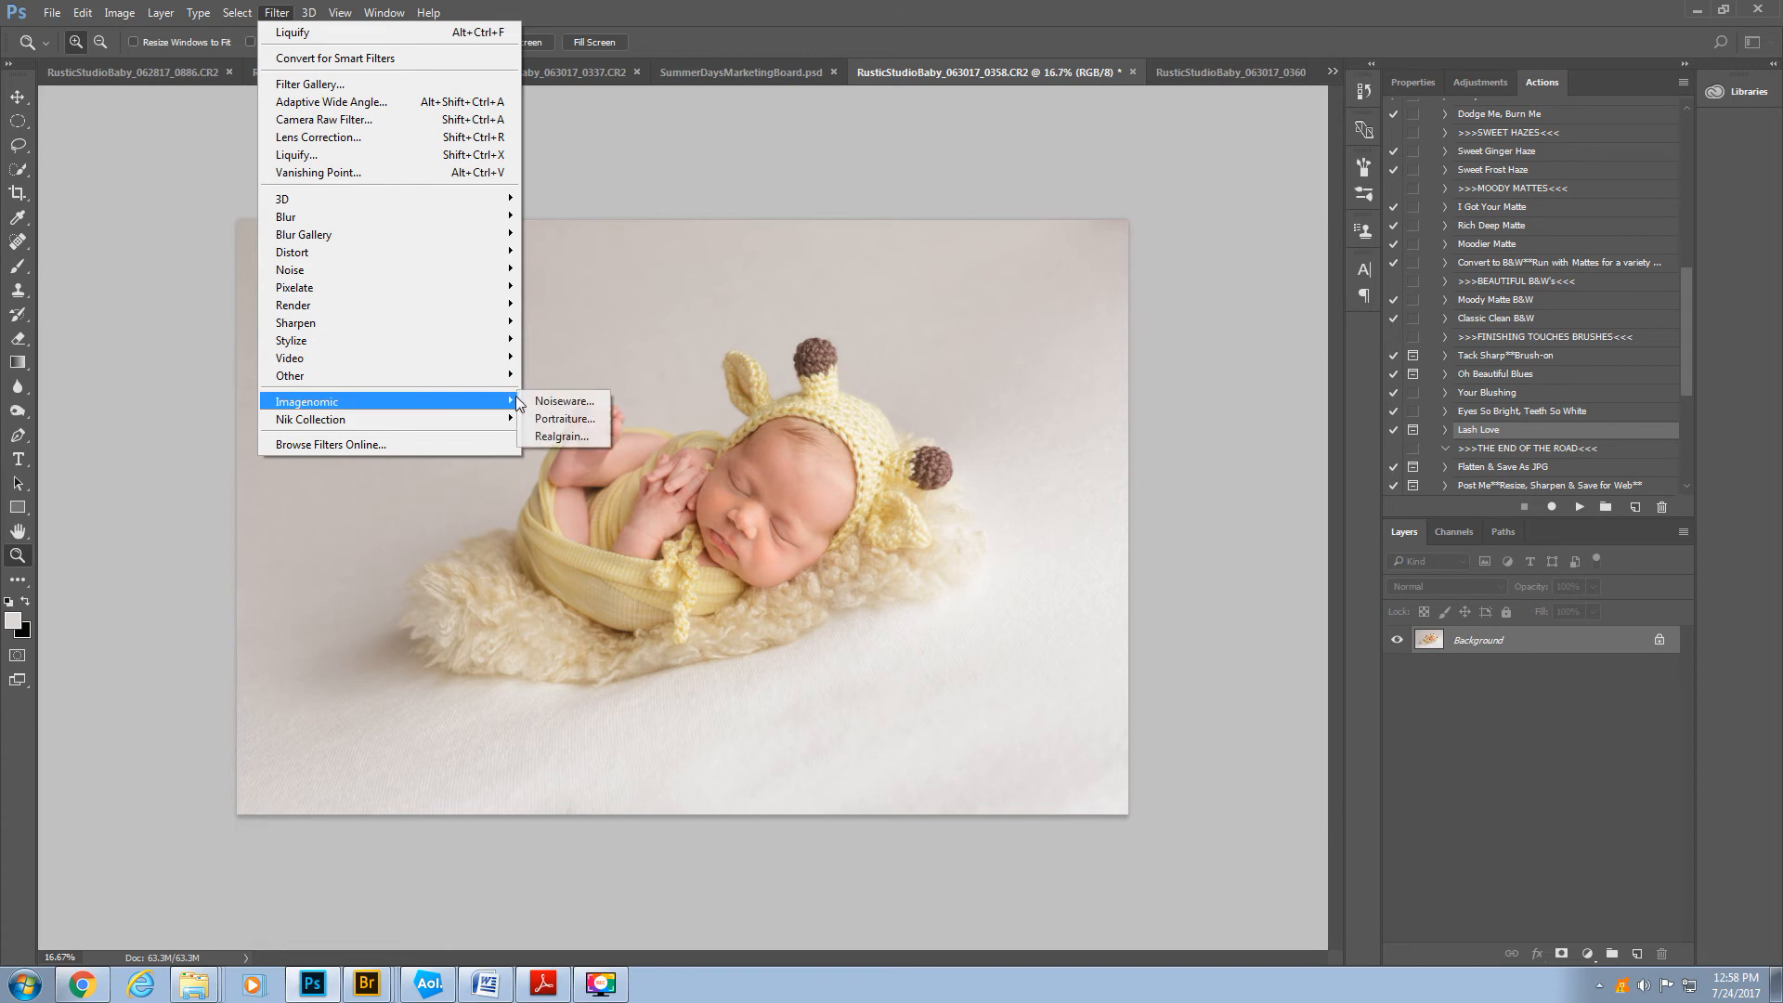
pyautogui.click(560, 413)
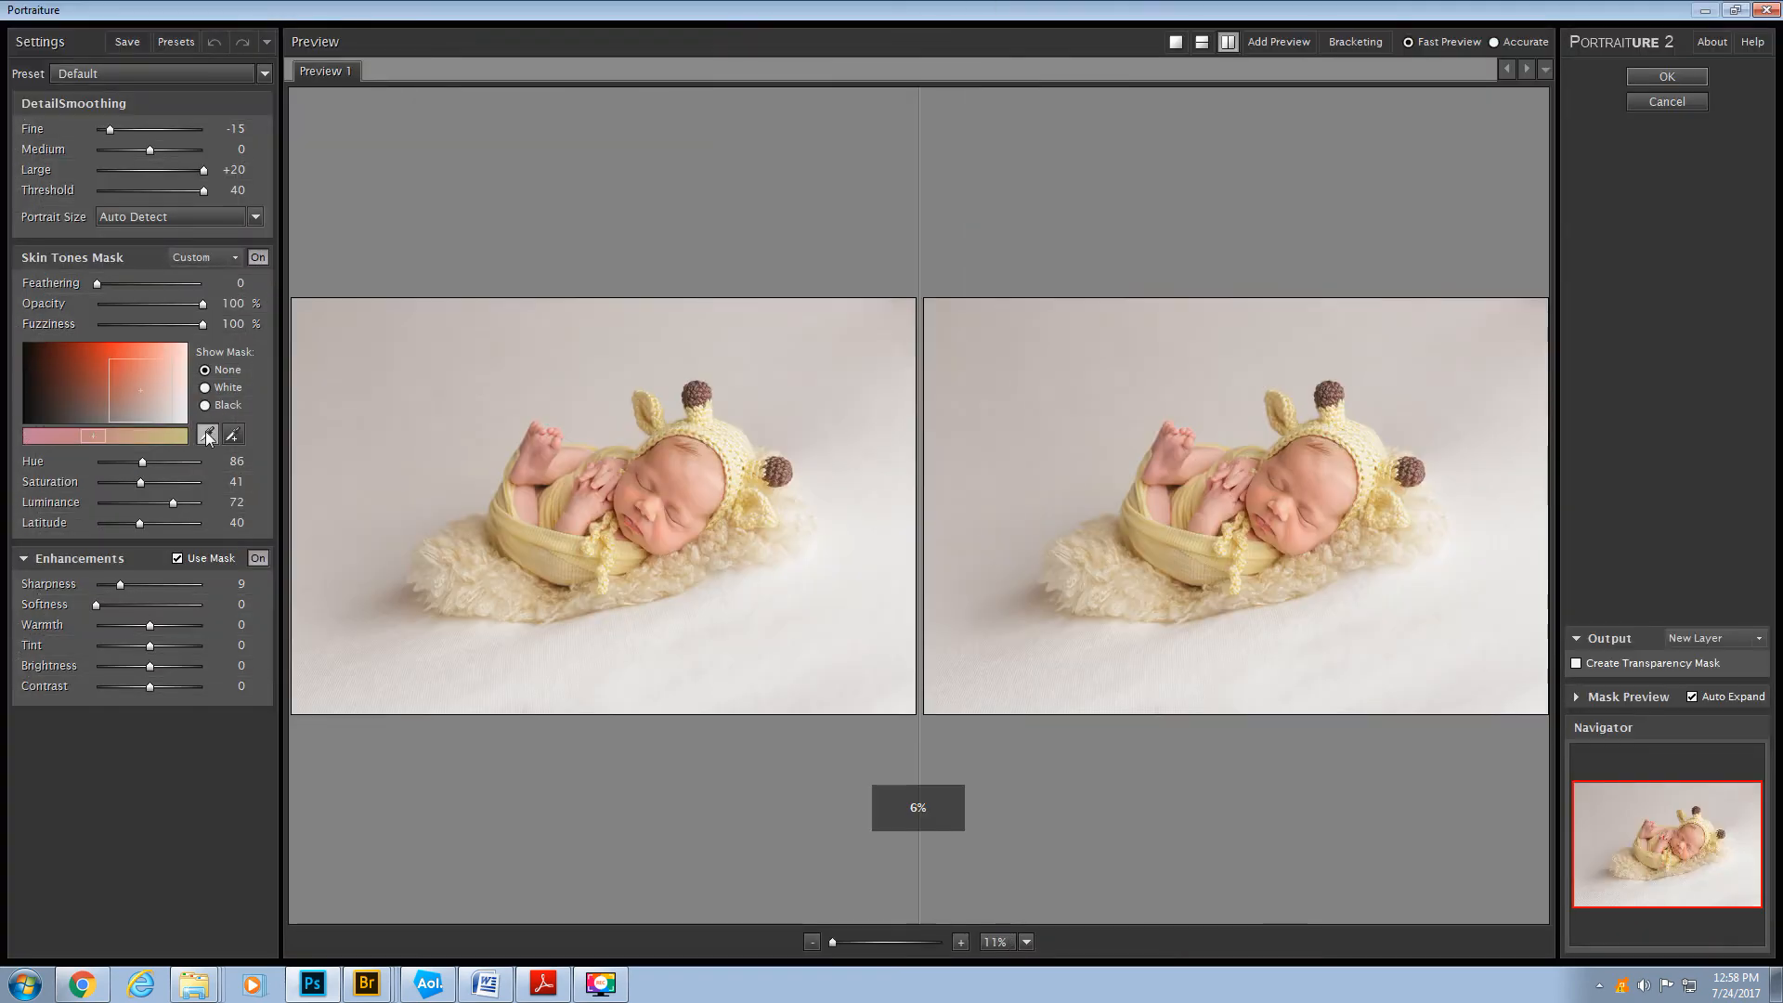
pyautogui.click(207, 437)
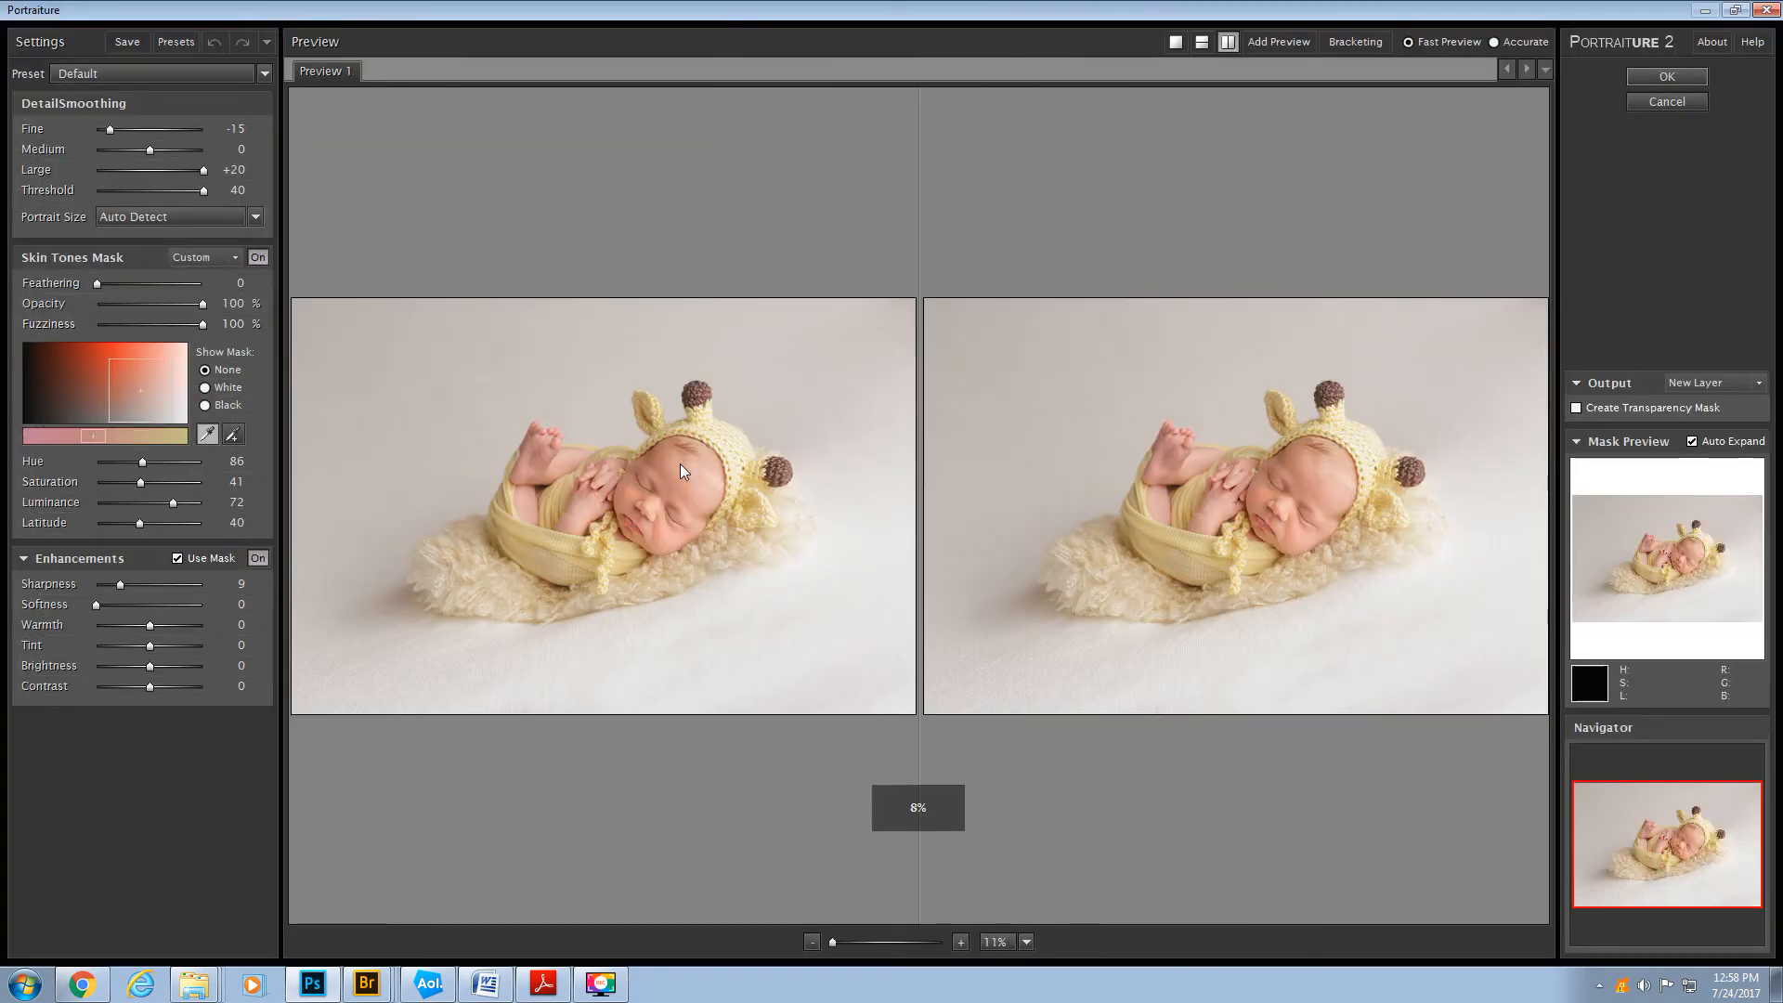
pyautogui.click(691, 471)
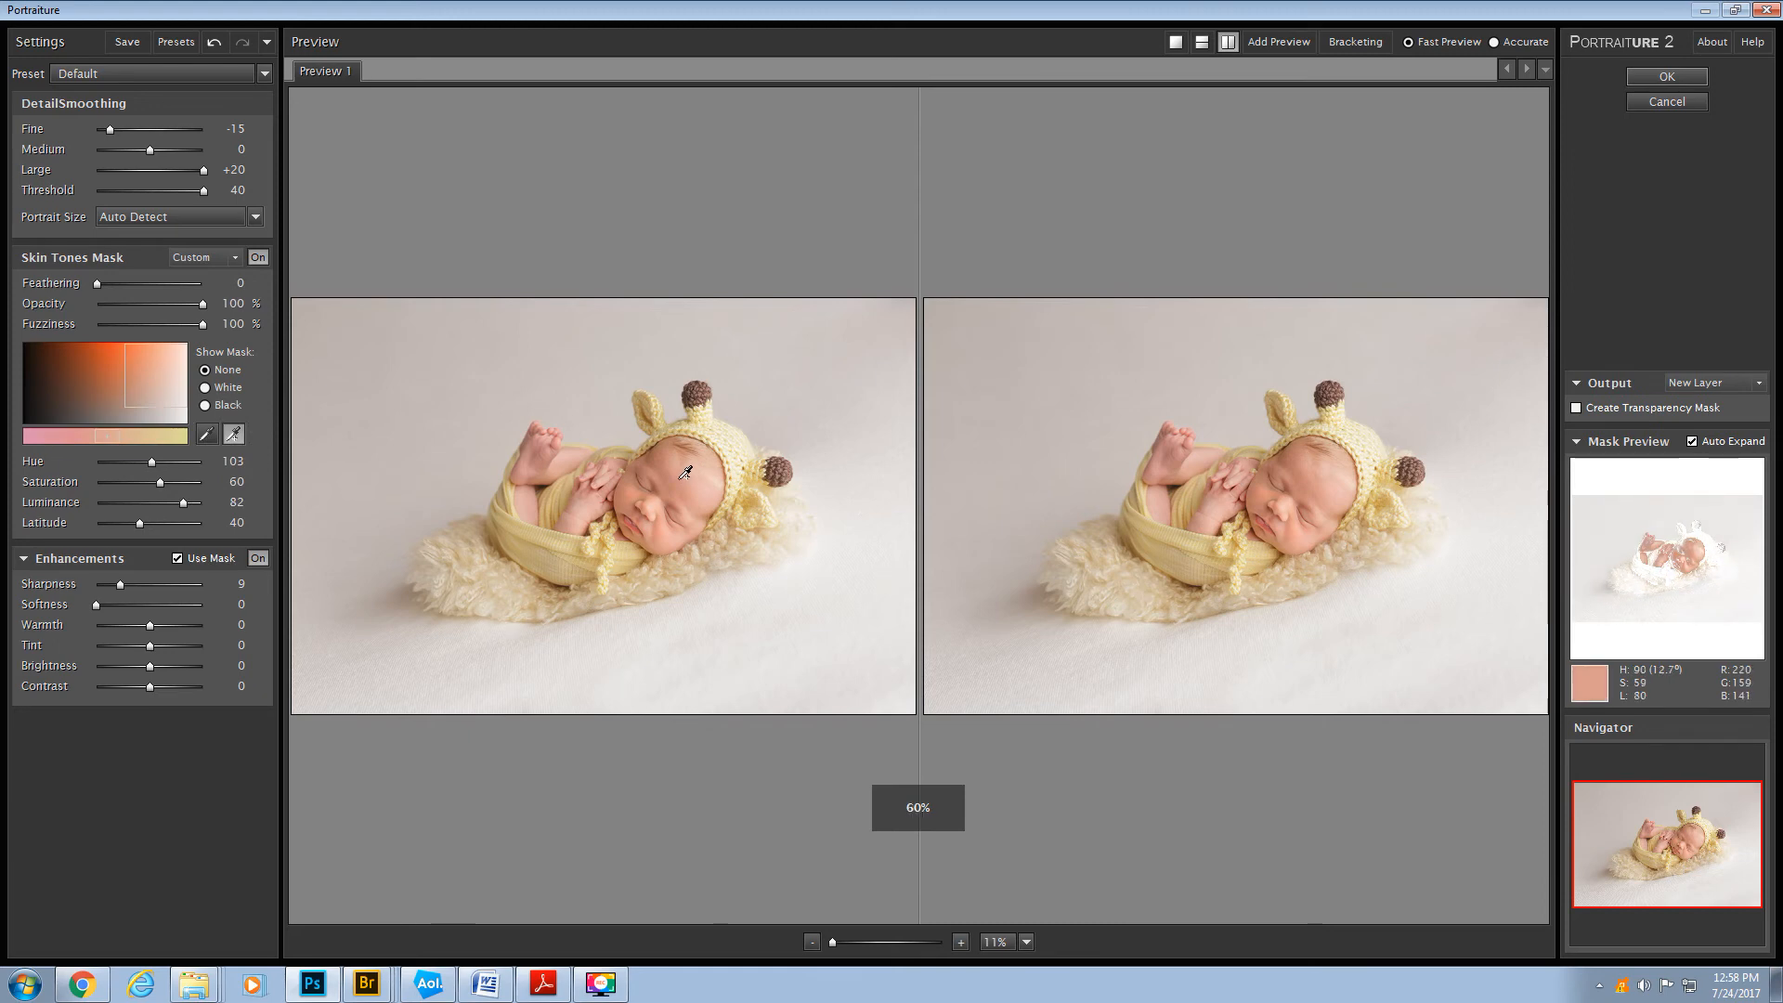
pyautogui.click(626, 502)
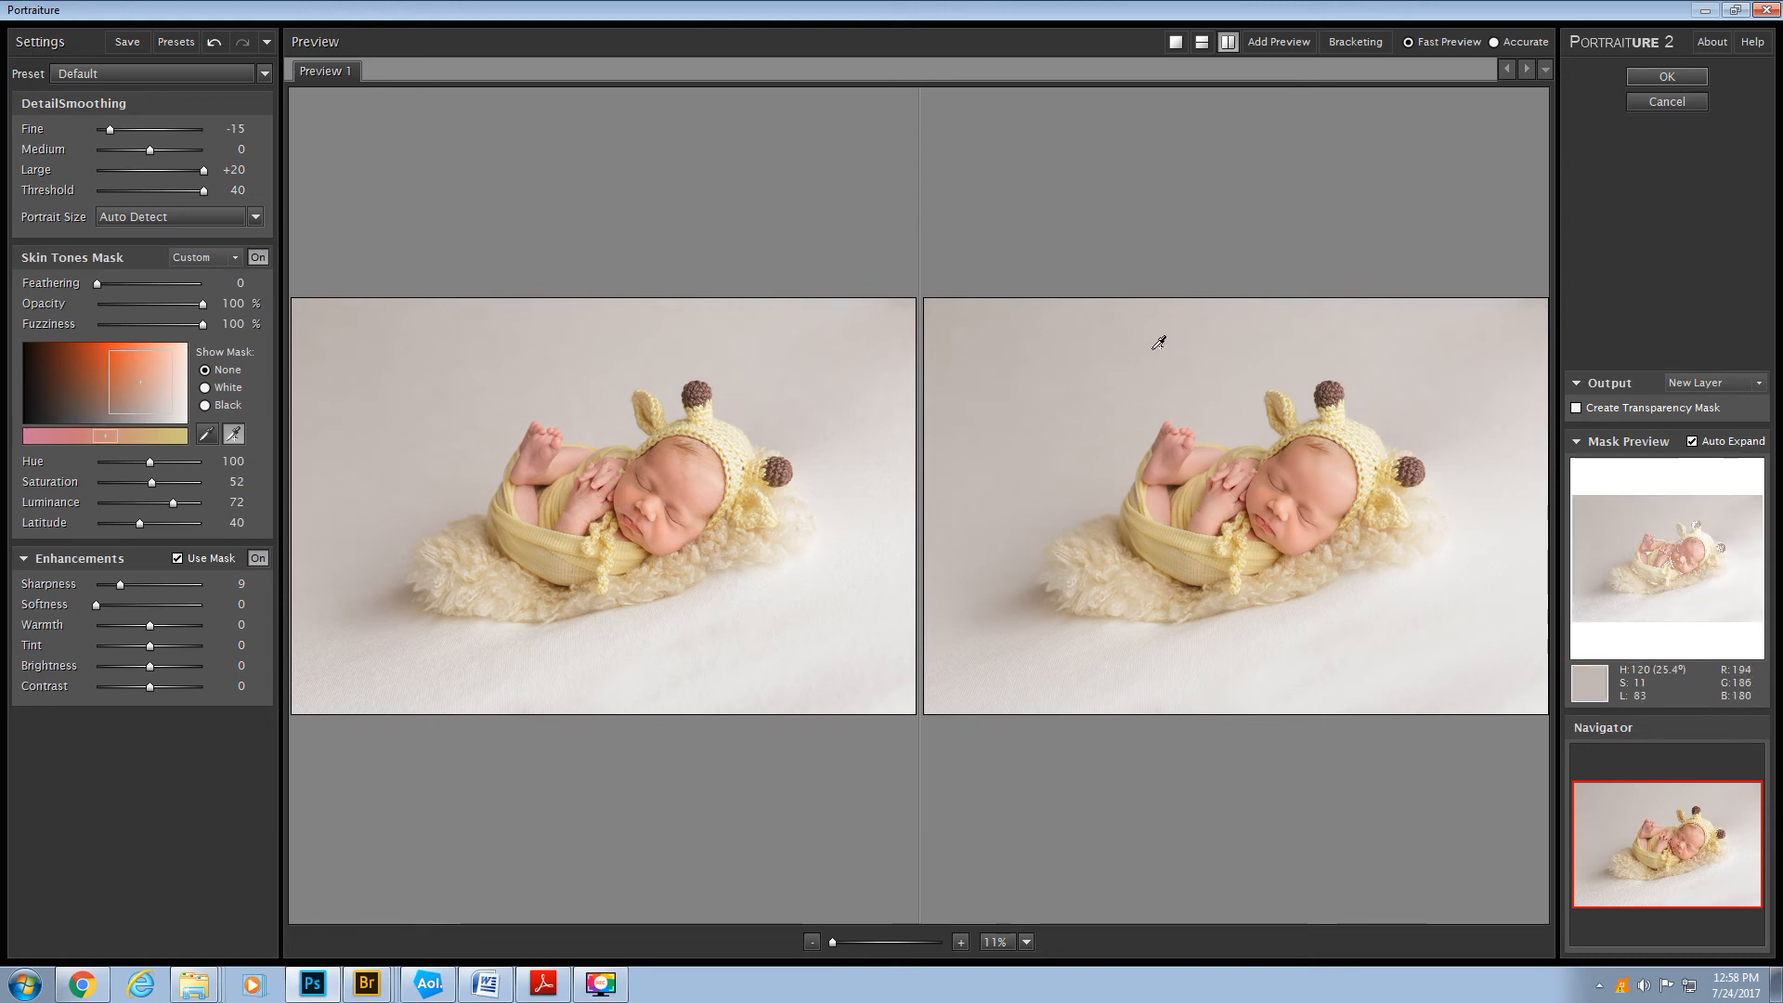
pyautogui.click(1652, 76)
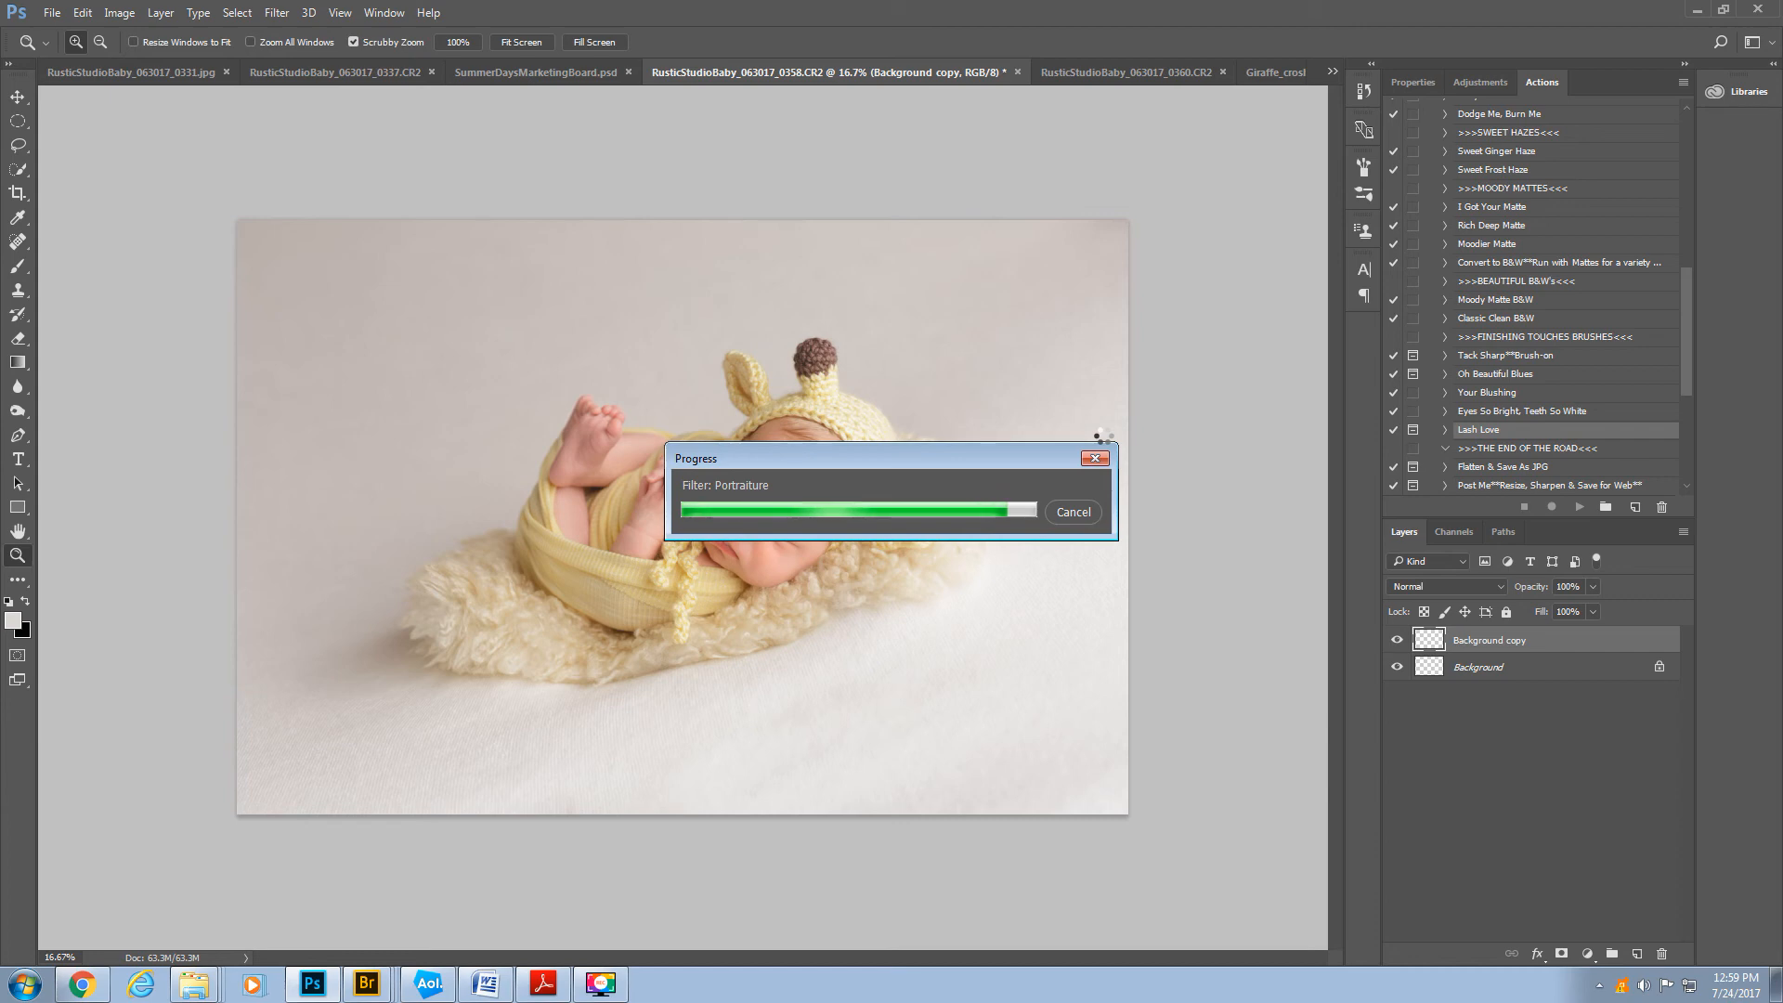
# - Reduce the Portraiture-smoothed Background copy layer to 51% opacity and flatten the image
pyautogui.click(1495, 640)
pyautogui.moveTo(1527, 586); pyautogui.dragTo(1494, 615)
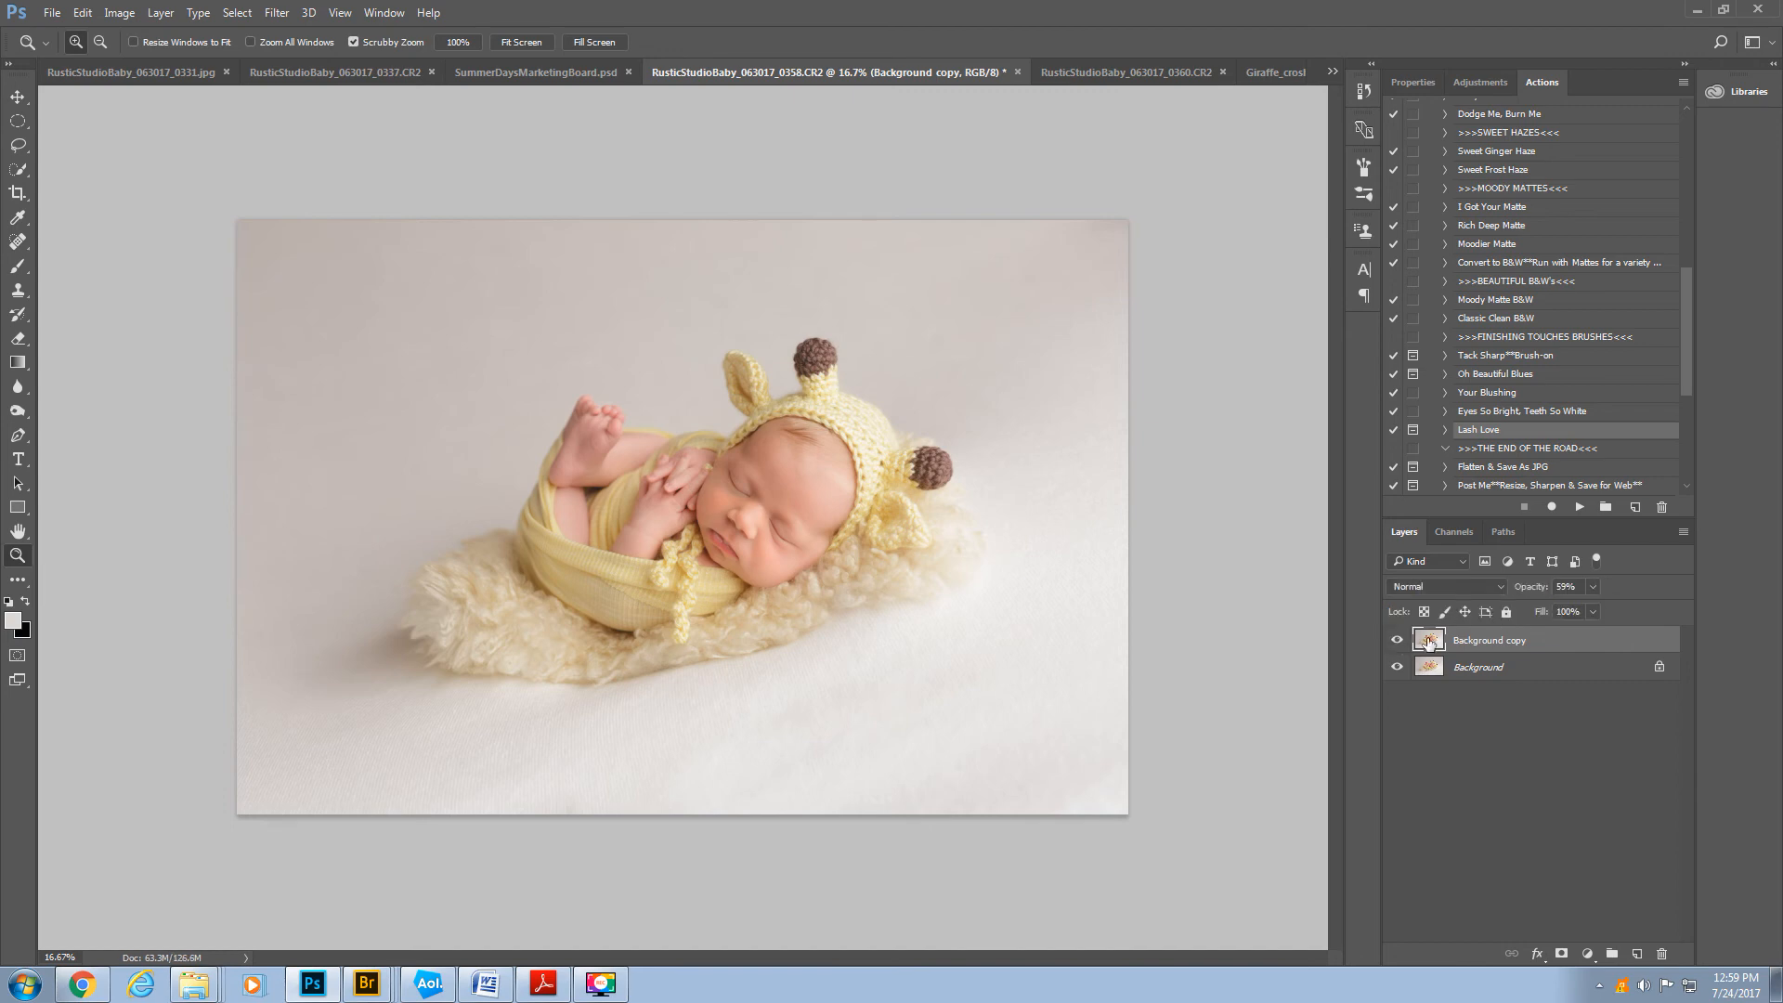
pyautogui.moveTo(1543, 588)
pyautogui.mouseDown()
pyautogui.moveTo(1529, 593)
pyautogui.moveTo(1546, 589)
pyautogui.mouseUp()
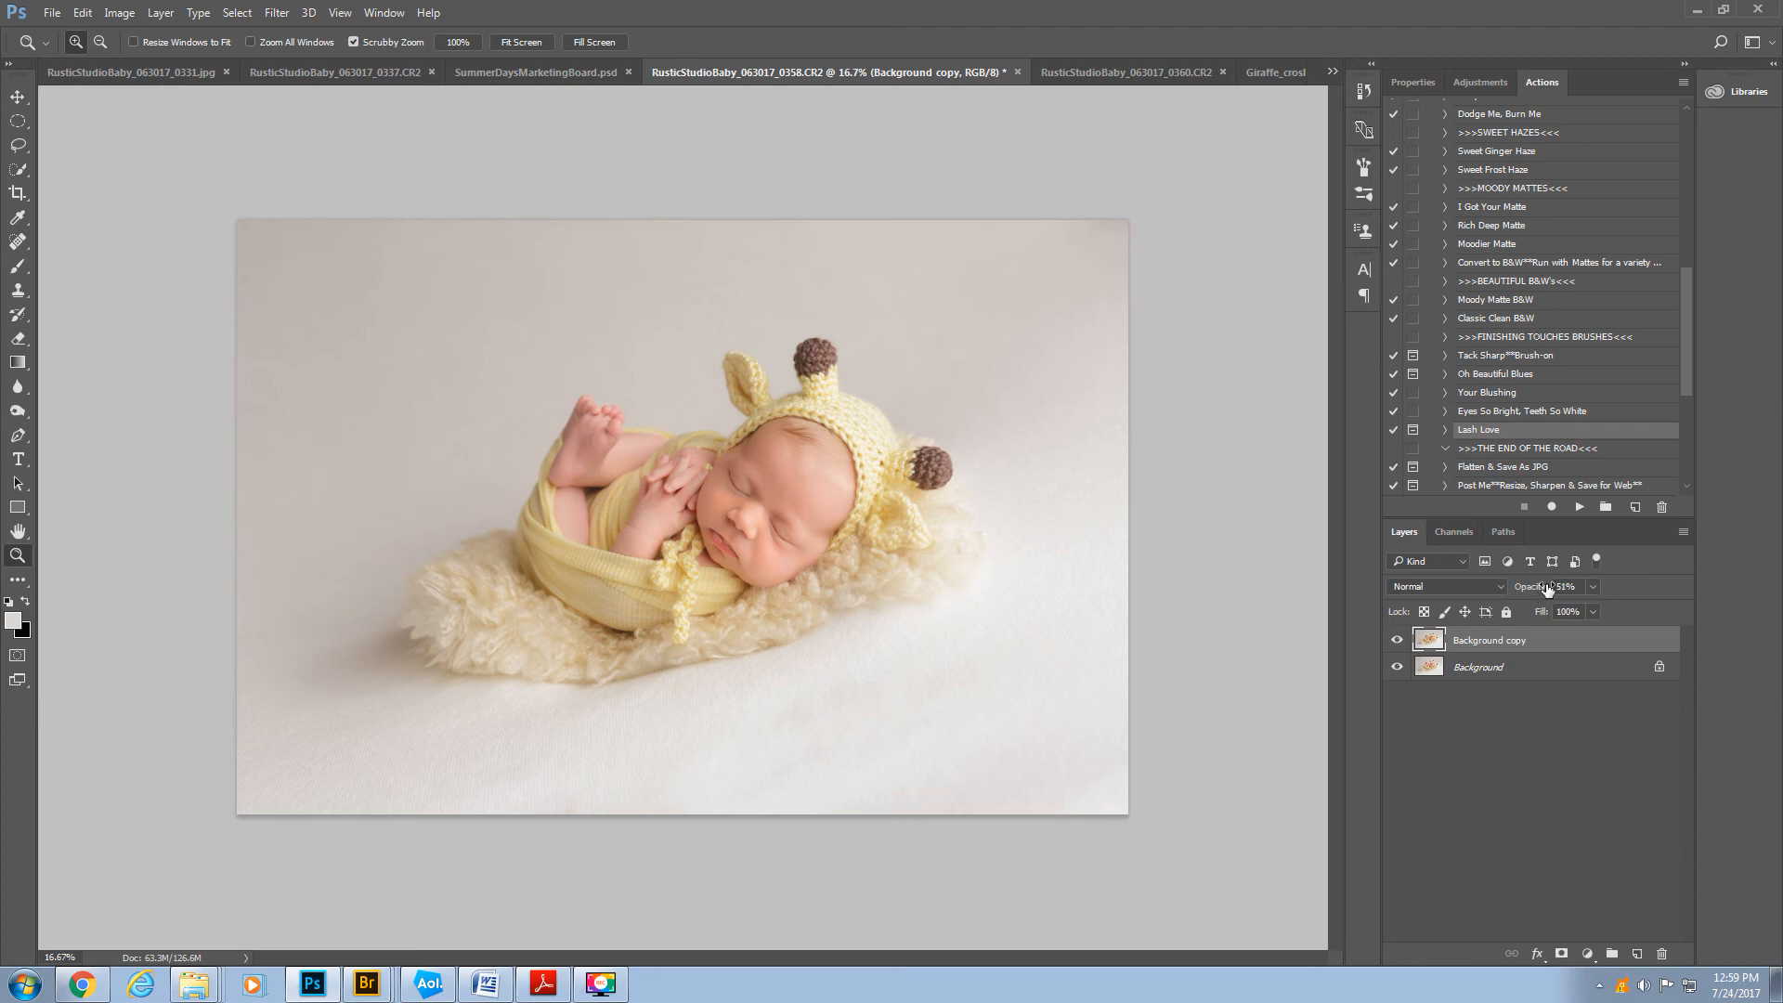
pyautogui.click(1683, 531)
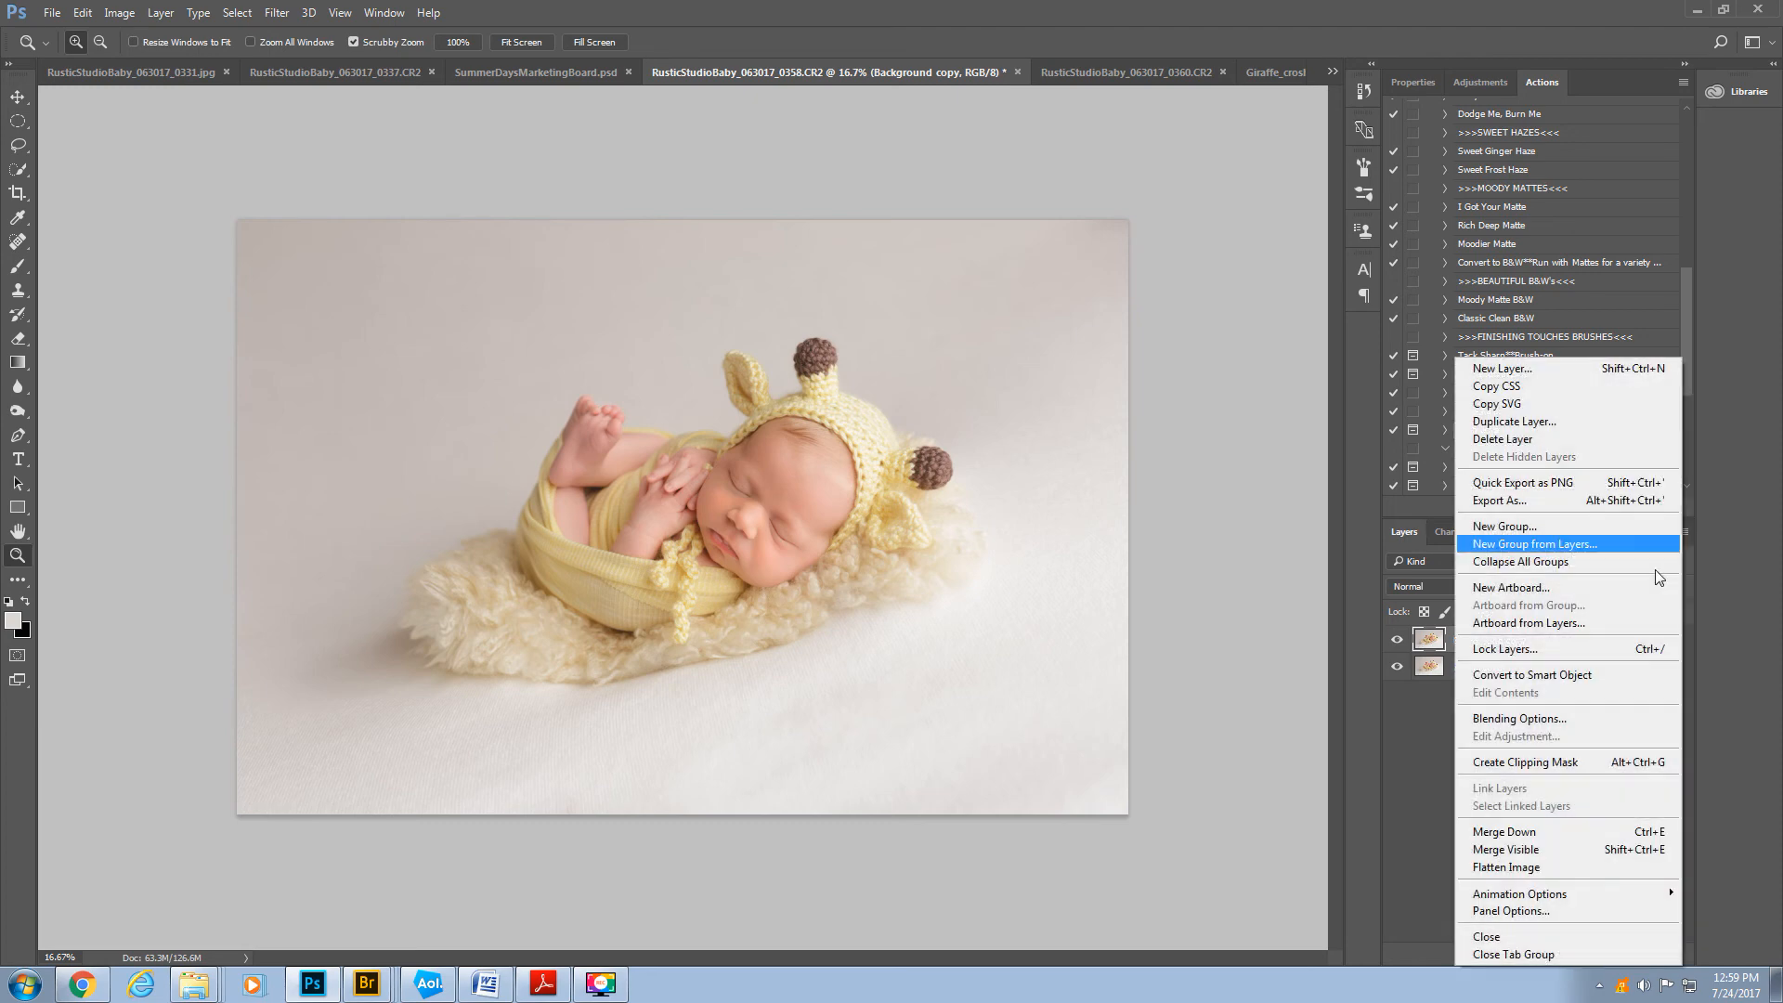
pyautogui.click(1514, 868)
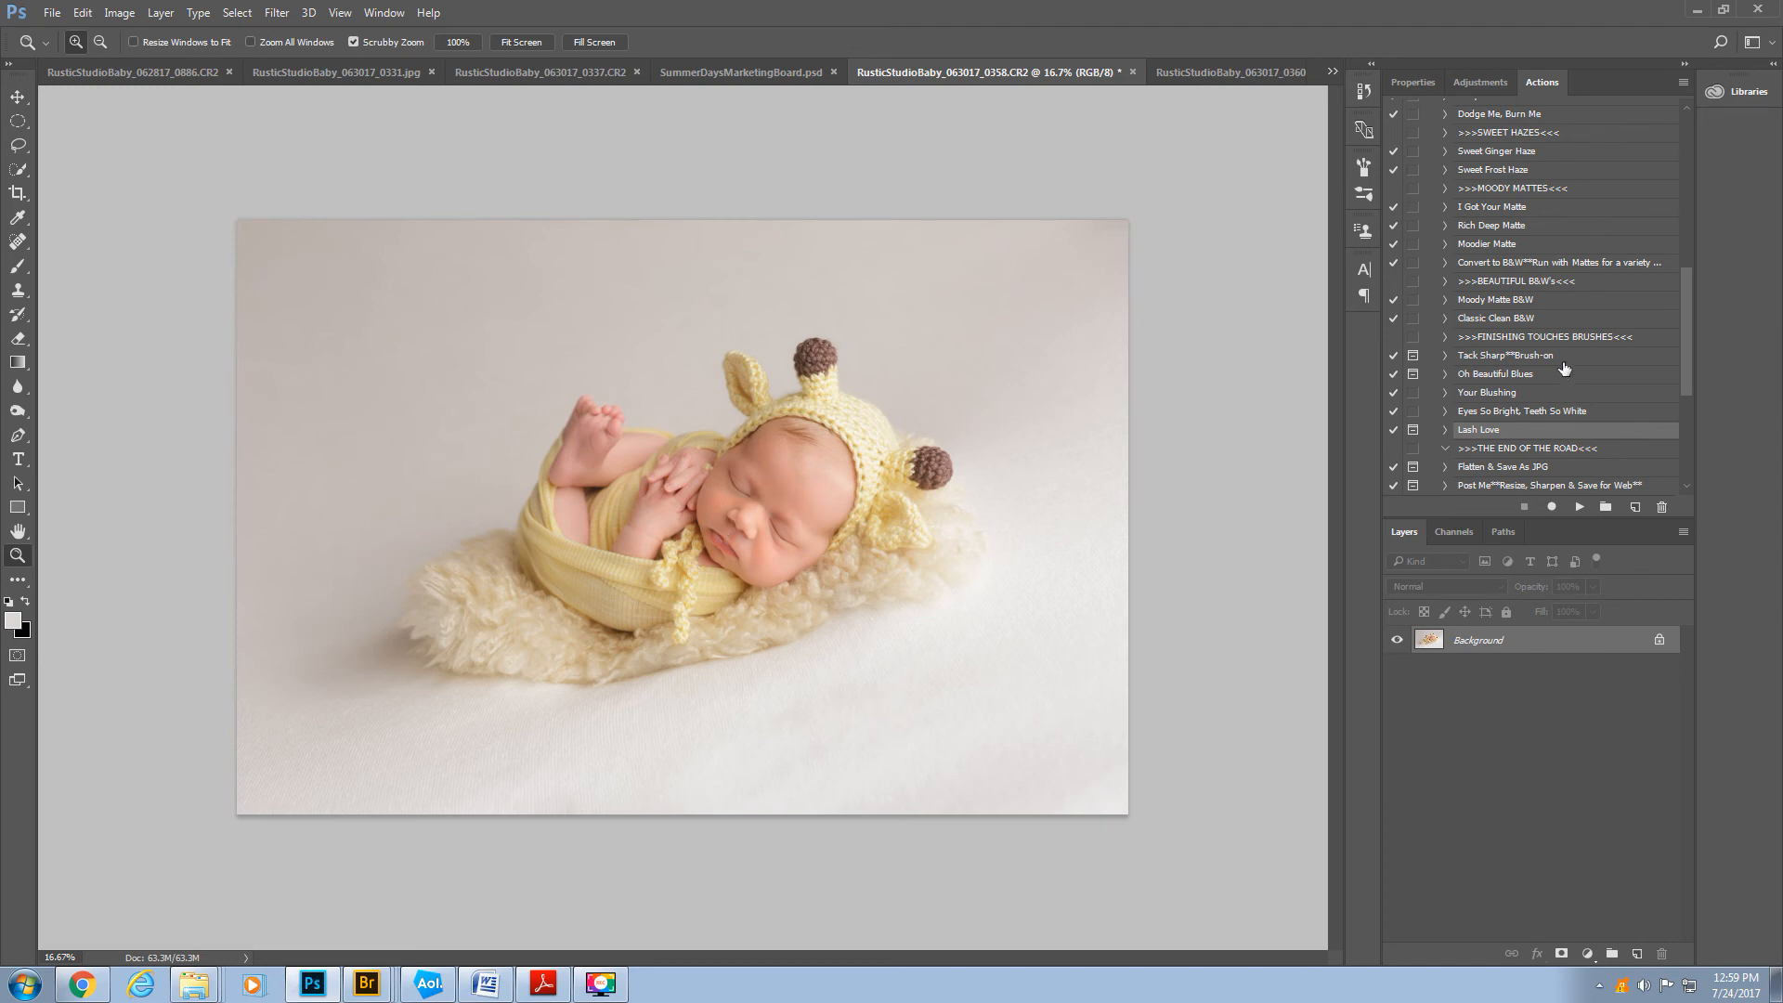
# - Run the Sweet Frost Haze action and set its layer opacity to 61%
pyautogui.scroll(1, 1565, 362)
pyautogui.scroll(1, 1565, 362)
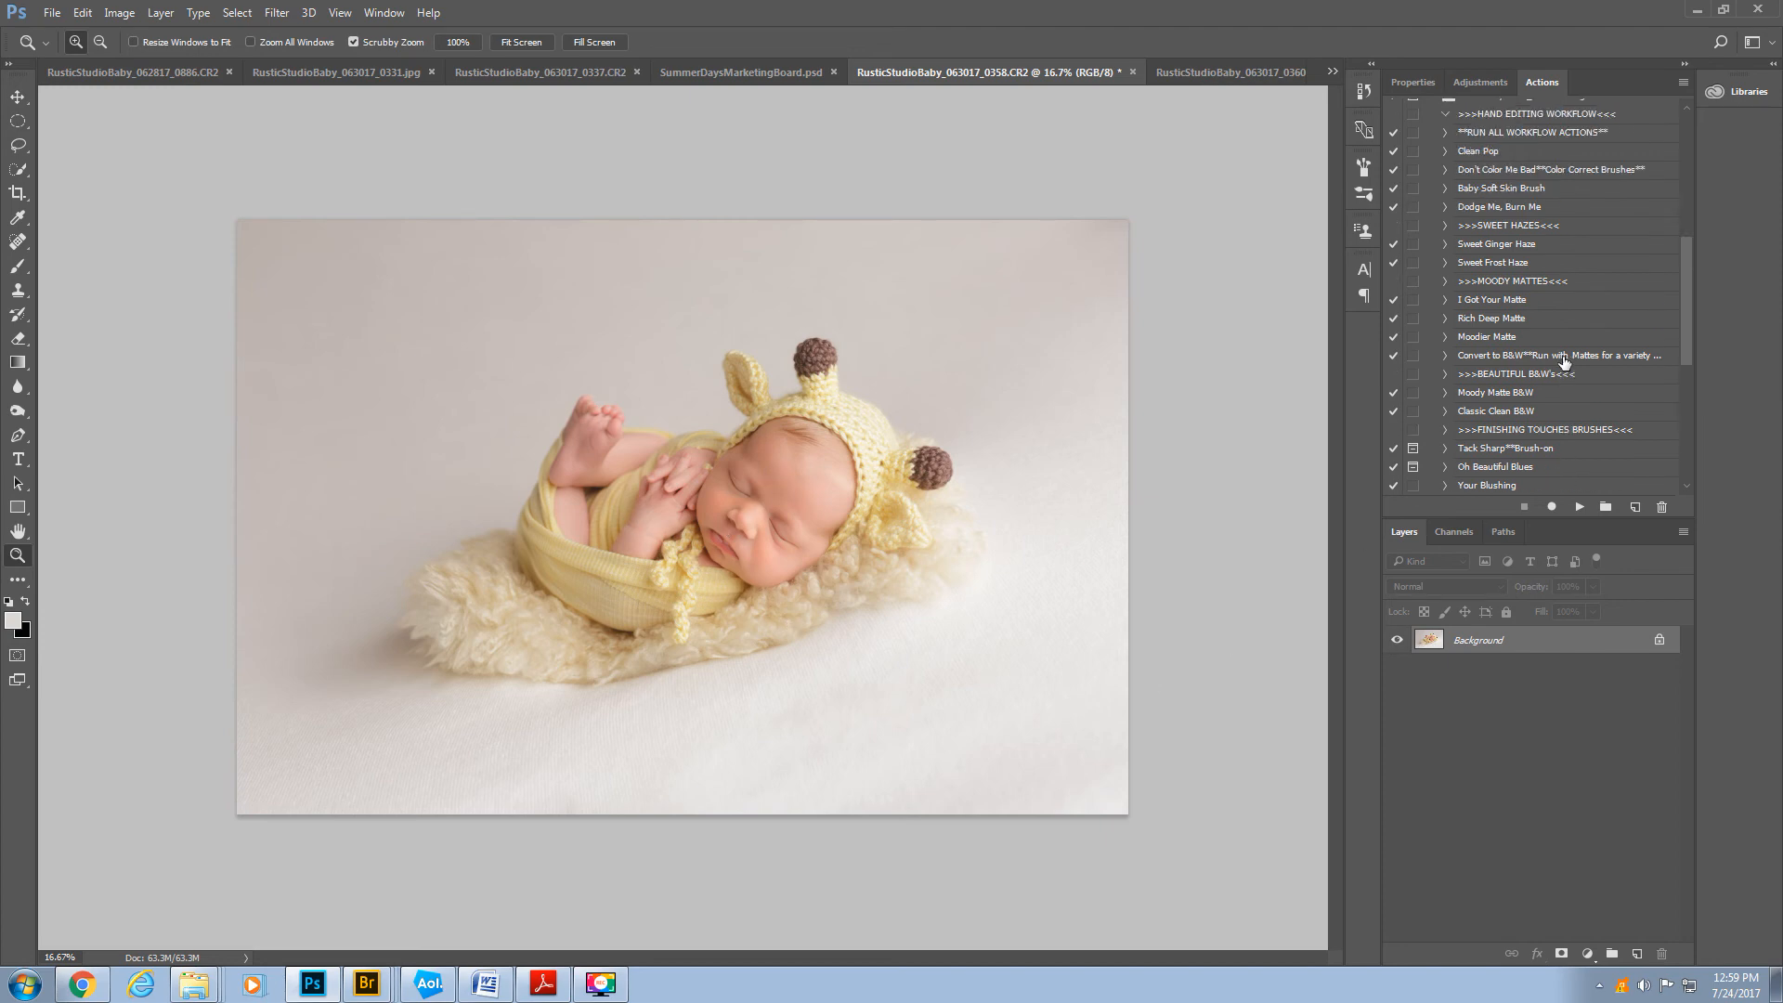
pyautogui.click(1505, 263)
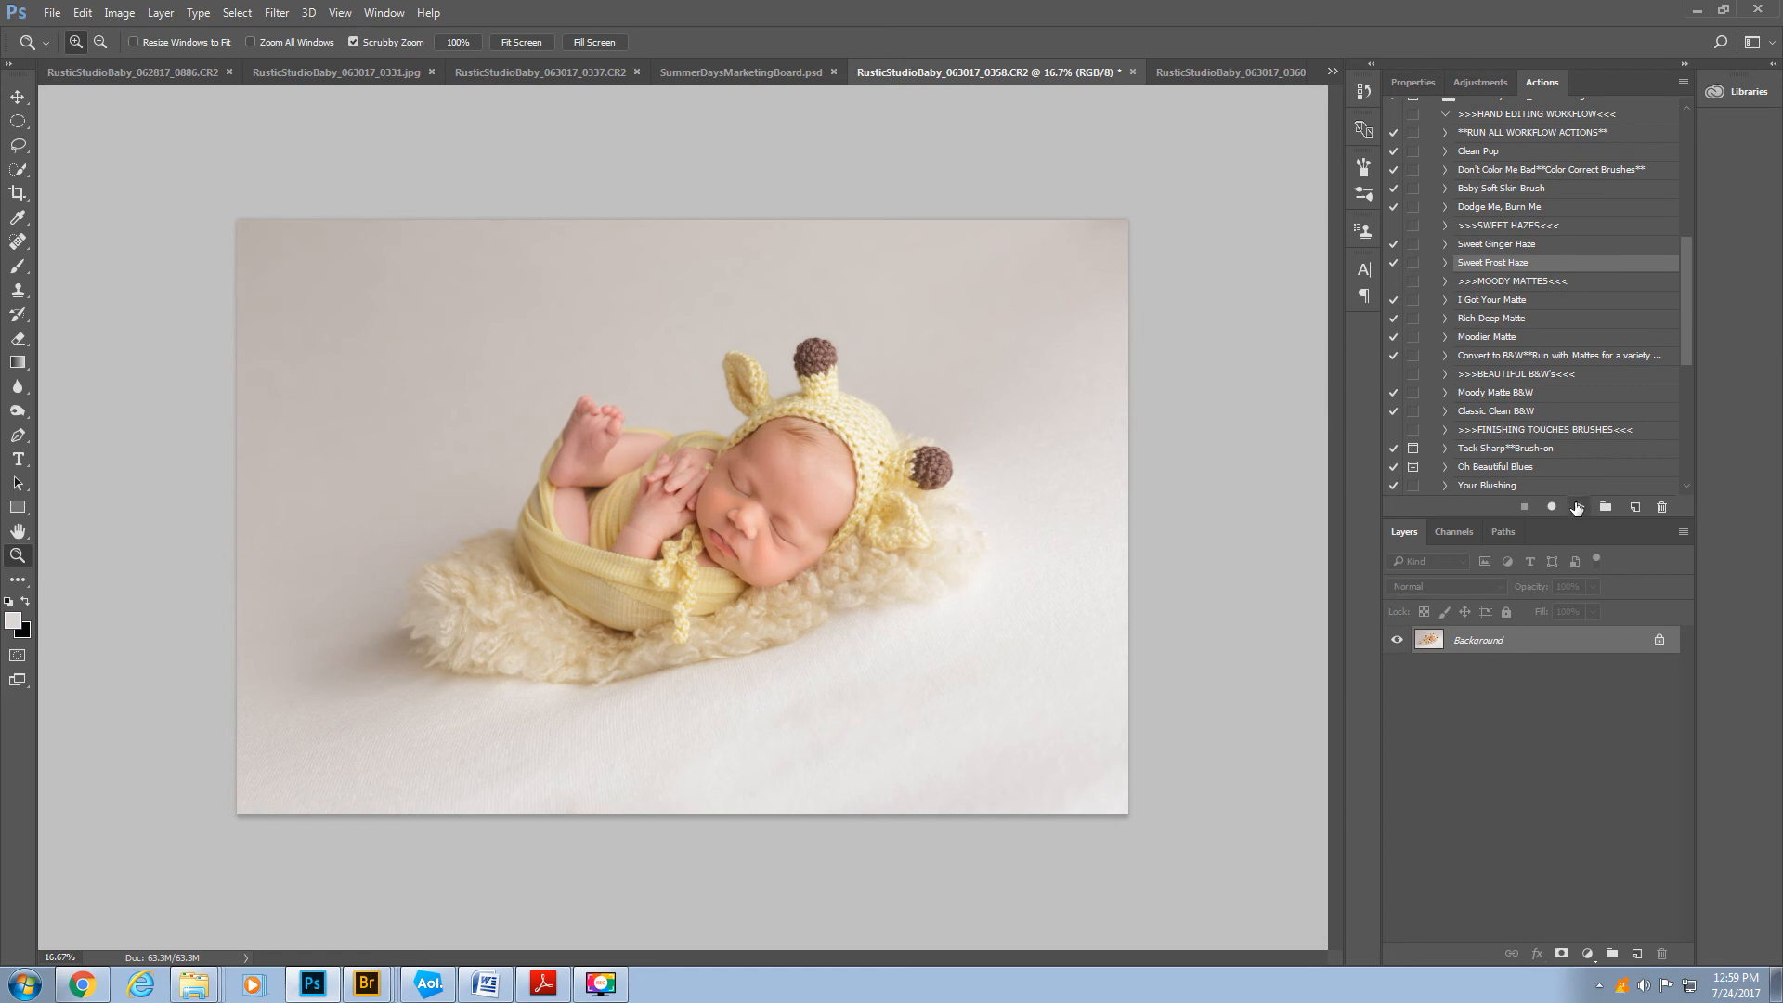
pyautogui.click(1577, 507)
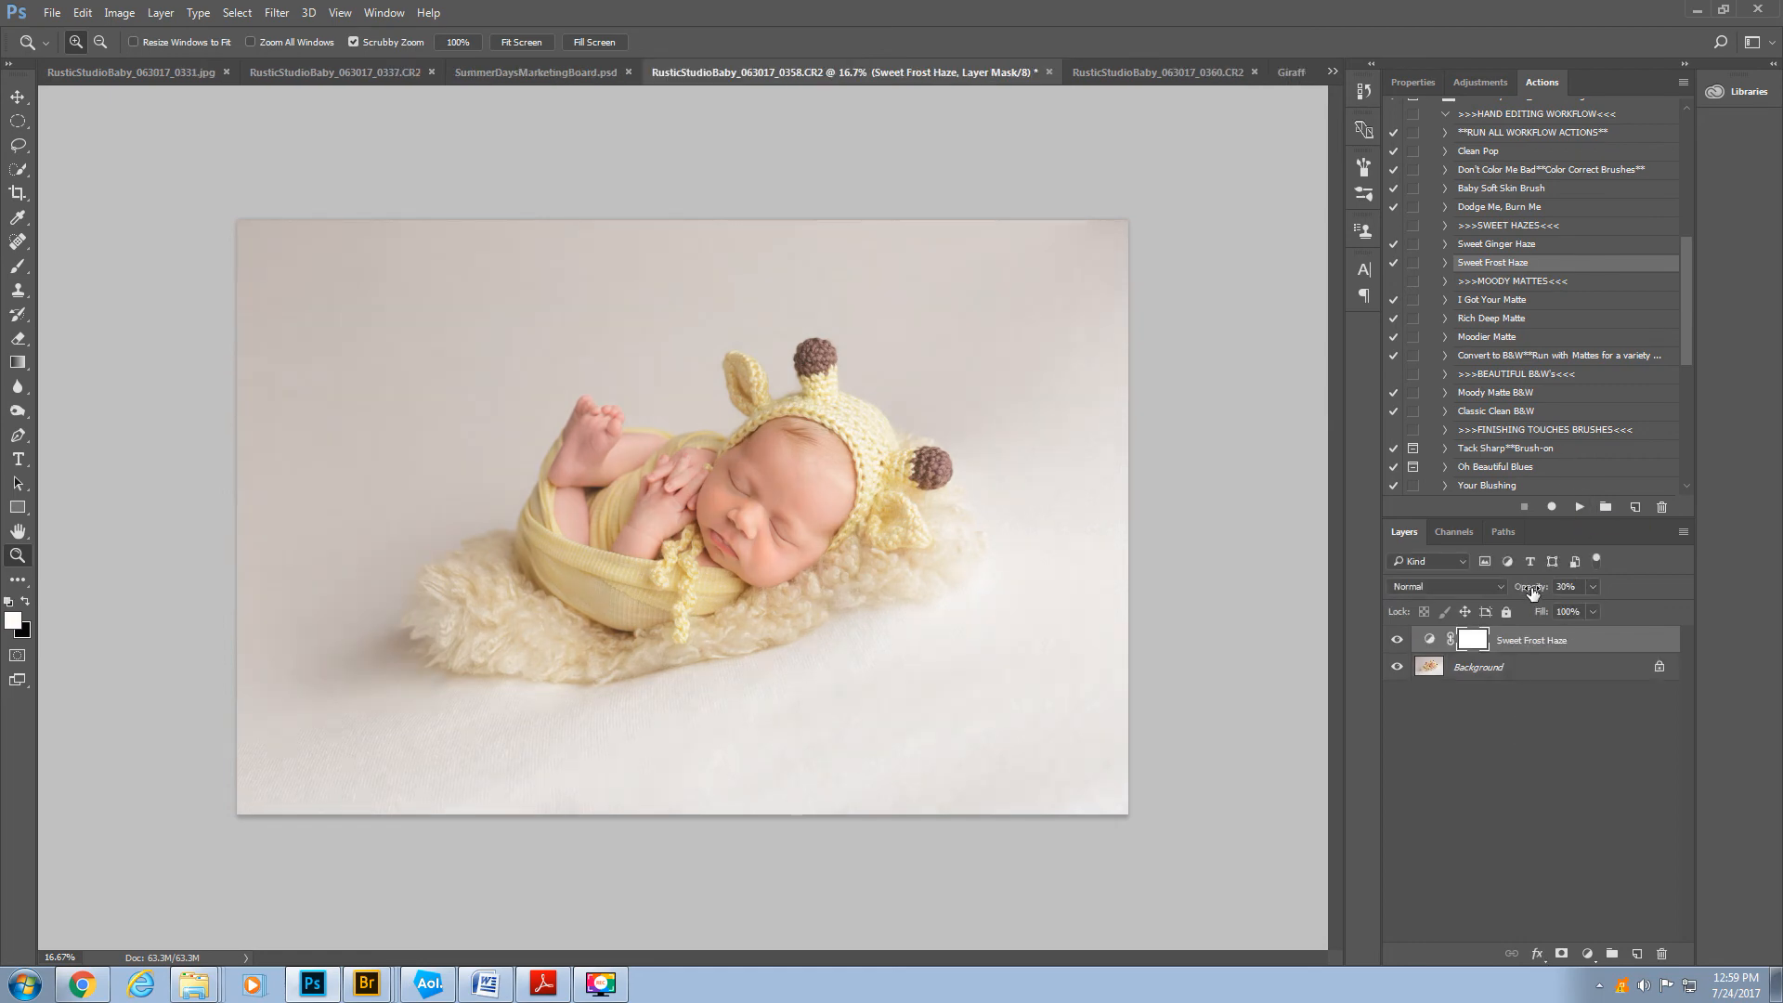
pyautogui.moveTo(1533, 591); pyautogui.dragTo(1559, 599)
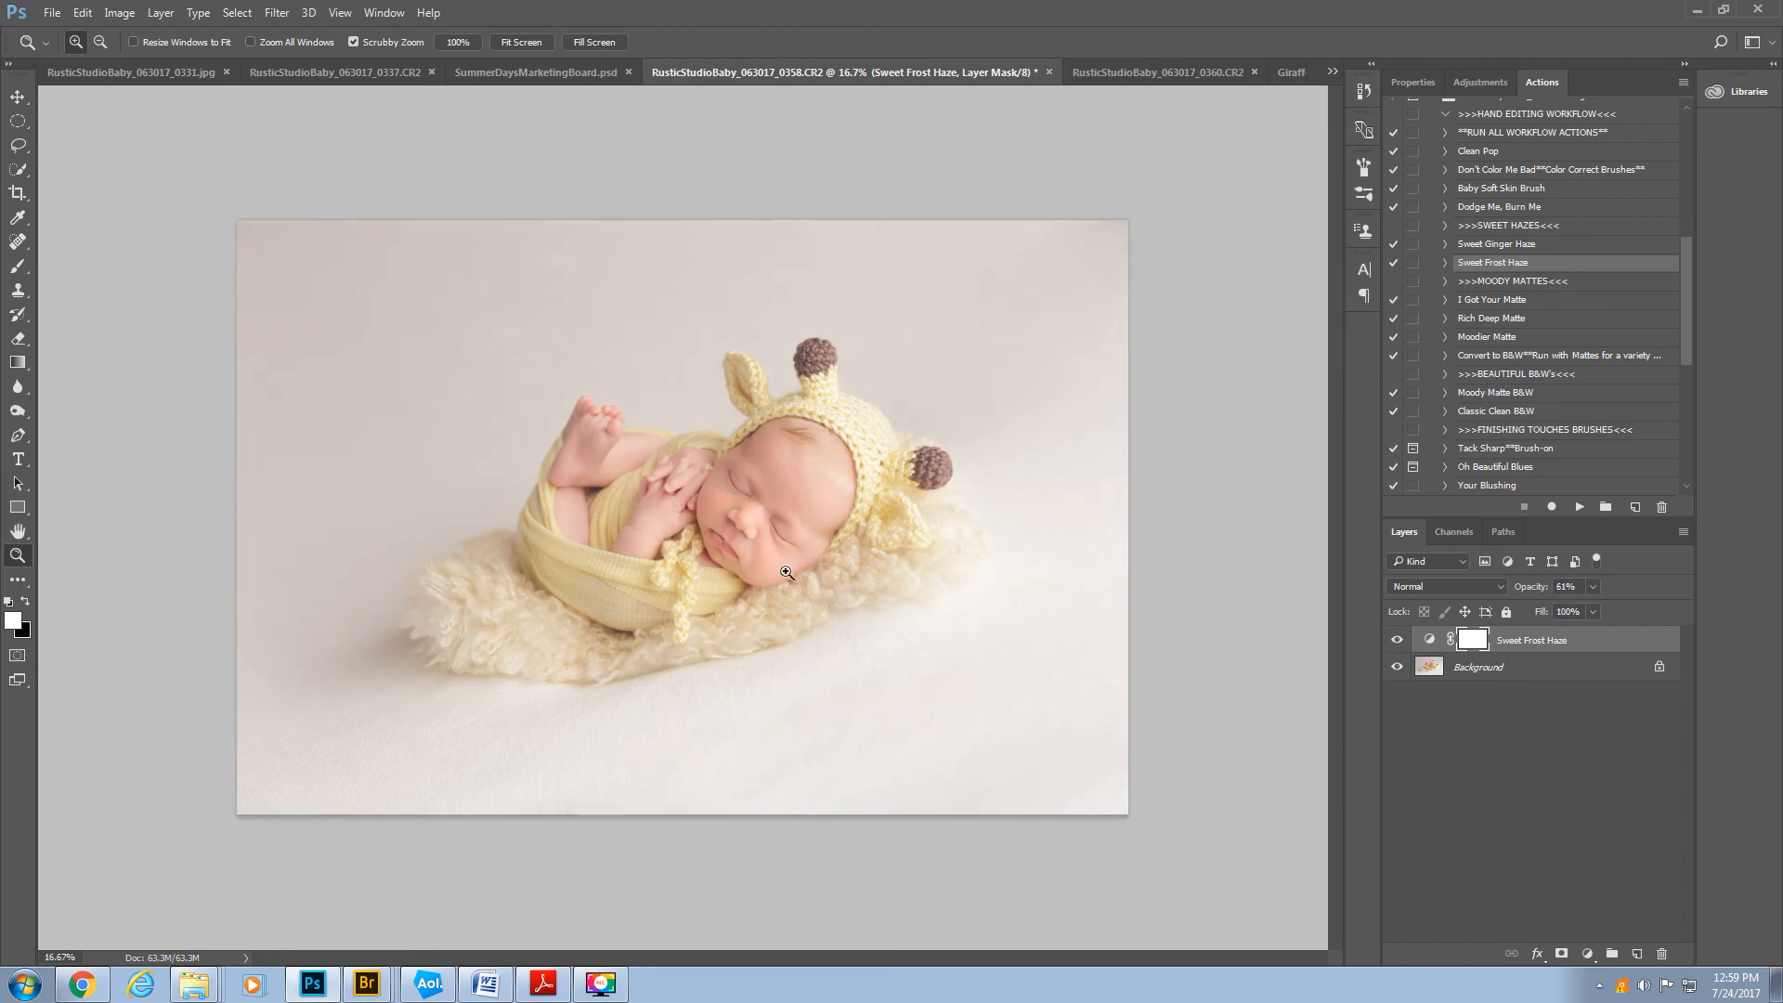
# - Mask the Sweet Frost Haze off the baby's face and hands with an enlarged black brush at 55% opacity, and flatten the image
pyautogui.click(18, 266)
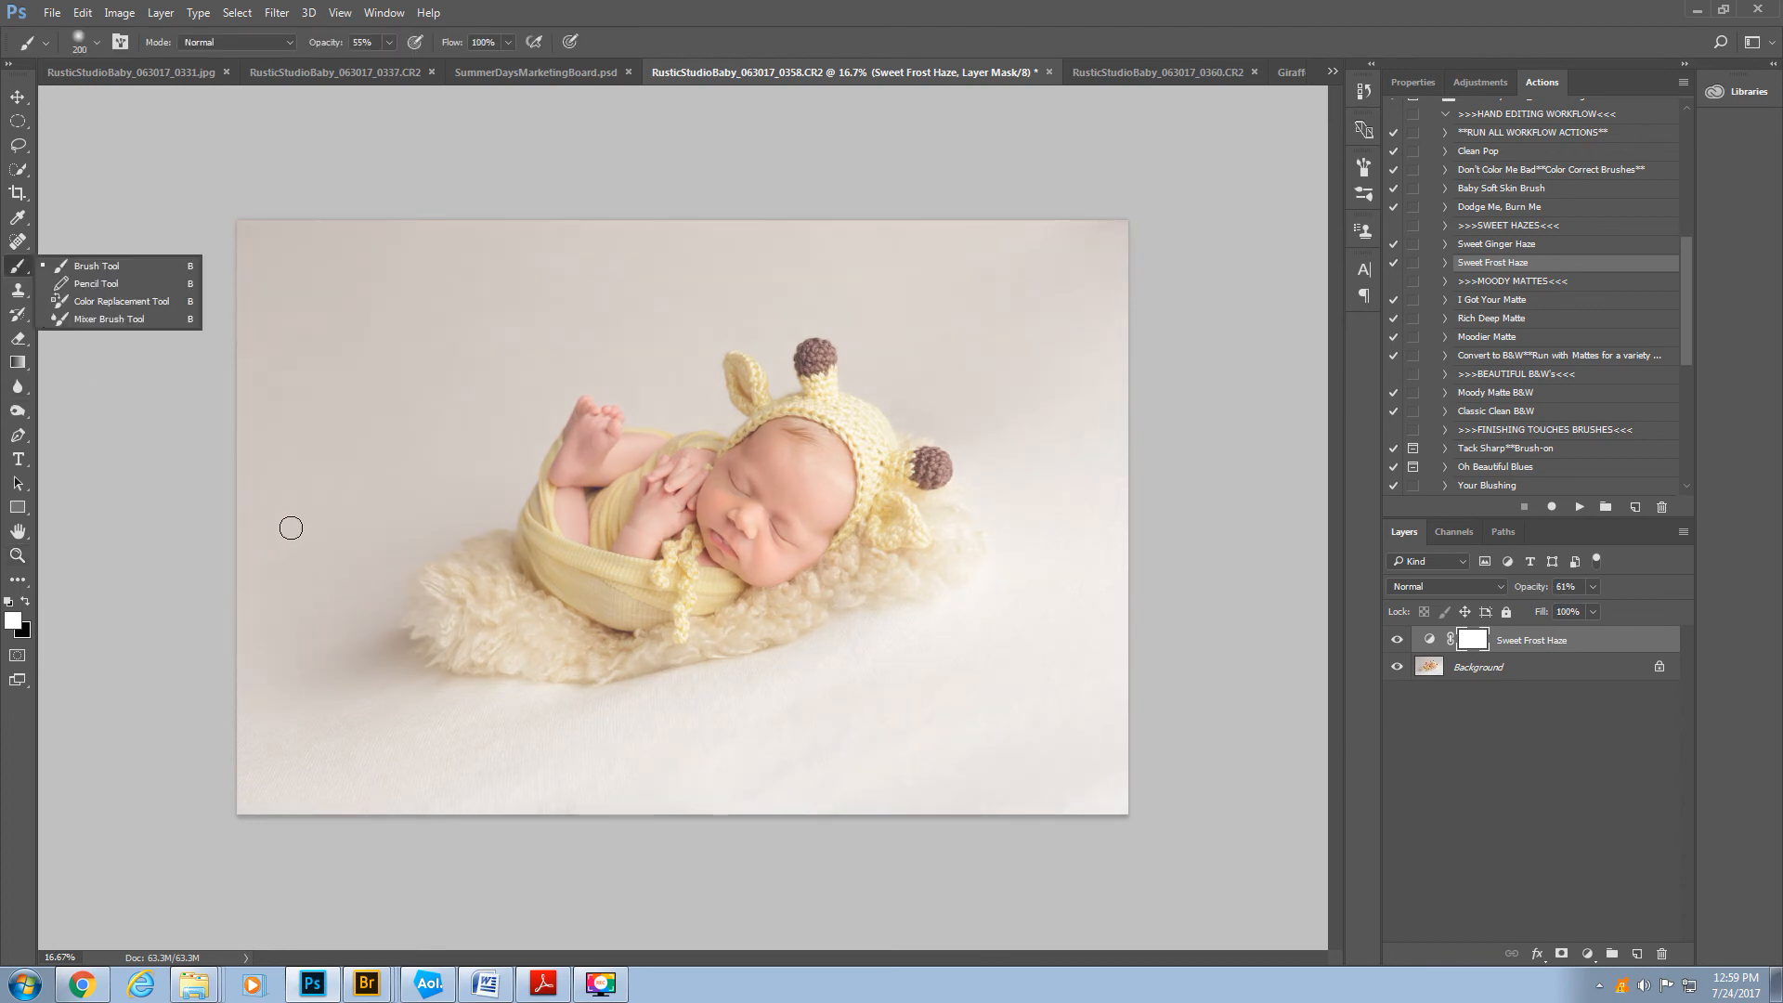
pyautogui.press('x')
pyautogui.press(']')
pyautogui.press(']')
pyautogui.press(']')
pyautogui.press(']')
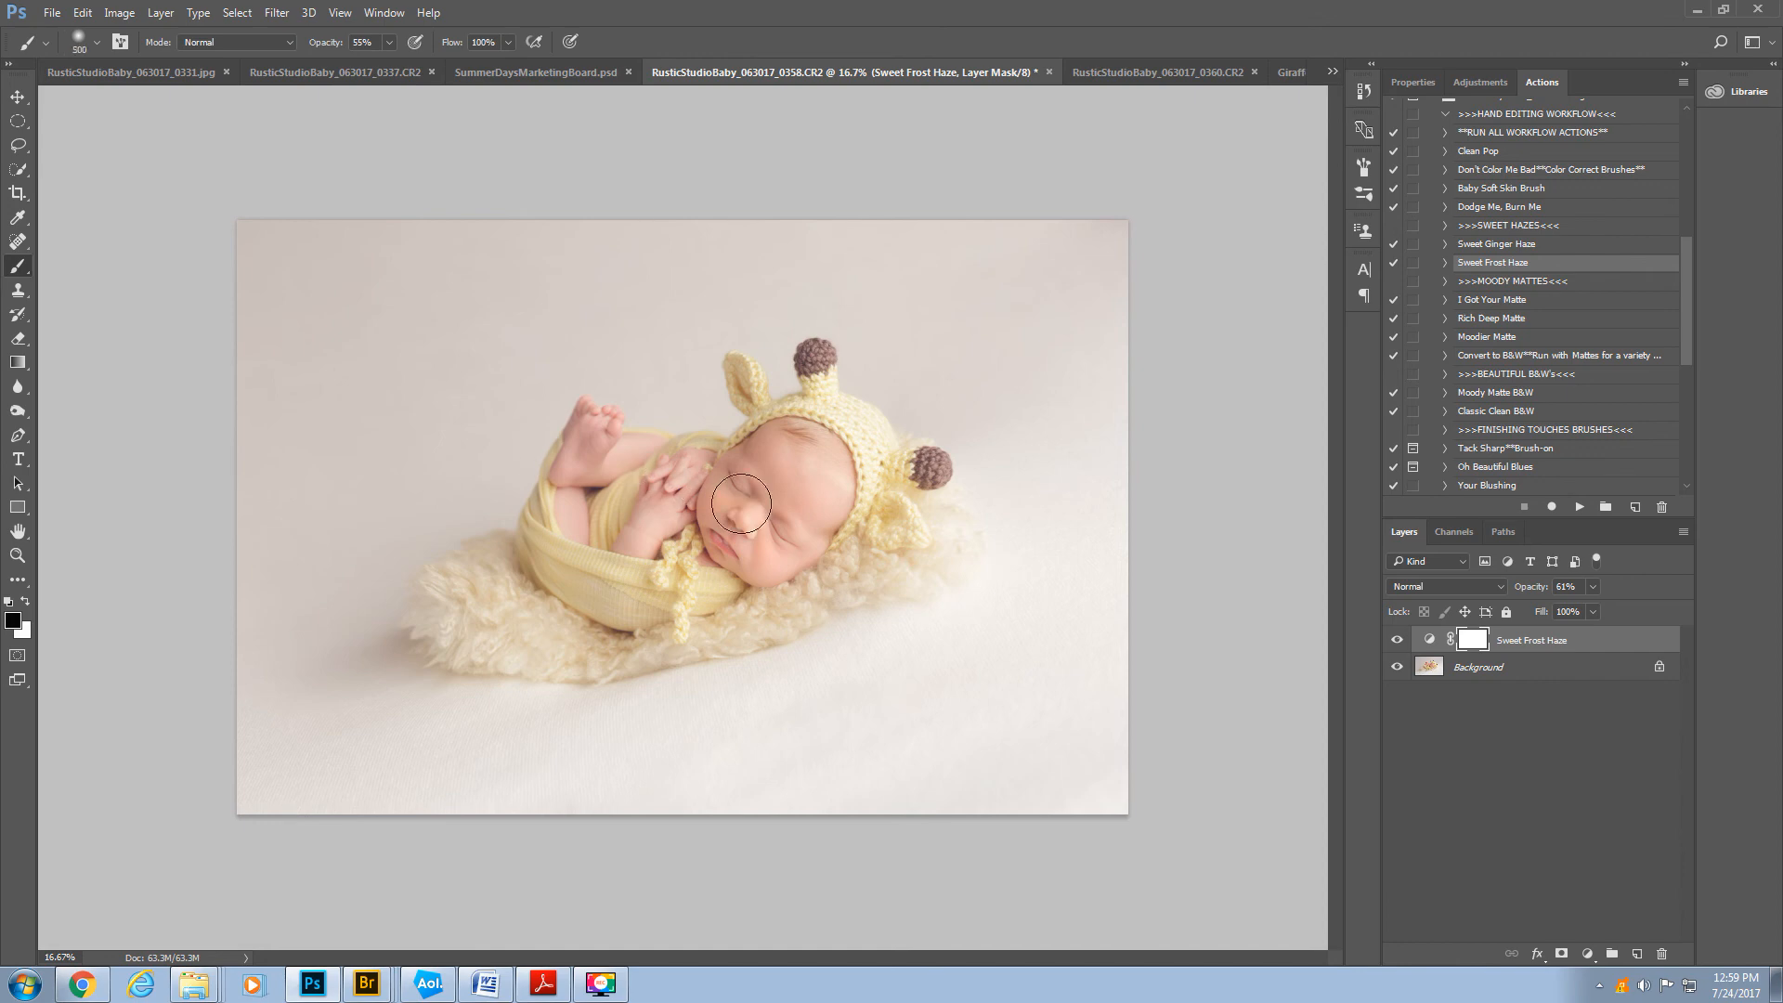
pyautogui.press(']')
pyautogui.press(']')
pyautogui.moveTo(794, 466)
pyautogui.mouseDown()
pyautogui.moveTo(736, 518)
pyautogui.moveTo(753, 542)
pyautogui.moveTo(788, 517)
pyautogui.moveTo(783, 461)
pyautogui.moveTo(752, 512)
pyautogui.moveTo(739, 495)
pyautogui.moveTo(762, 536)
pyautogui.moveTo(809, 467)
pyautogui.moveTo(806, 522)
pyautogui.moveTo(748, 535)
pyautogui.moveTo(714, 505)
pyautogui.moveTo(656, 506)
pyautogui.moveTo(650, 522)
pyautogui.moveTo(680, 479)
pyautogui.moveTo(652, 500)
pyautogui.moveTo(644, 449)
pyautogui.moveTo(595, 473)
pyautogui.moveTo(601, 426)
pyautogui.moveTo(585, 415)
pyautogui.moveTo(574, 522)
pyautogui.moveTo(584, 459)
pyautogui.moveTo(623, 439)
pyautogui.moveTo(700, 493)
pyautogui.moveTo(675, 468)
pyautogui.moveTo(646, 520)
pyautogui.moveTo(739, 475)
pyautogui.moveTo(809, 496)
pyautogui.moveTo(793, 438)
pyautogui.moveTo(819, 450)
pyautogui.moveTo(832, 495)
pyautogui.moveTo(835, 478)
pyautogui.moveTo(800, 549)
pyautogui.moveTo(709, 577)
pyautogui.moveTo(698, 530)
pyautogui.moveTo(724, 555)
pyautogui.moveTo(826, 514)
pyautogui.moveTo(778, 438)
pyautogui.moveTo(849, 497)
pyautogui.moveTo(780, 580)
pyautogui.moveTo(682, 511)
pyautogui.mouseUp()
pyautogui.press('[')
pyautogui.press('[')
pyautogui.press('[')
pyautogui.press('[')
pyautogui.press('[')
pyautogui.press('[')
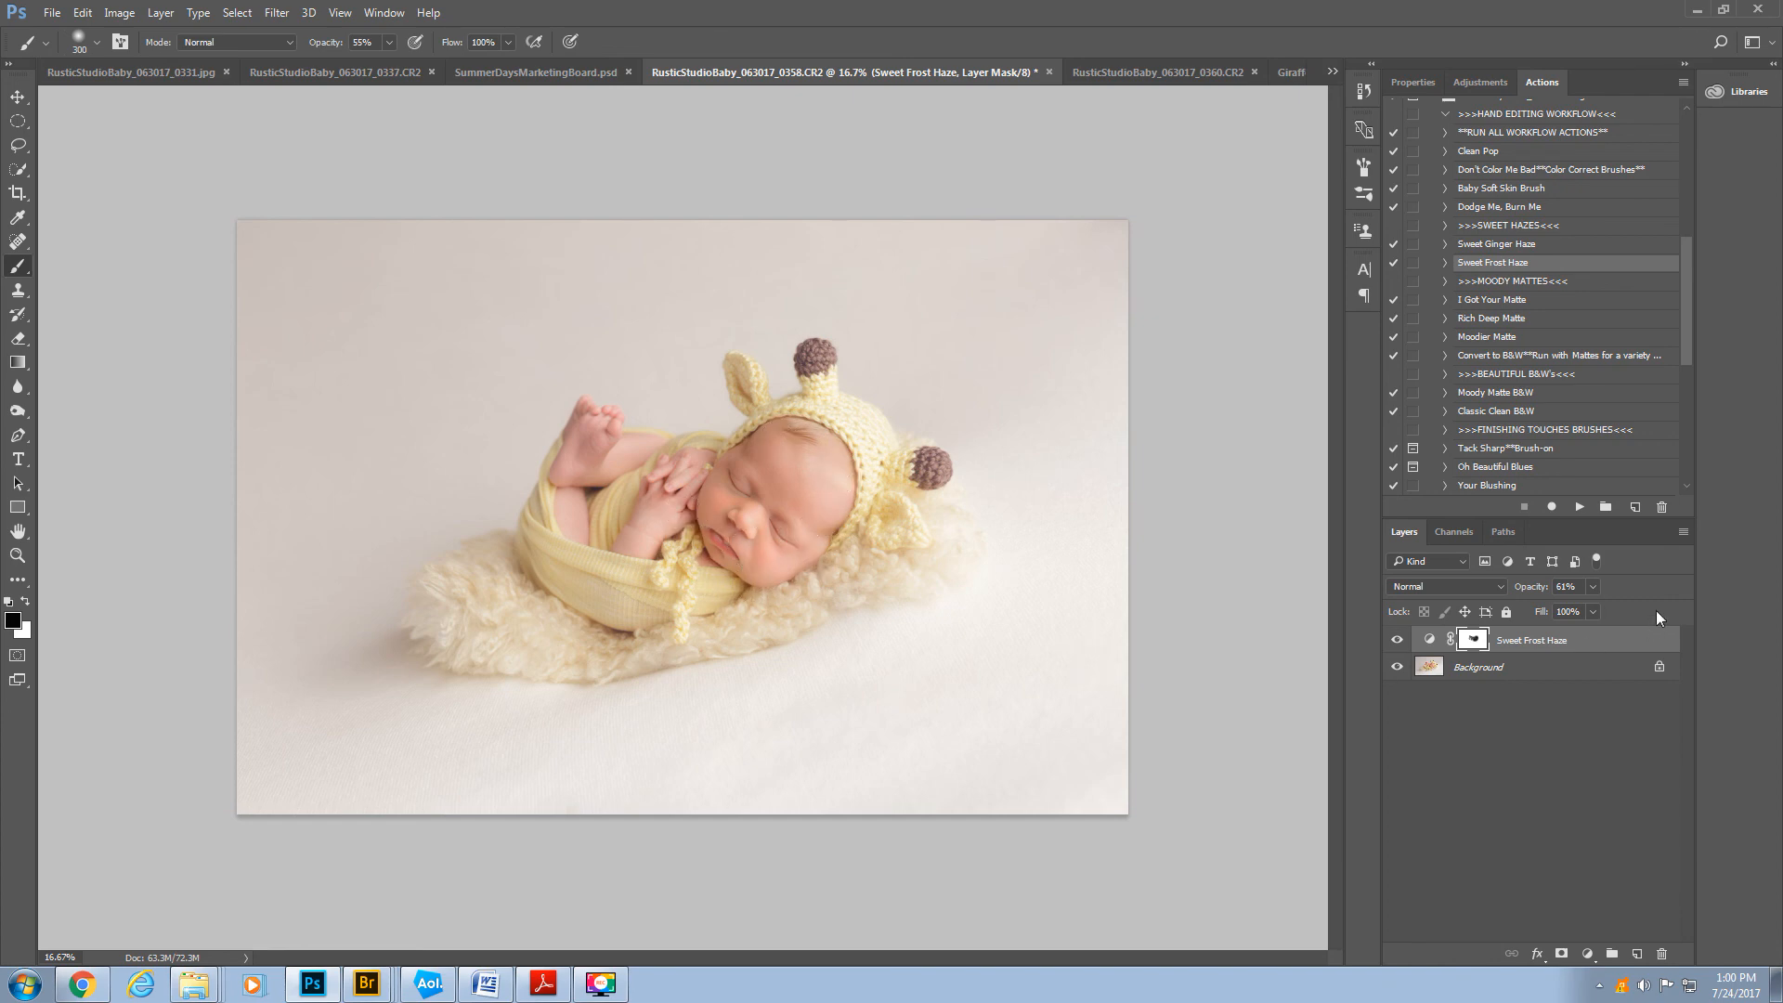
pyautogui.click(1683, 532)
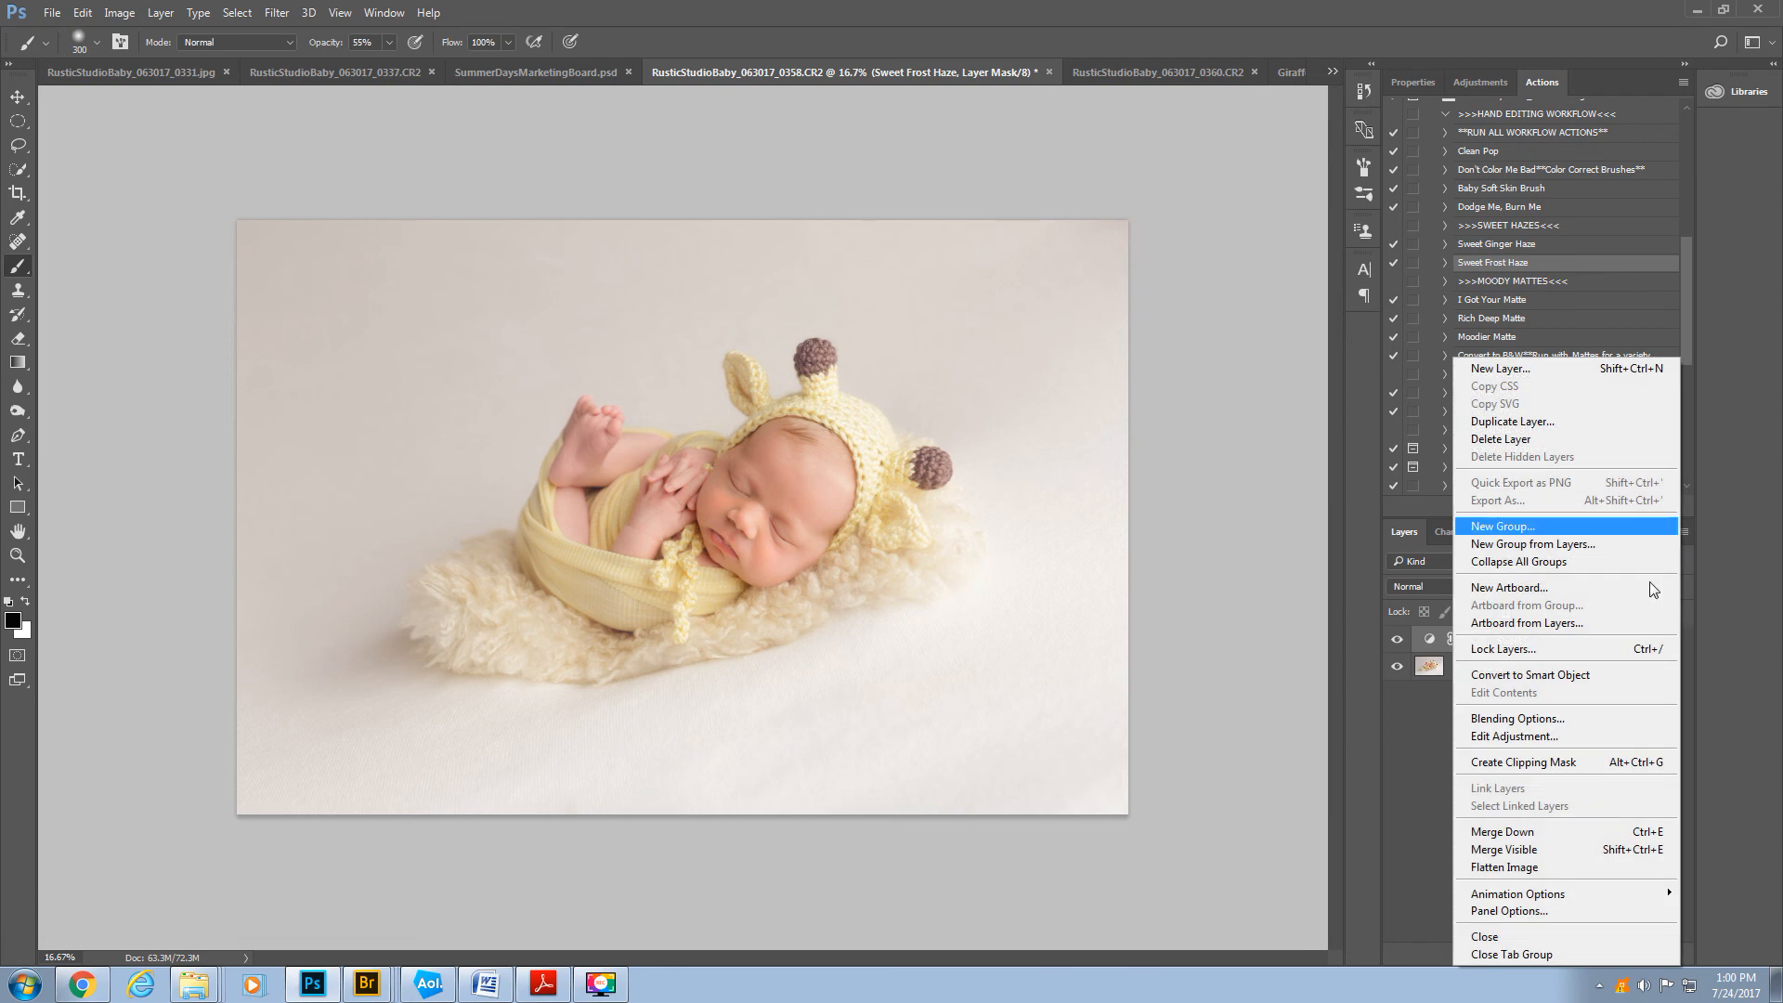
pyautogui.click(1528, 873)
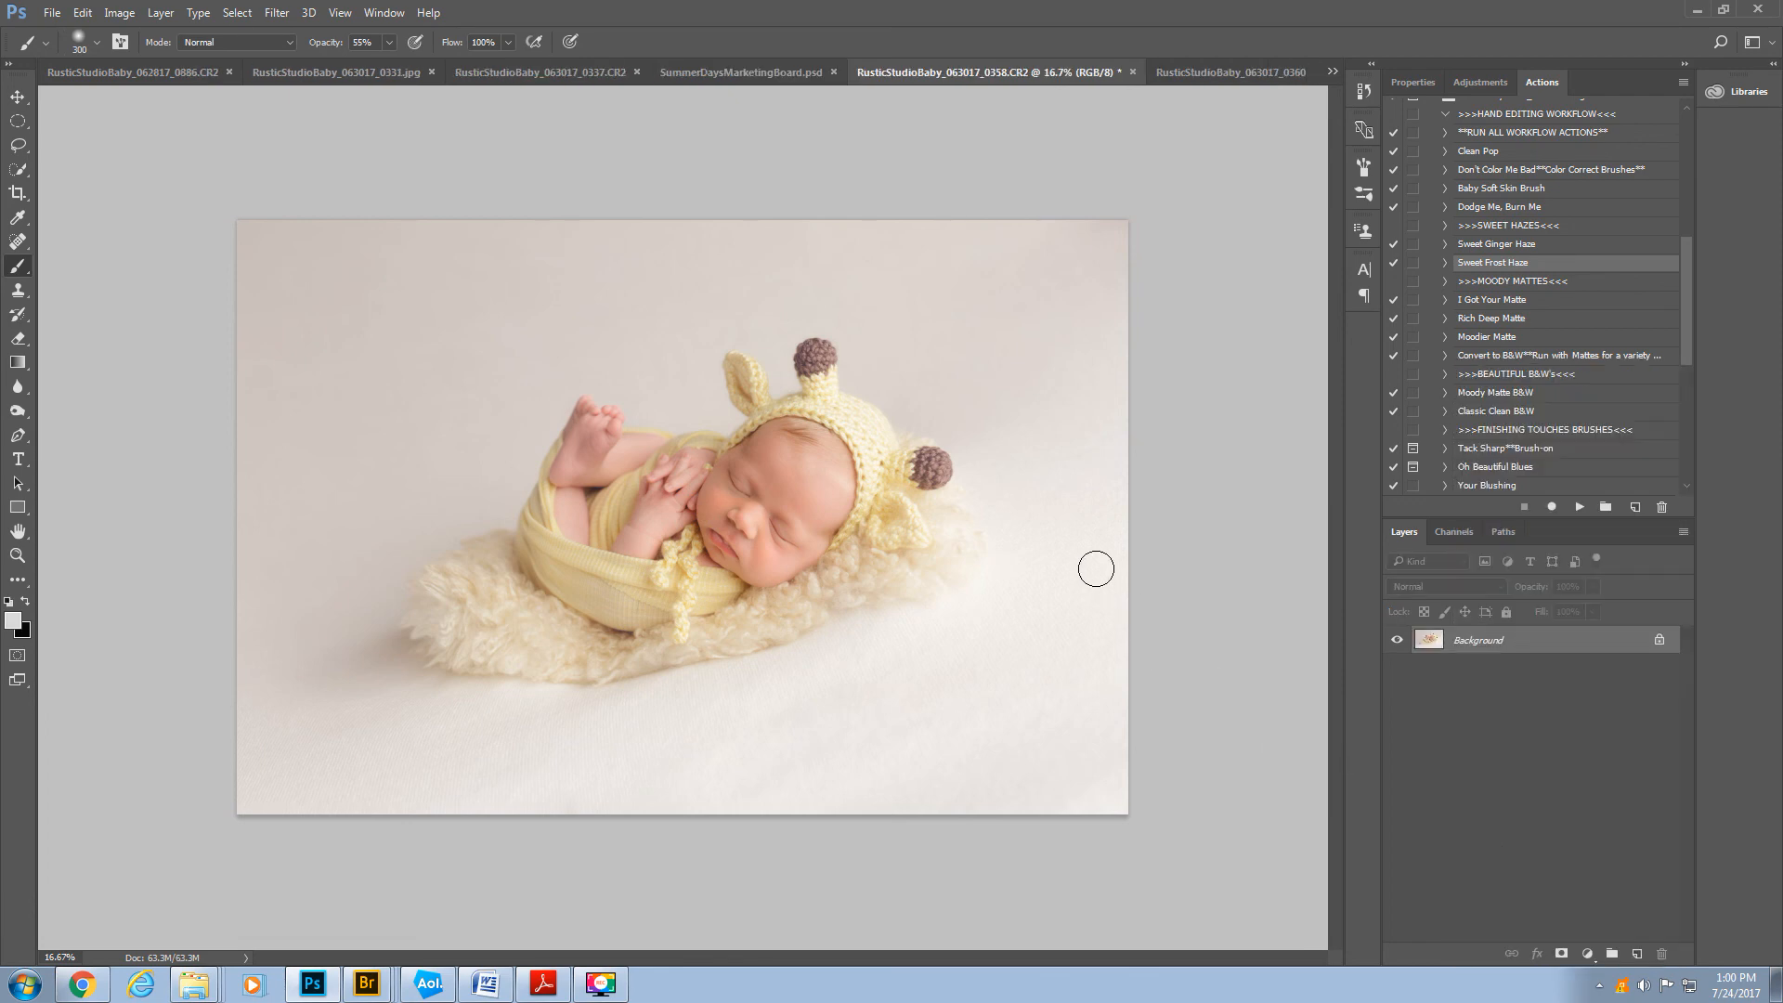
# - Compare the edited 0358 photo with the 0360 photo and the finished Giraffe_croshit.jpg and Giraffe_croshit_after.jpg images
pyautogui.click(1200, 72)
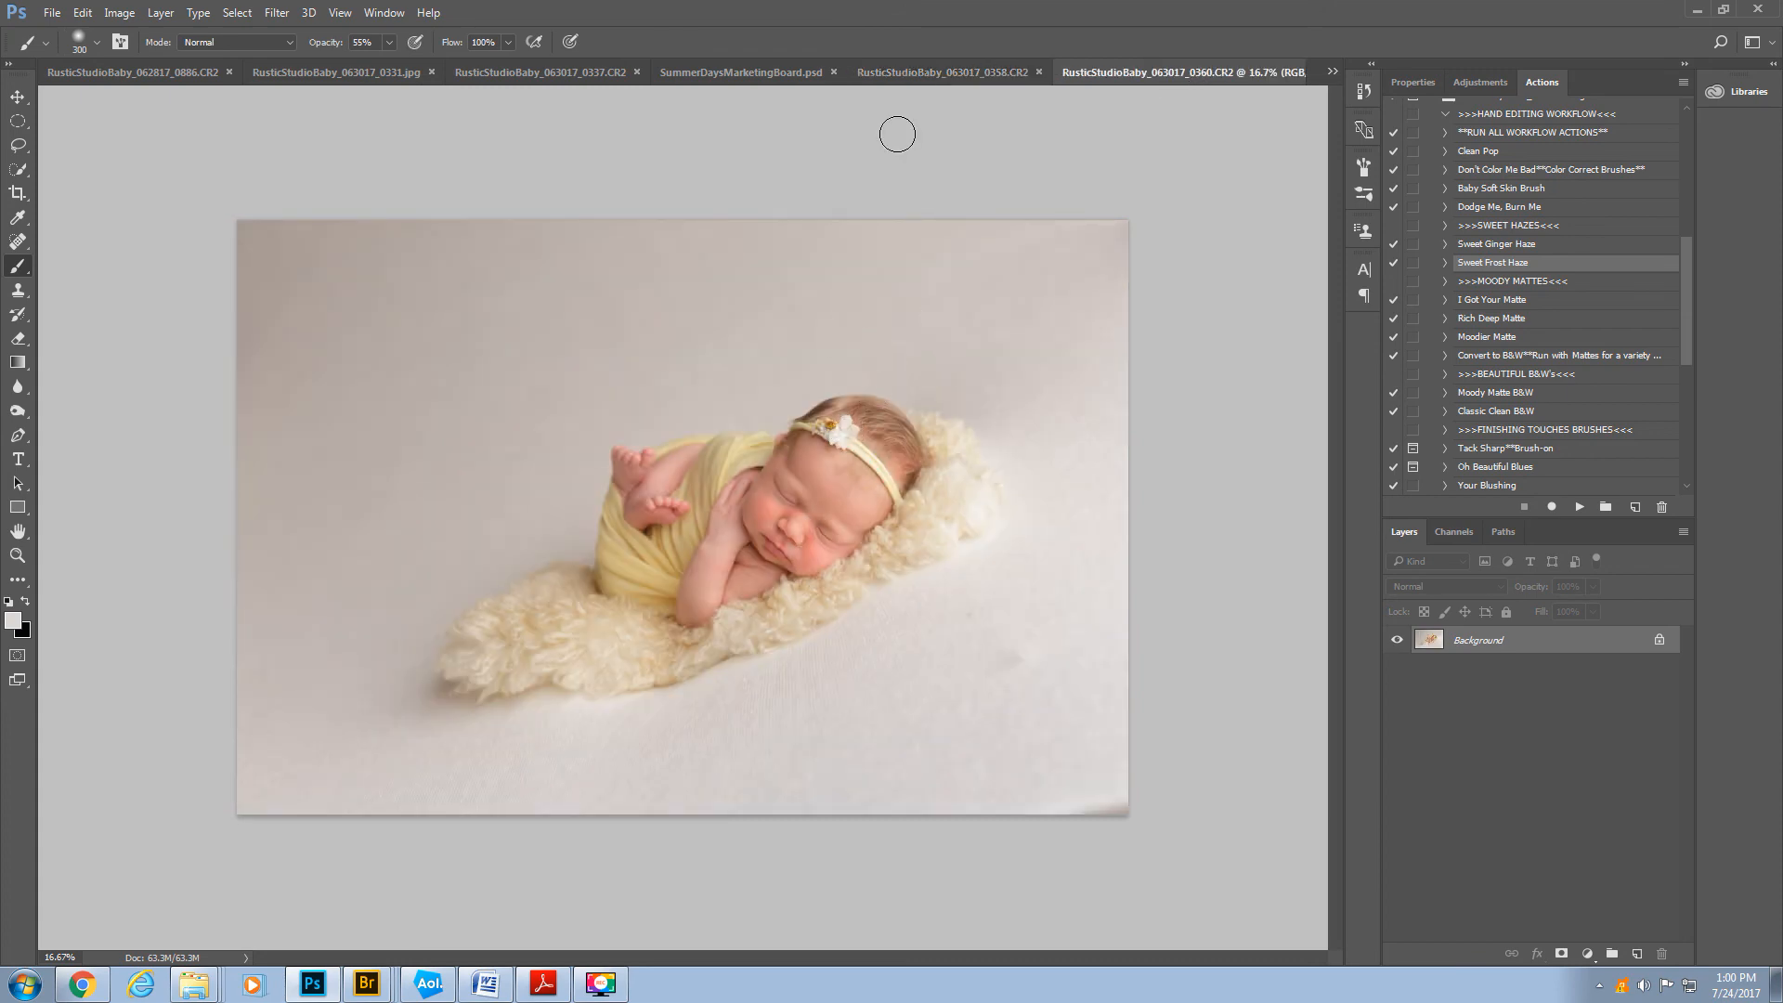
pyautogui.click(908, 81)
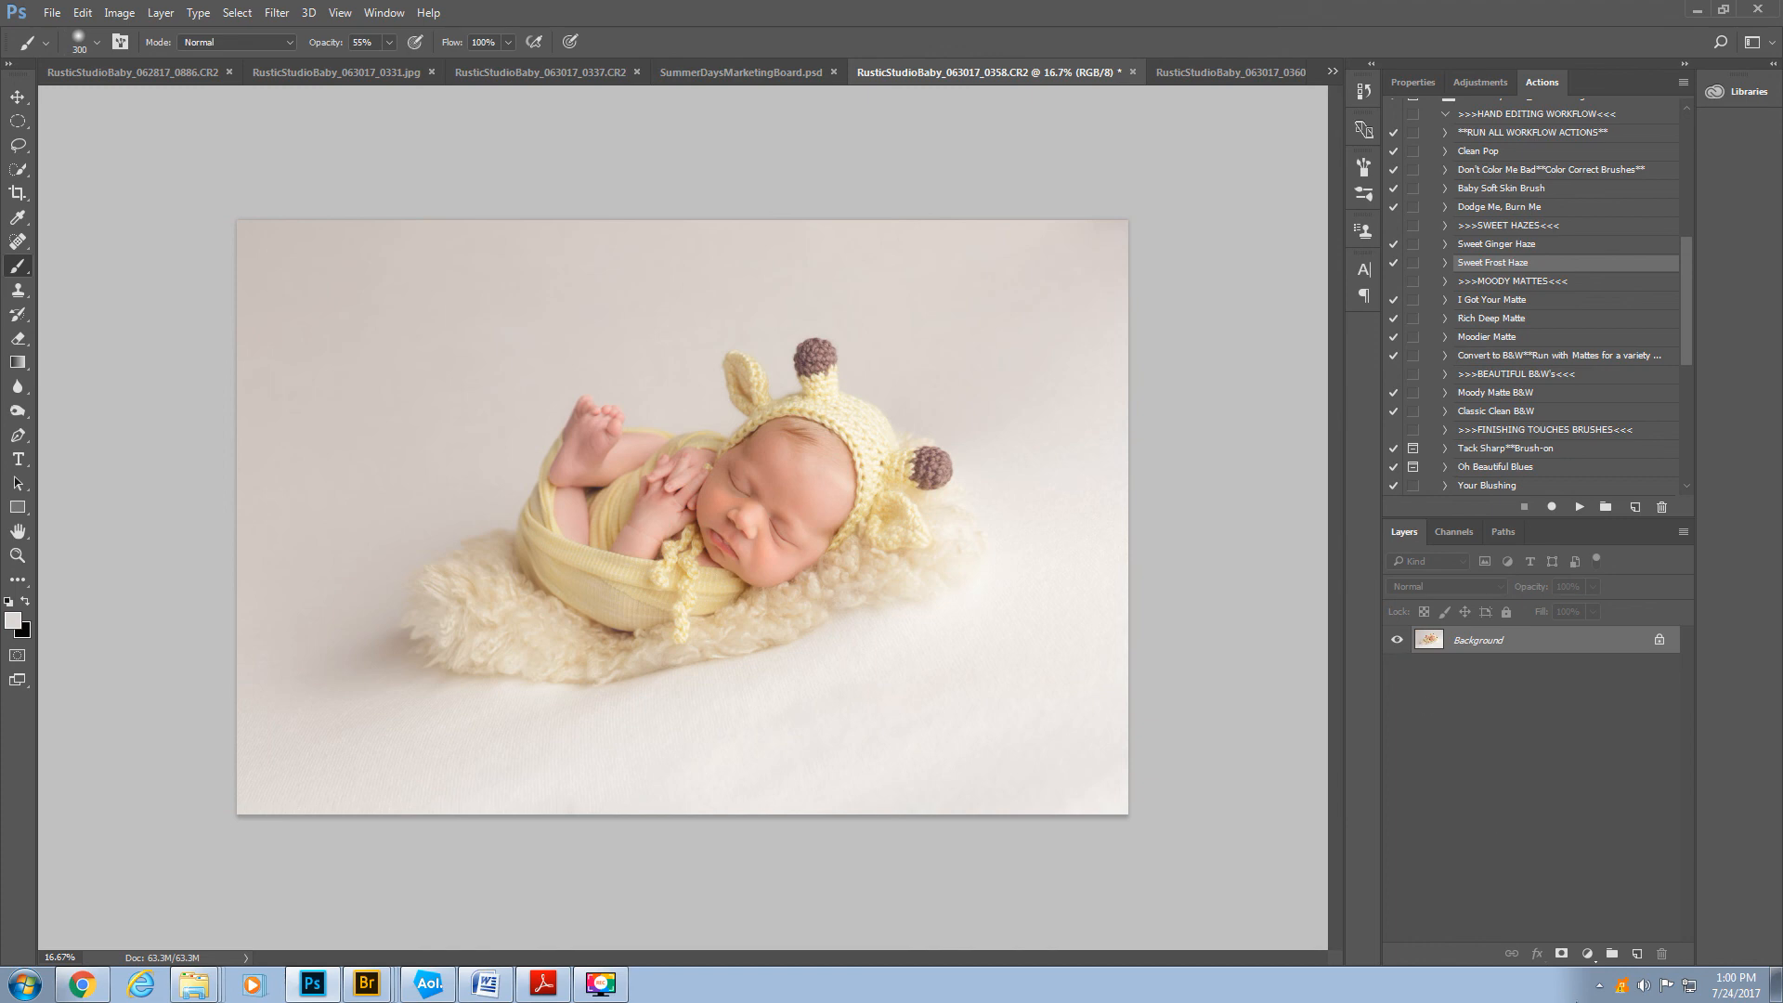
pyautogui.click(1214, 71)
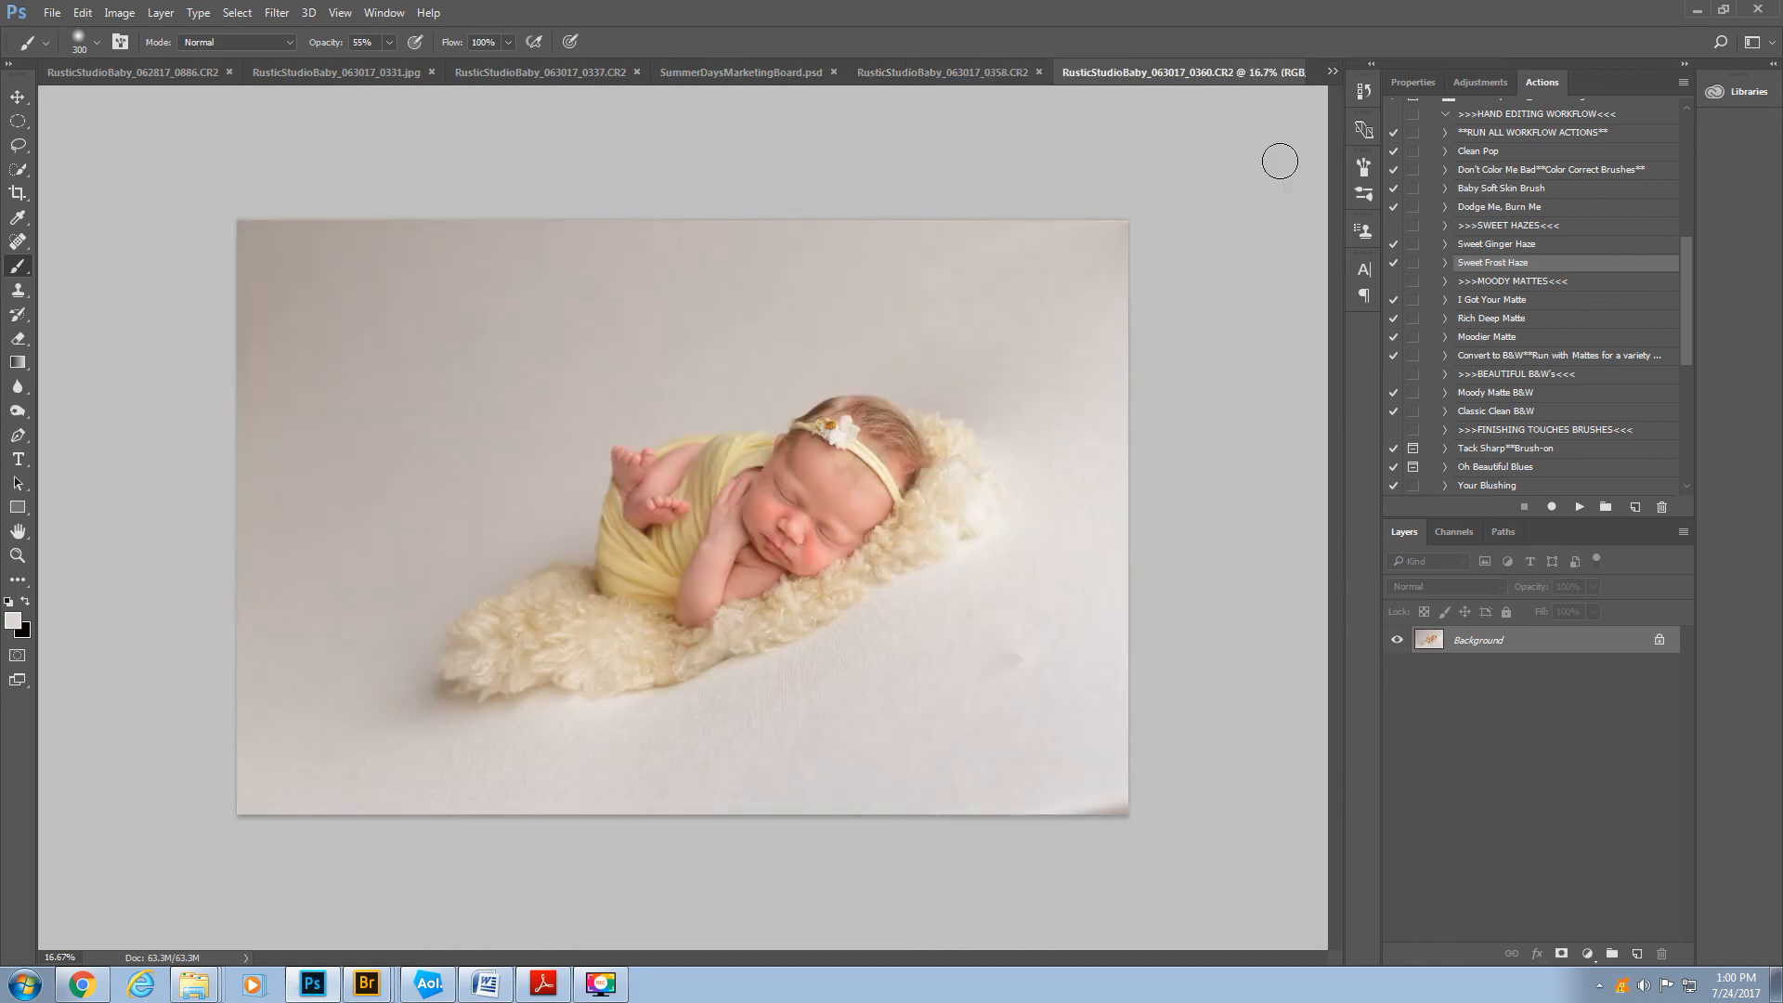
pyautogui.click(1333, 73)
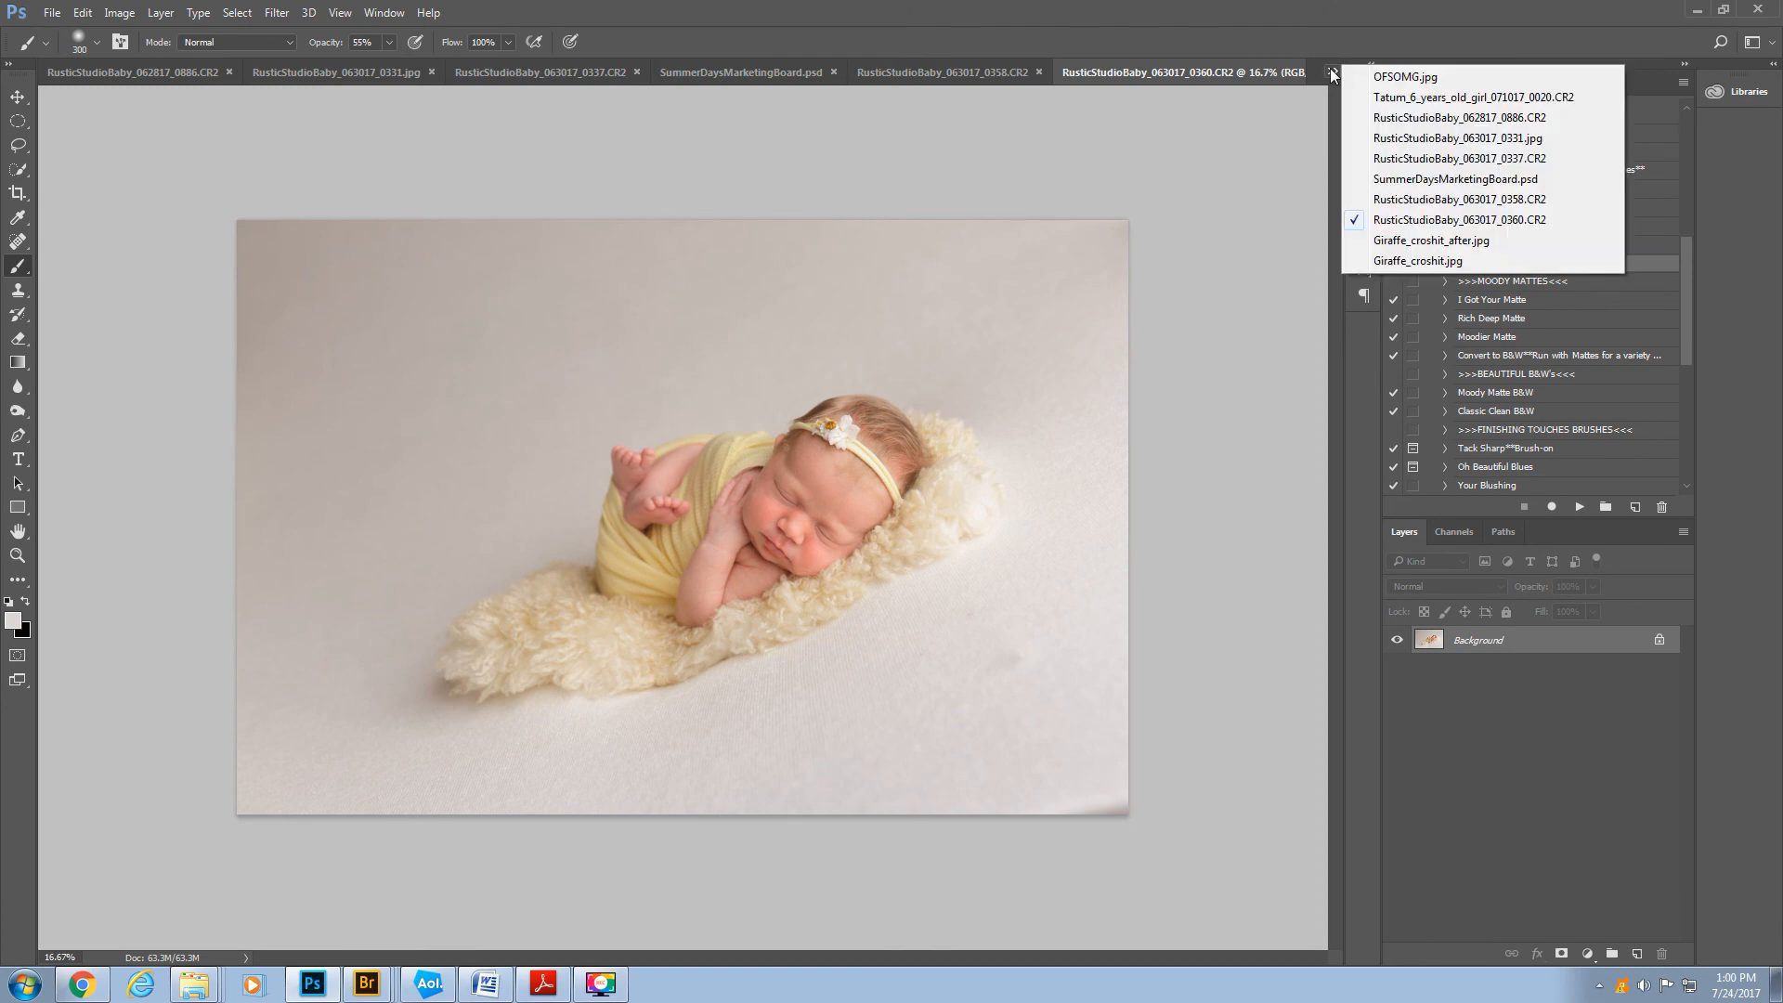
pyautogui.click(1379, 261)
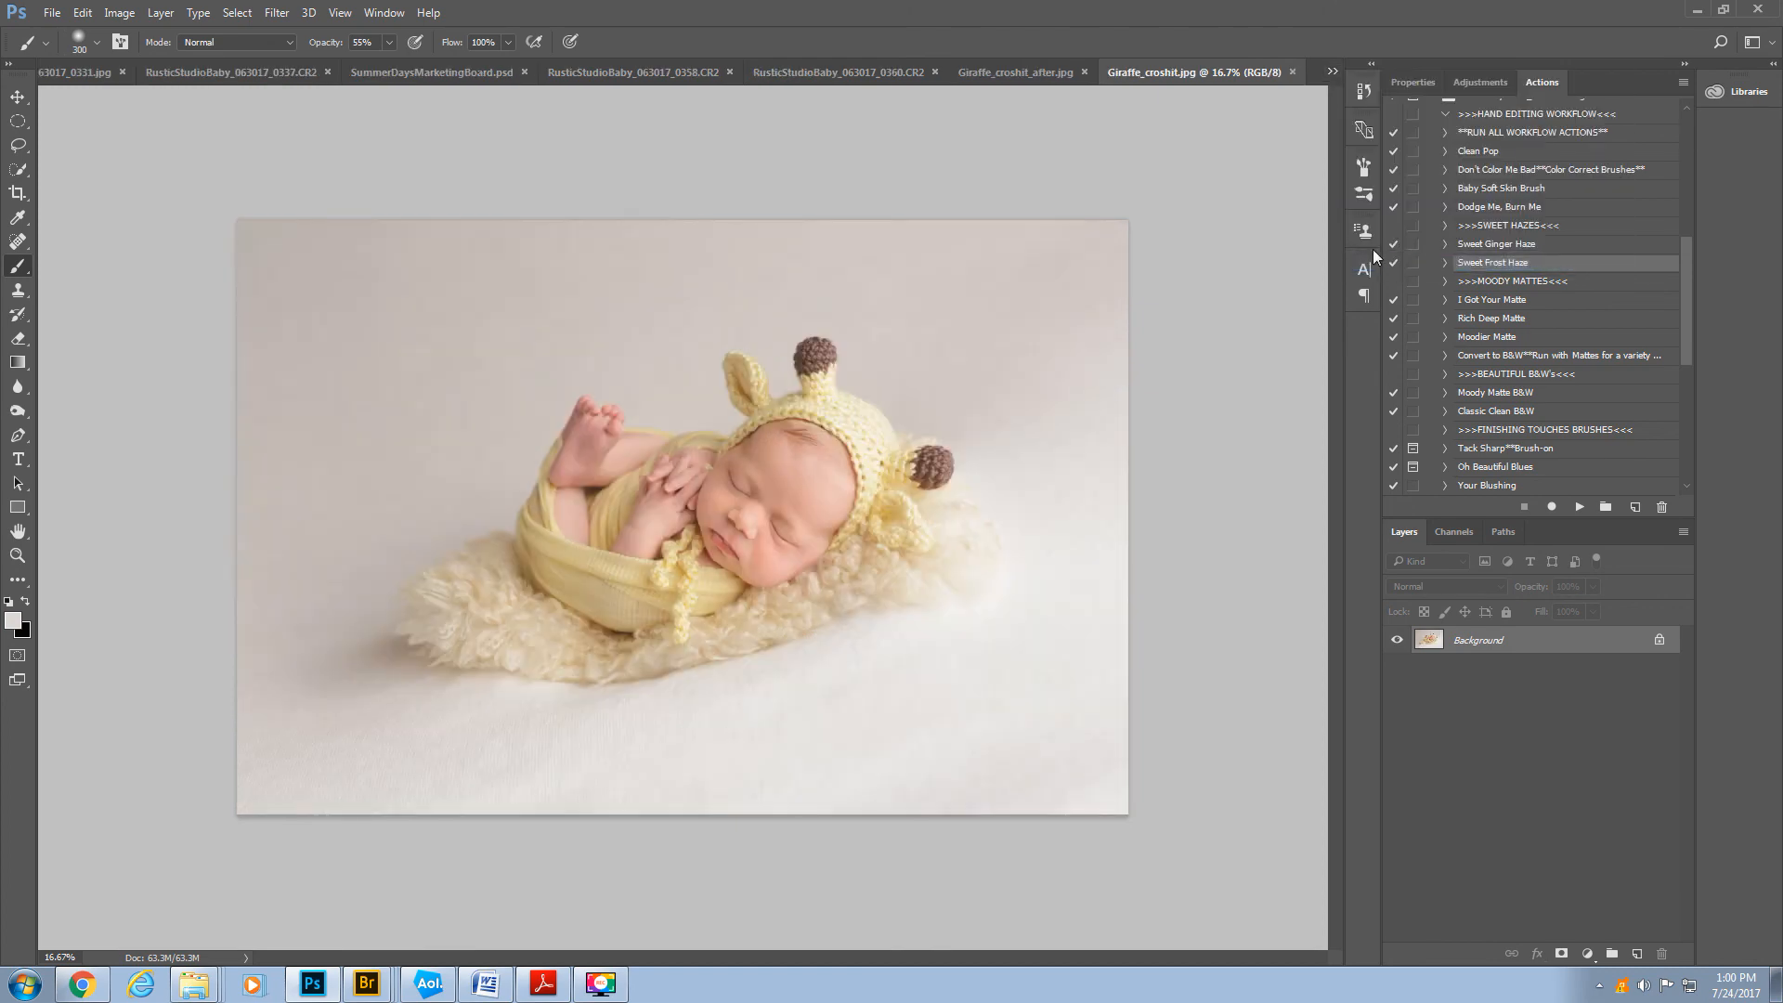
pyautogui.click(1331, 73)
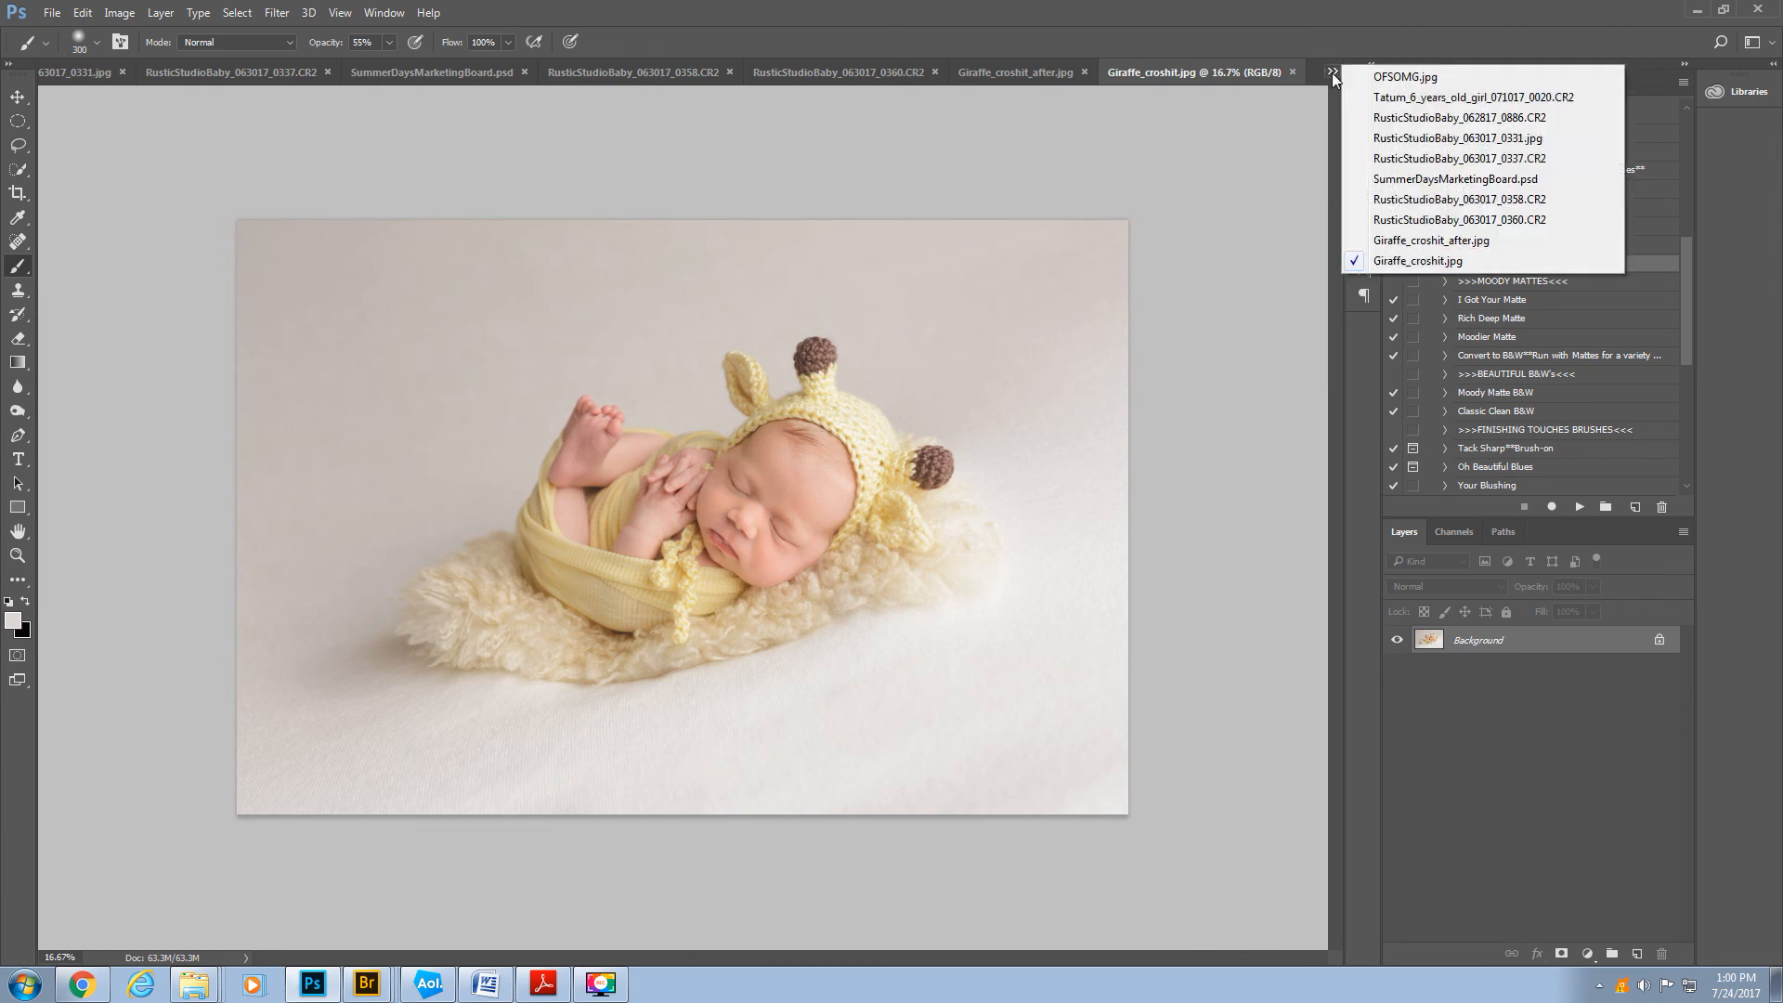
pyautogui.click(1411, 243)
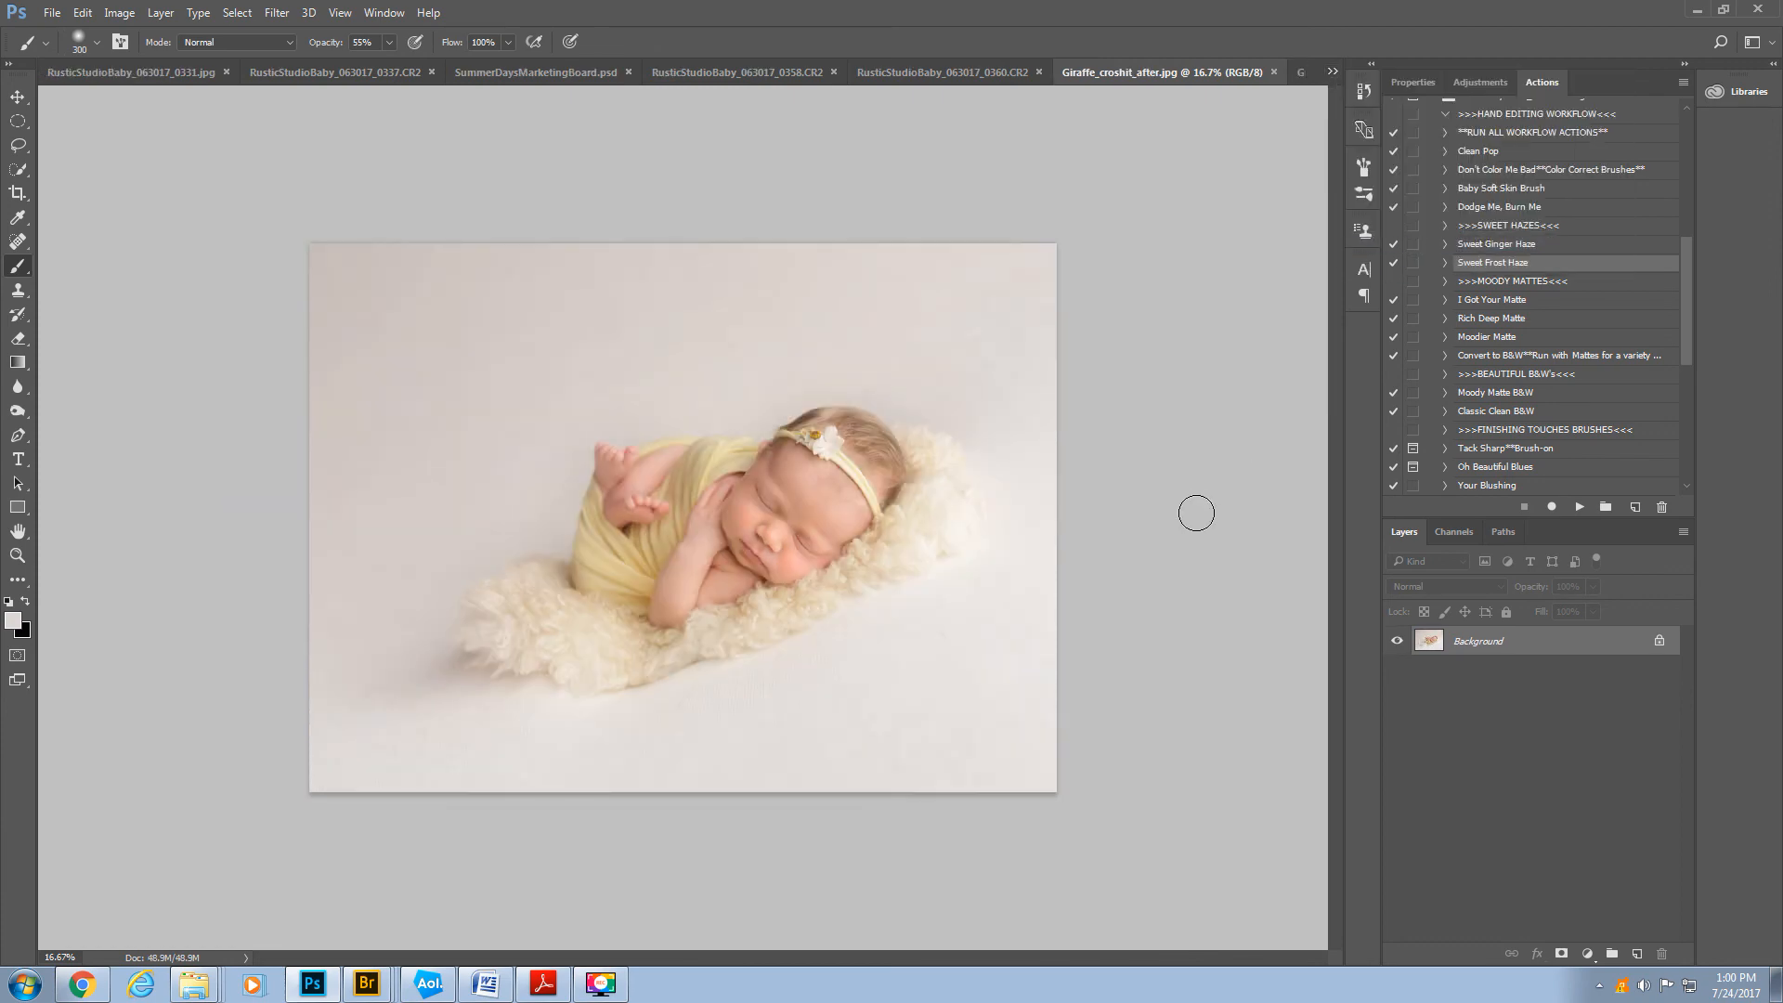